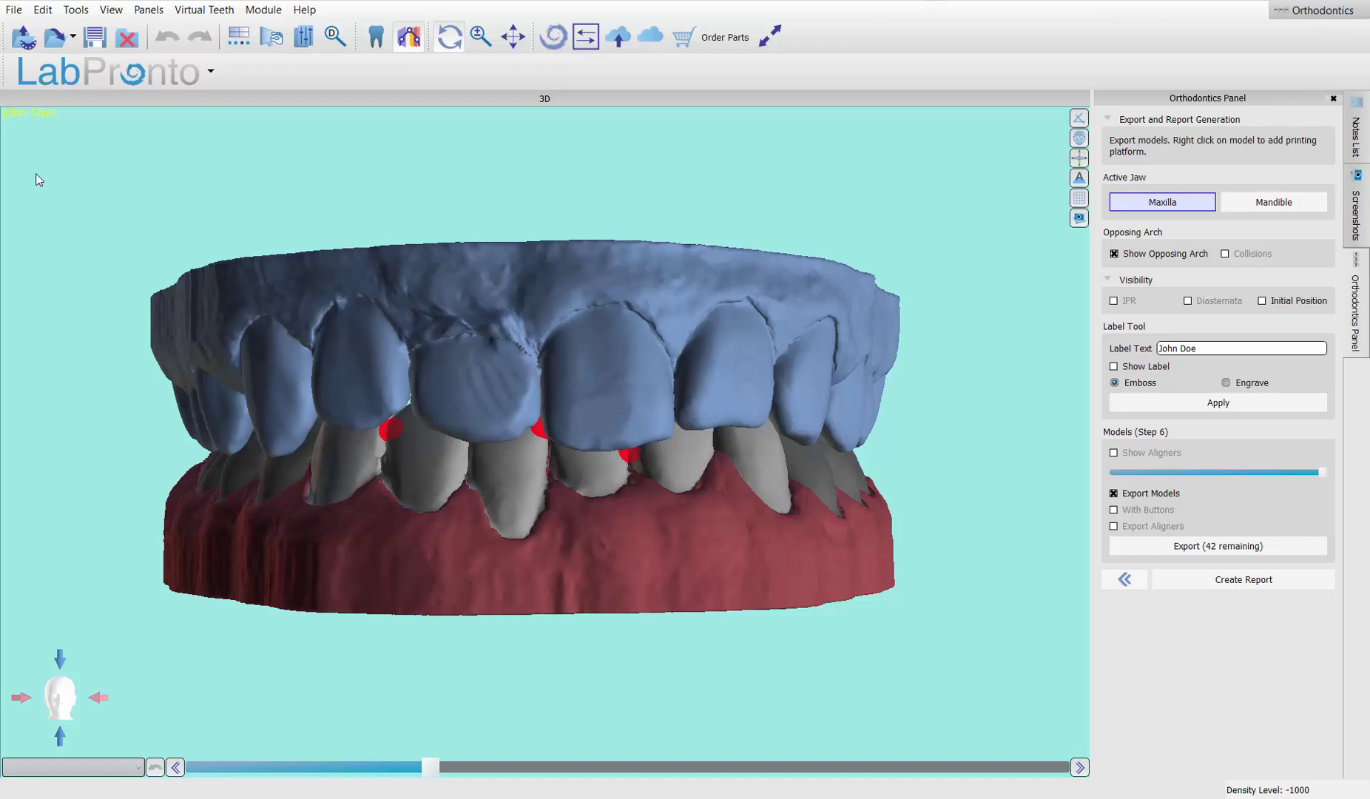
In Orthodontics preferences, keep hollow step models with cross pattern and set 3.00 mm wall thickness.
{"action": "left_click", "coordinate": [76, 9]}
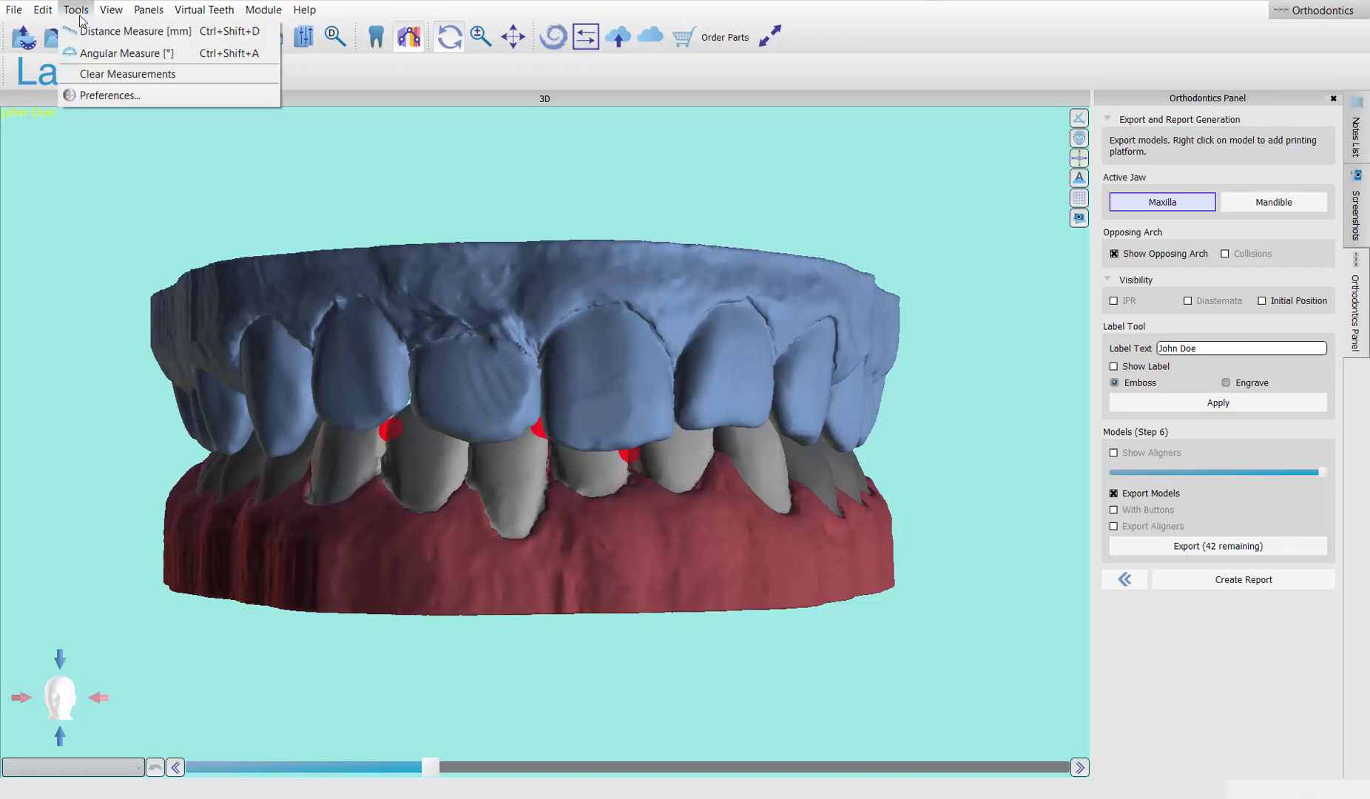
{"action": "left_click", "coordinate": [122, 92]}
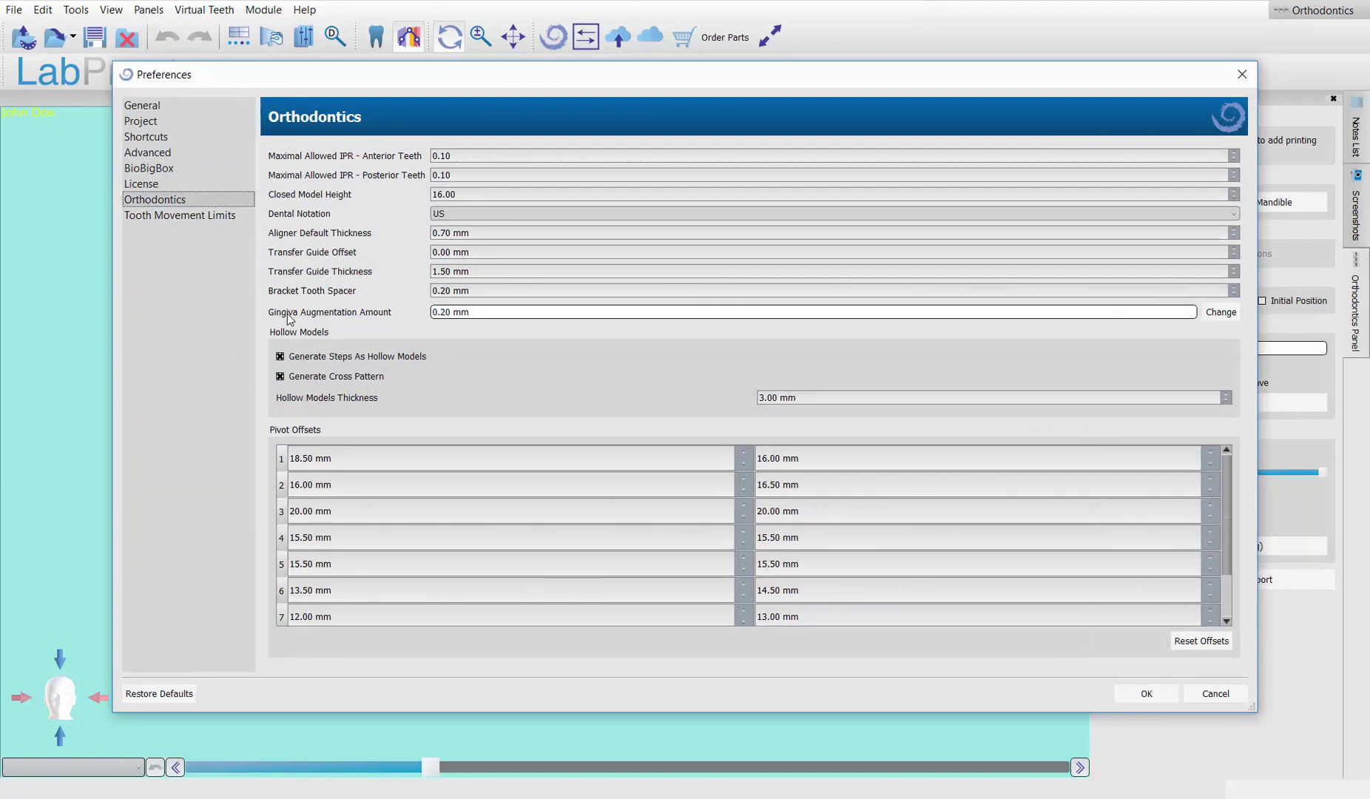
{"action": "left_click", "coordinate": [281, 358]}
{"action": "left_click", "coordinate": [280, 358]}
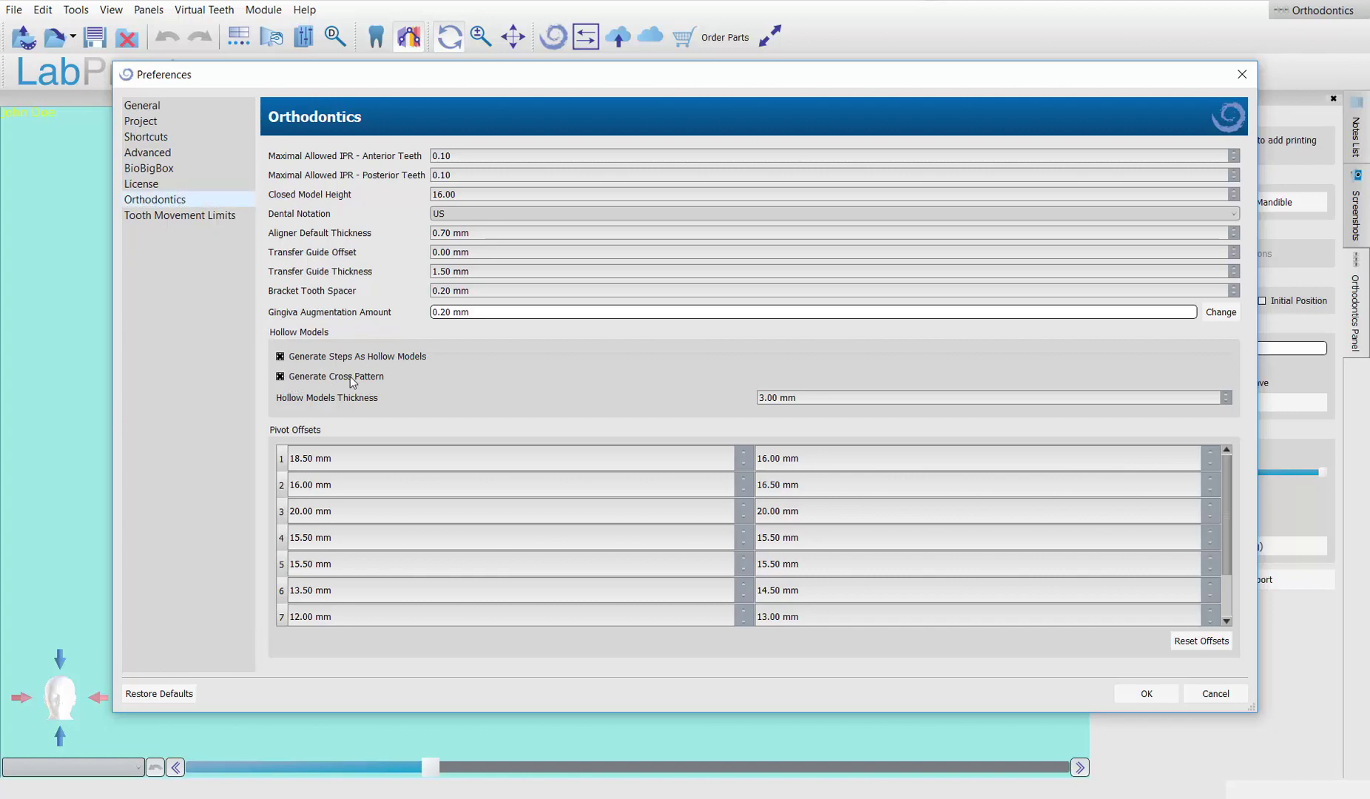
{"action": "left_click", "coordinate": [281, 376]}
{"action": "left_click", "coordinate": [281, 377]}
{"action": "left_click", "coordinate": [806, 398]}
{"action": "triple_click", "coordinate": [784, 397]}
{"action": "type", "text": "3.00"}
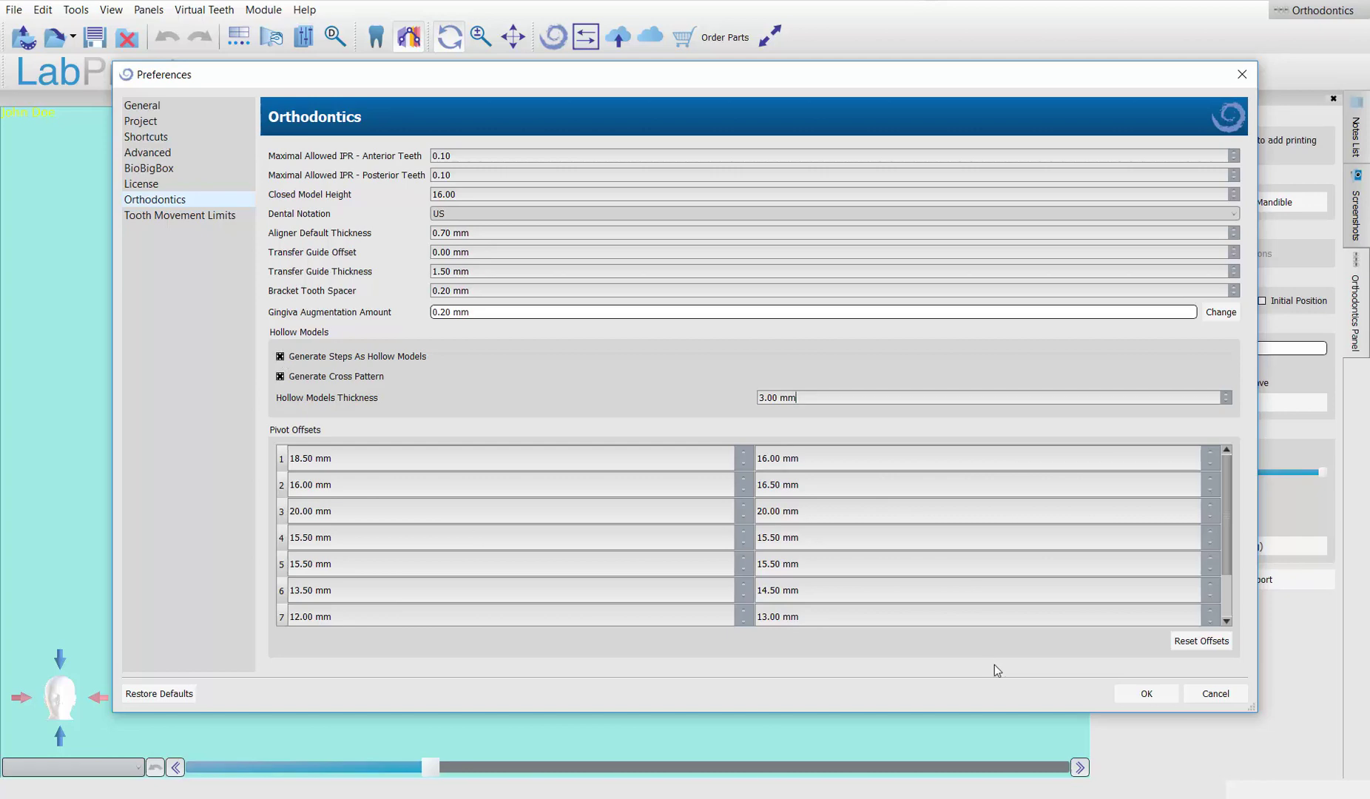
{"action": "left_click", "coordinate": [1145, 693]}
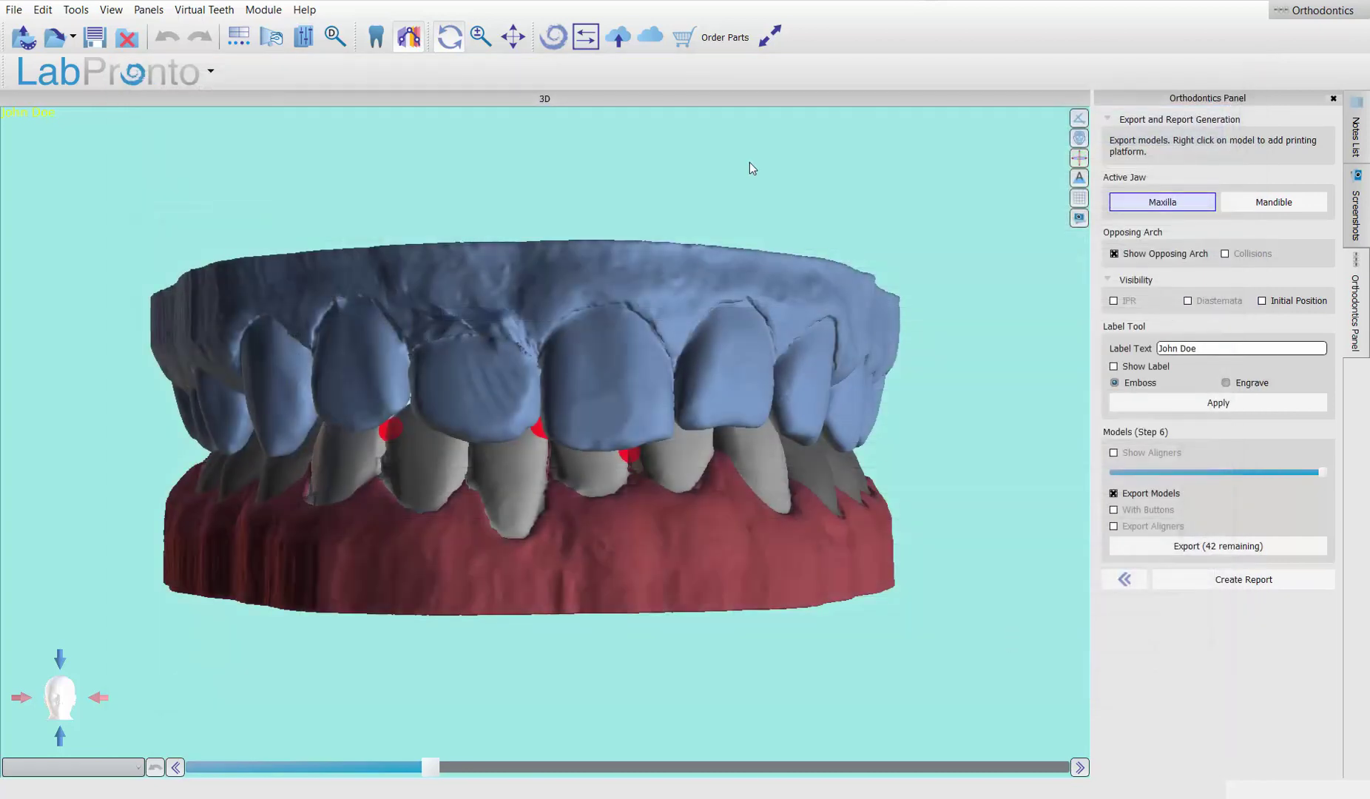
{"action": "left_click", "coordinate": [307, 10]}
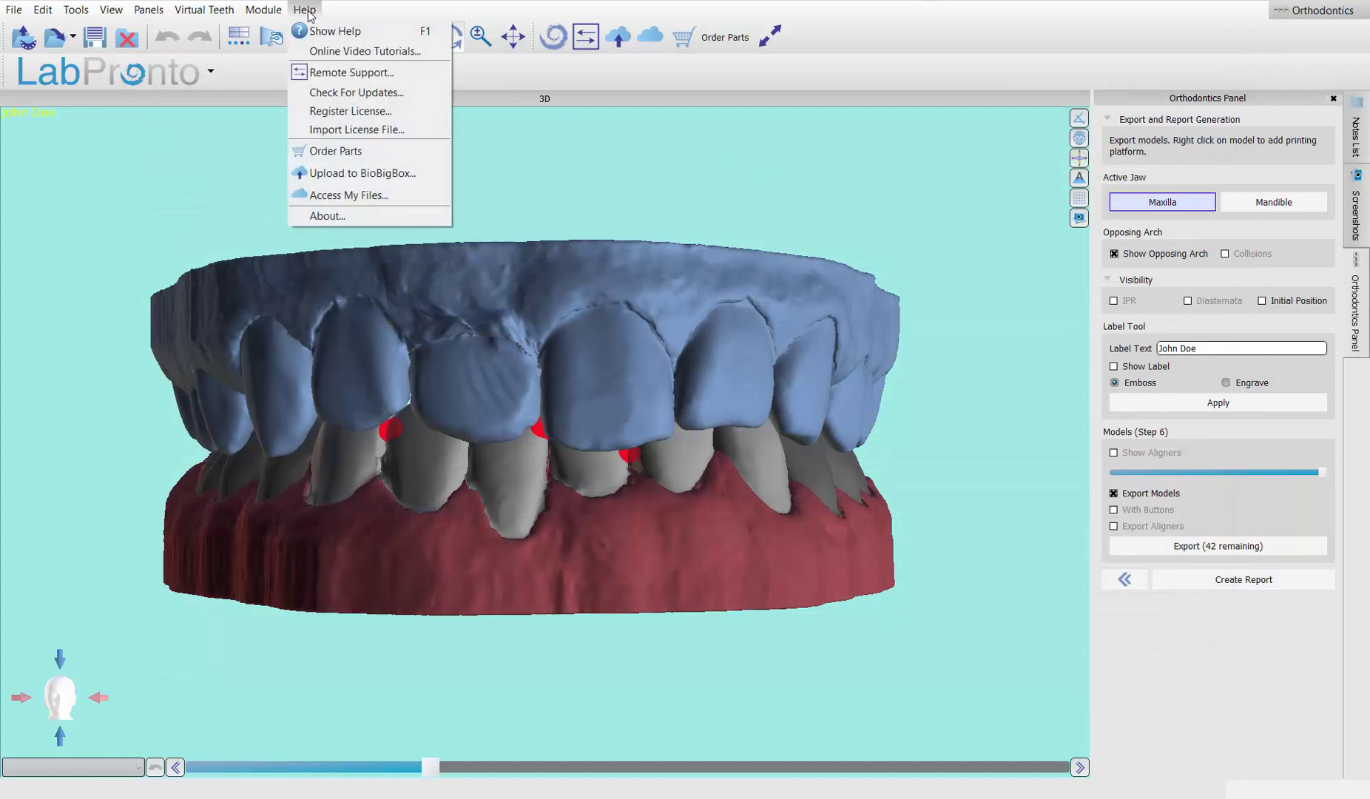
{"action": "left_click", "coordinate": [360, 214]}
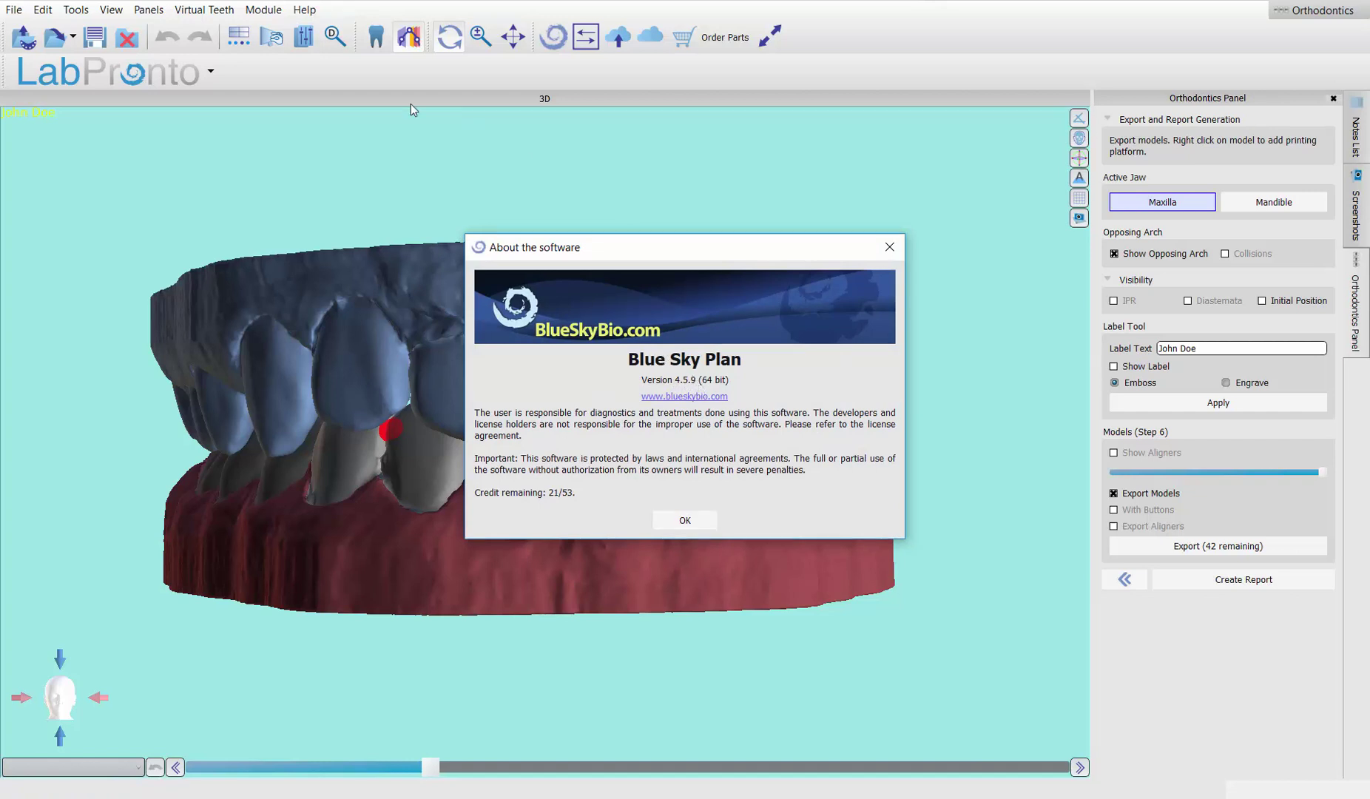
{"action": "left_click", "coordinate": [684, 520]}
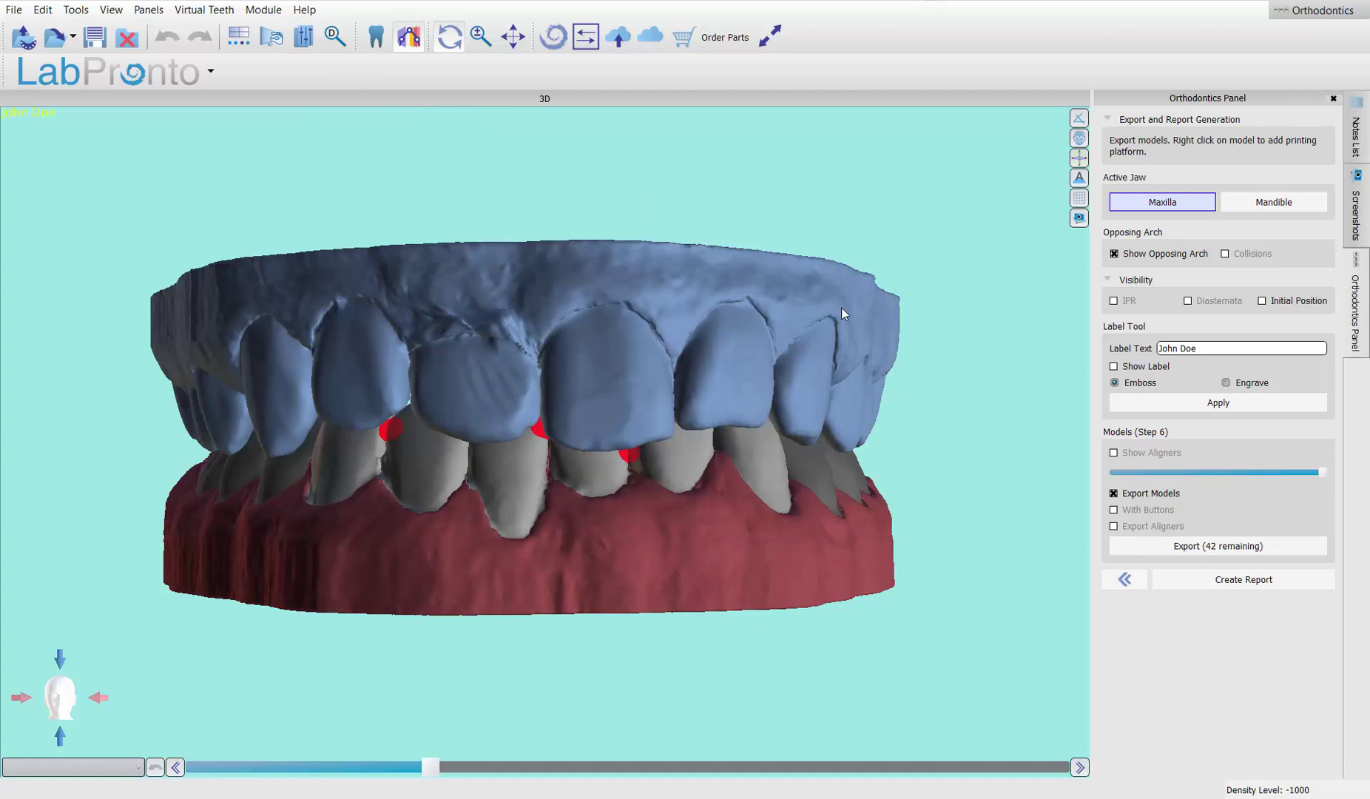
Emboss the patient-name label and step number 6 on the upper arch, accepting the hollow-model warning.
{"action": "left_click_drag", "start_coordinate": [933, 326], "coordinate": [924, 378]}
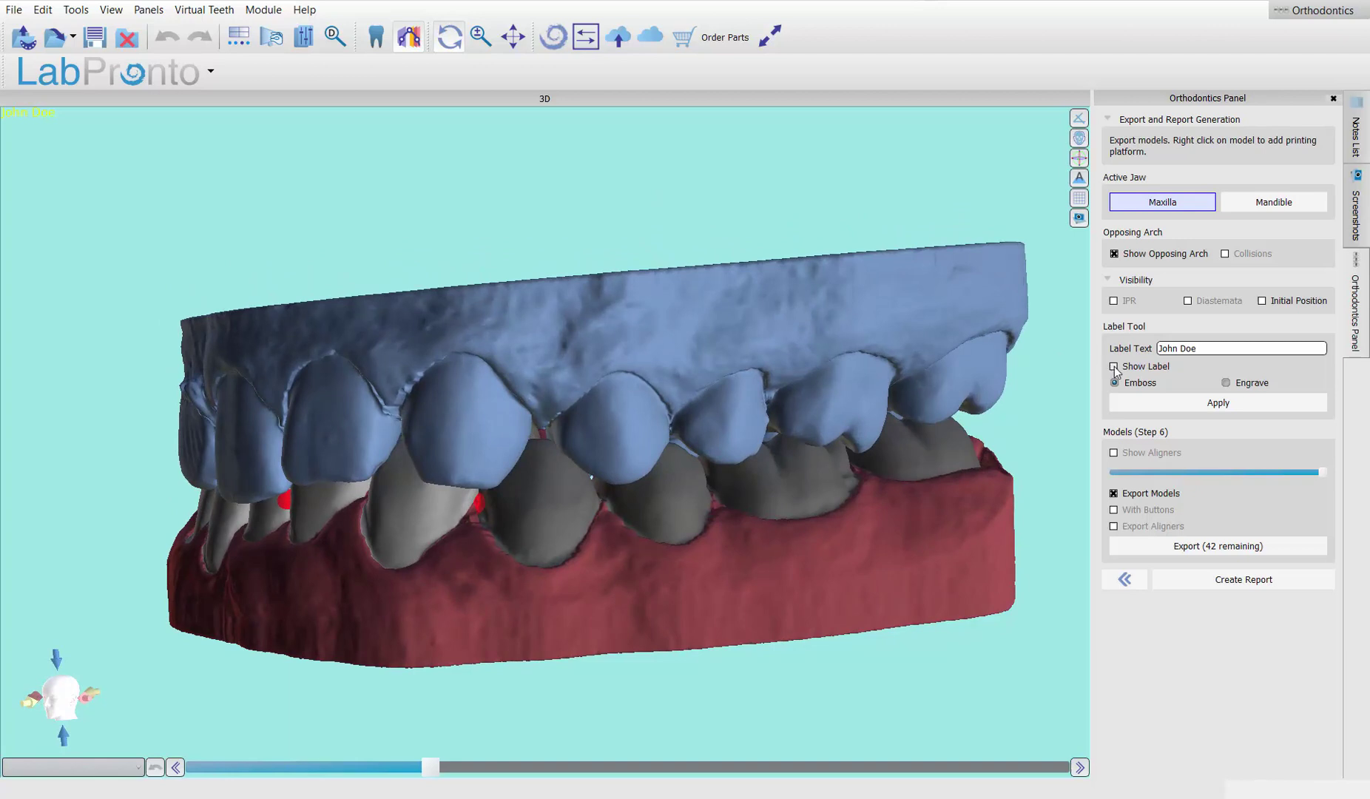
{"action": "left_click", "coordinate": [1114, 366]}
{"action": "scroll", "coordinate": [574, 502], "scroll_direction": "up", "scroll_amount": 5}
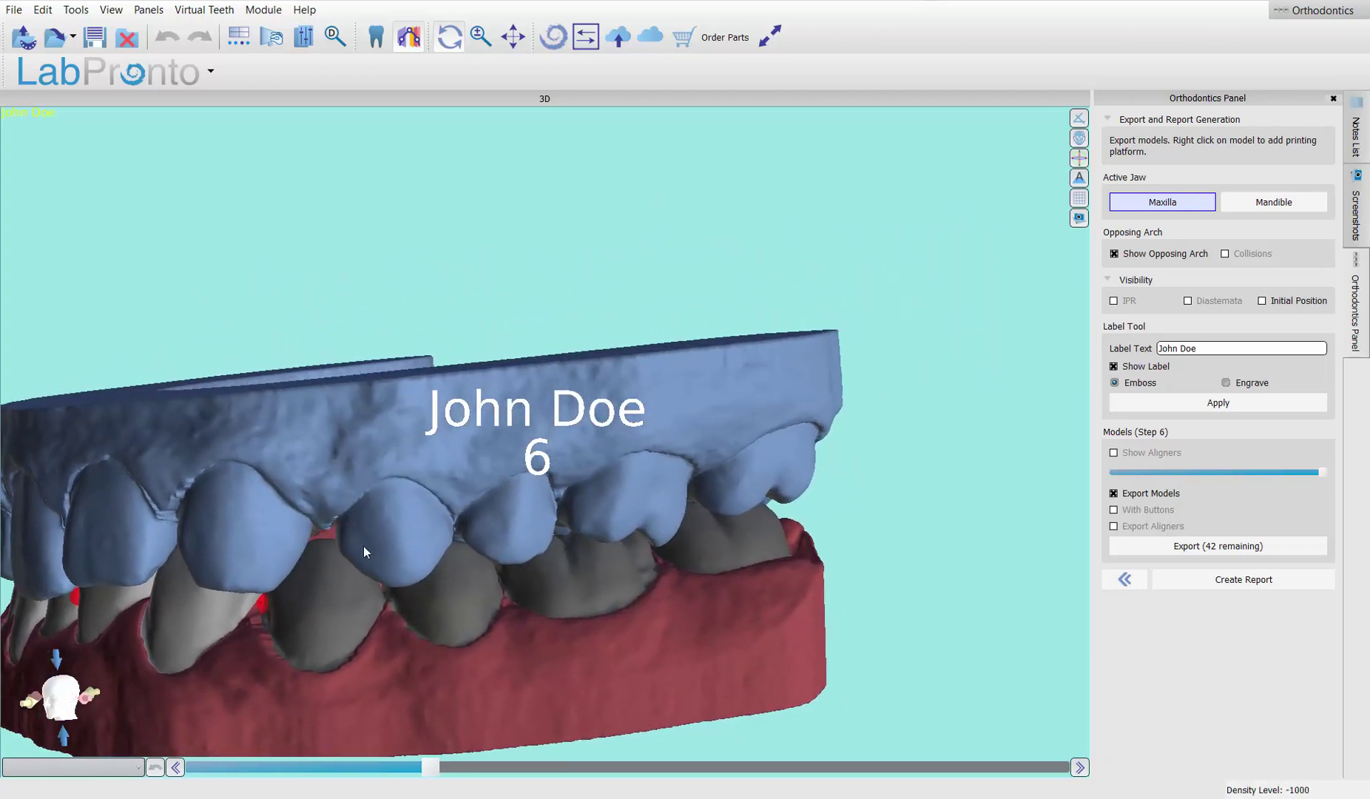
{"action": "left_click_drag", "start_coordinate": [247, 492], "coordinate": [223, 482]}
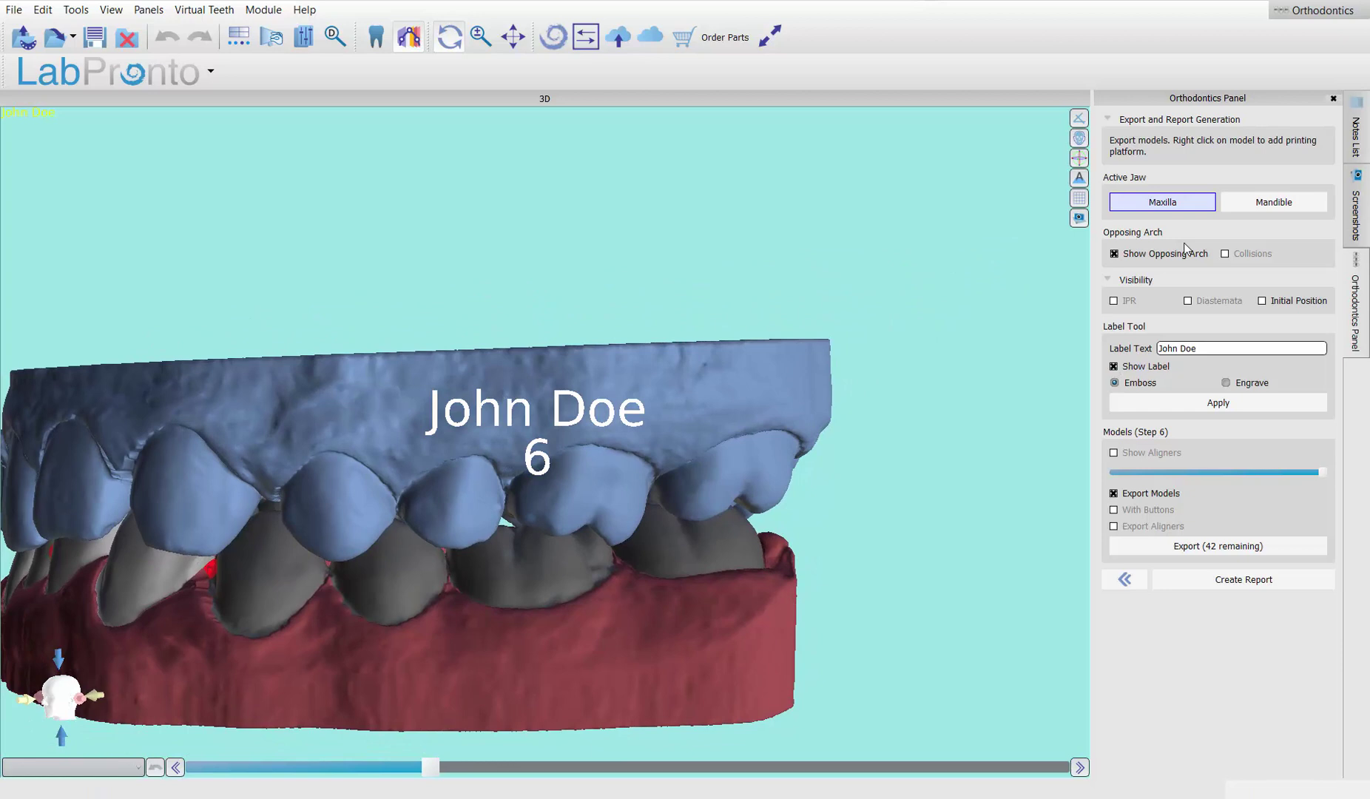
{"action": "scroll", "coordinate": [708, 489], "scroll_direction": "up", "scroll_amount": 3}
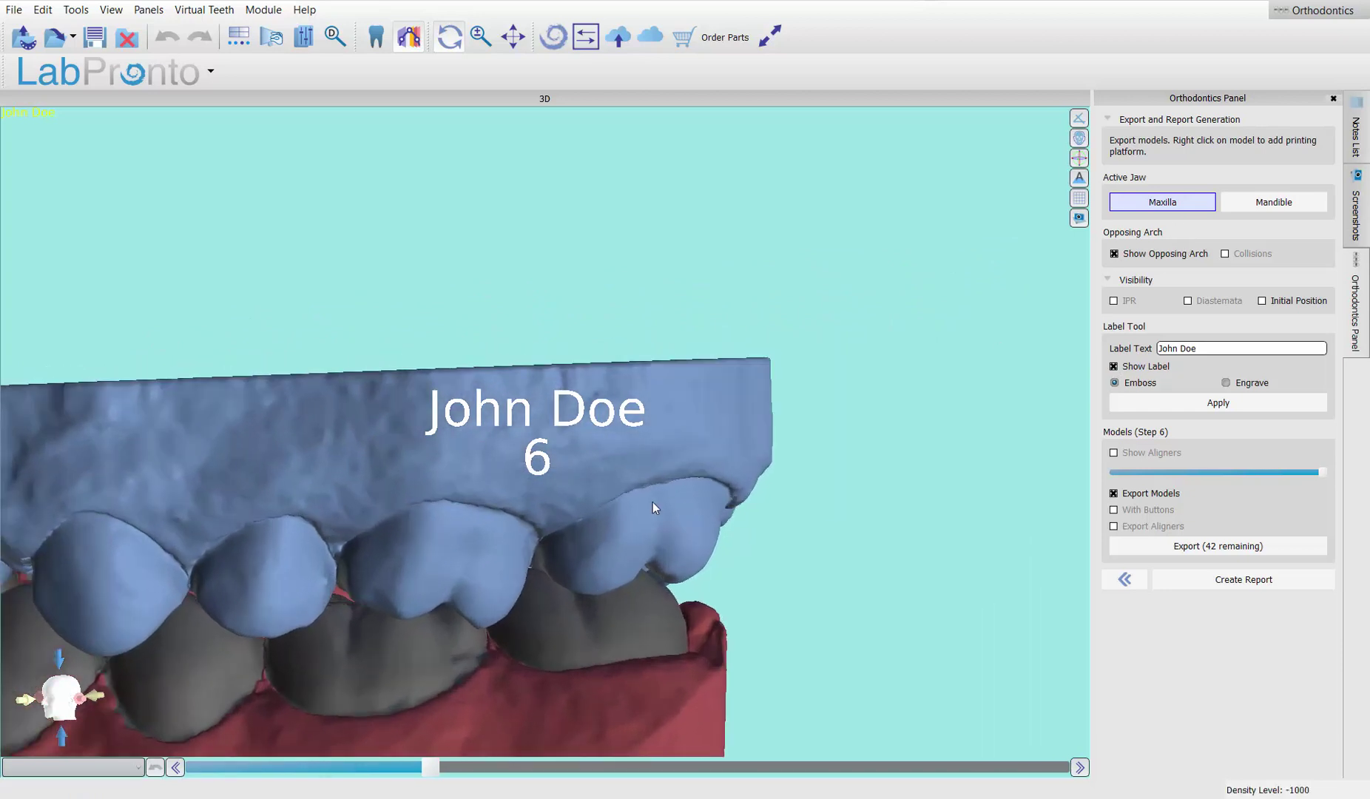
{"action": "left_click_drag", "start_coordinate": [264, 446], "coordinate": [284, 447]}
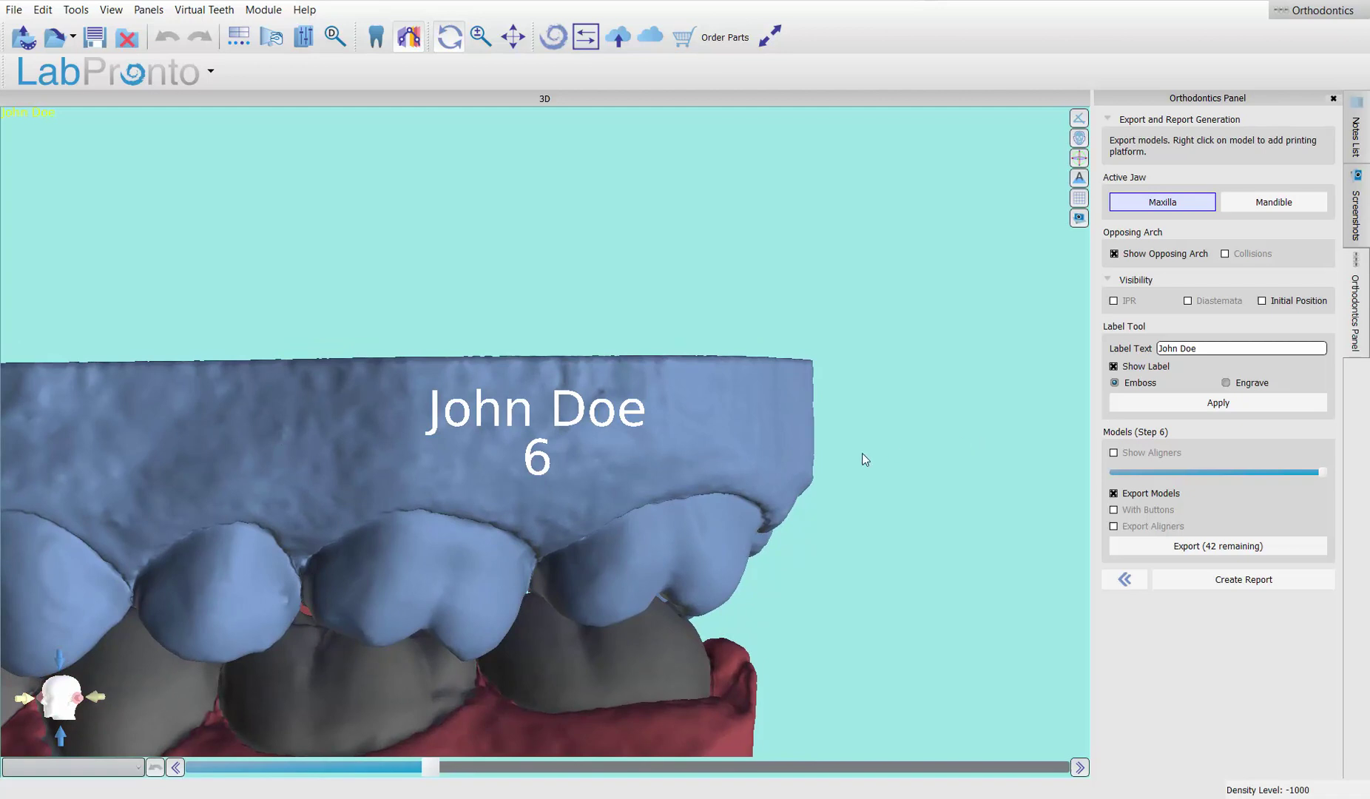
{"action": "left_click_drag", "start_coordinate": [866, 458], "coordinate": [960, 455]}
{"action": "left_click", "coordinate": [1132, 404]}
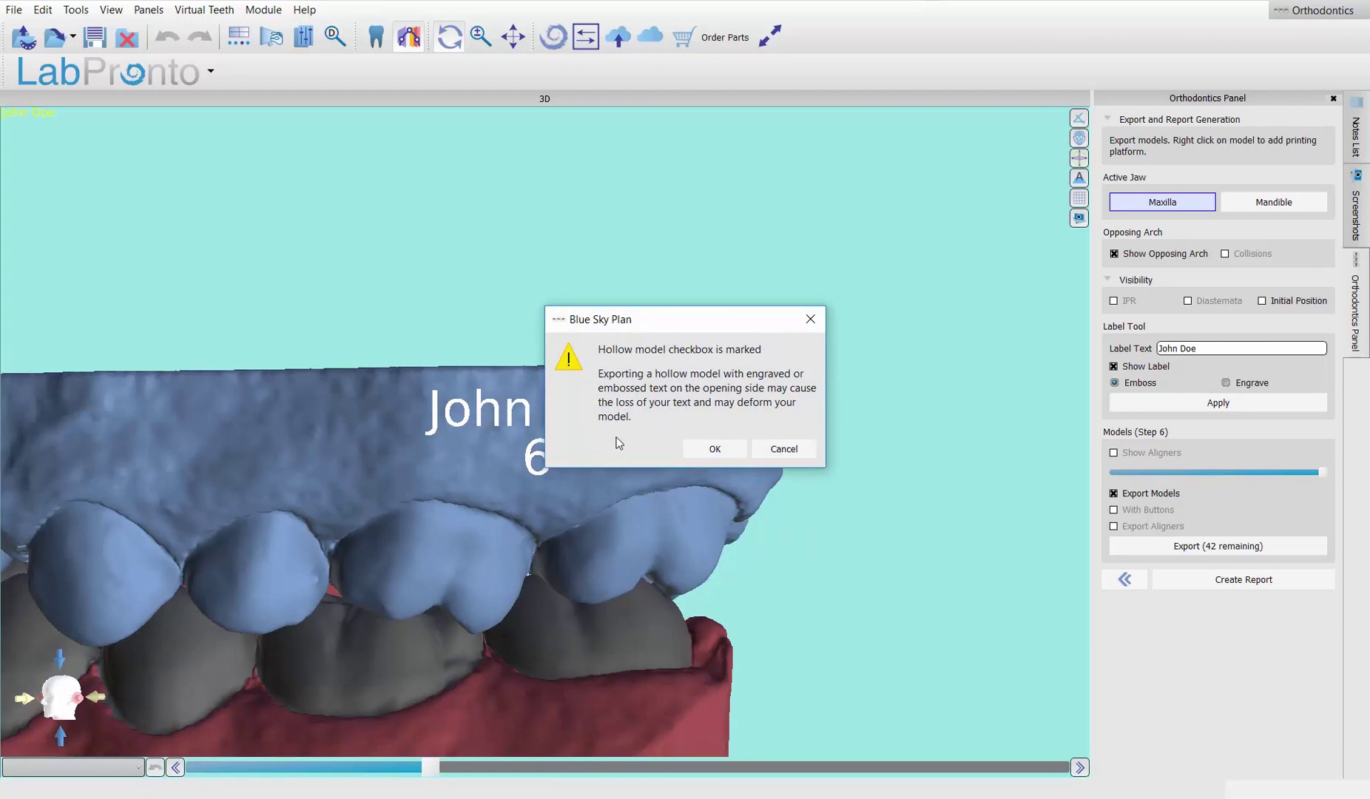
{"action": "left_click", "coordinate": [714, 448]}
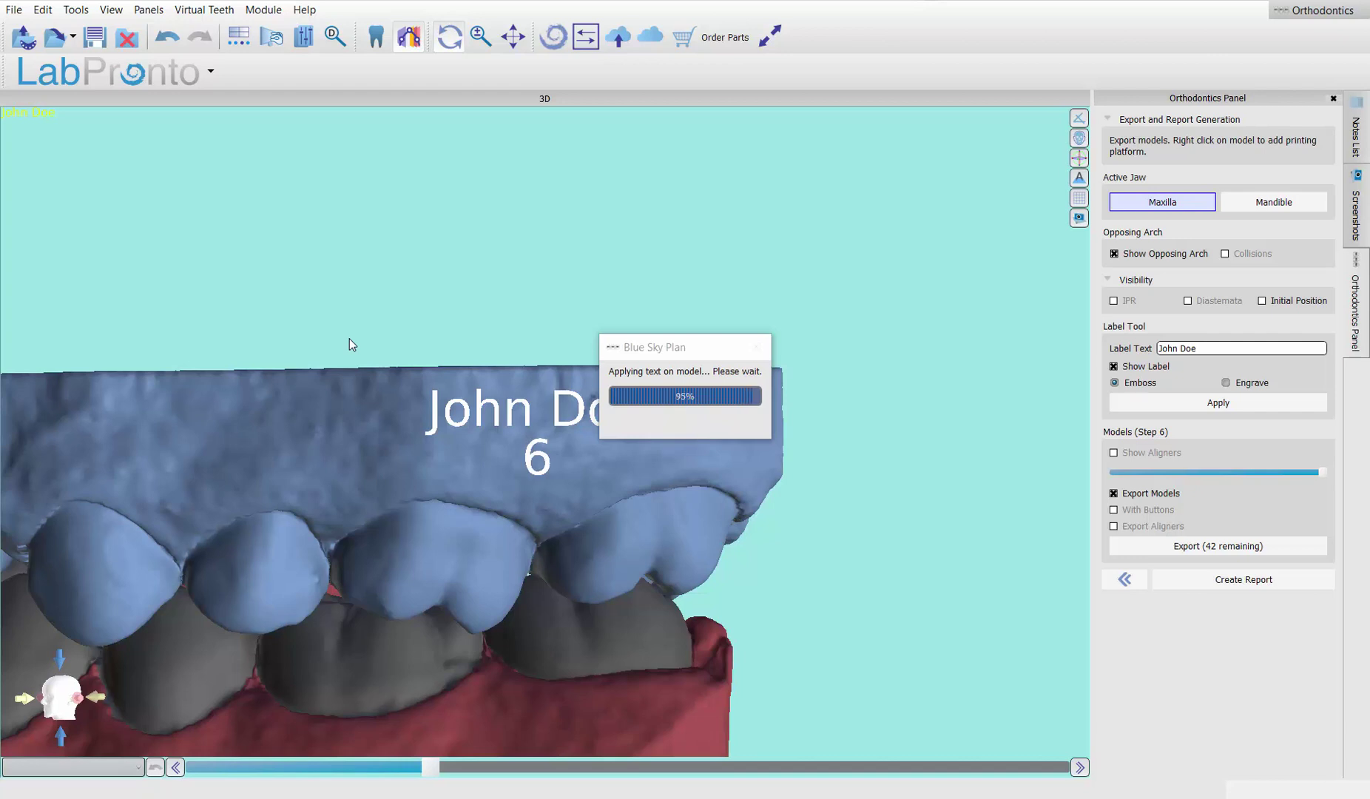
{"action": "left_click_drag", "start_coordinate": [499, 413], "coordinate": [355, 408]}
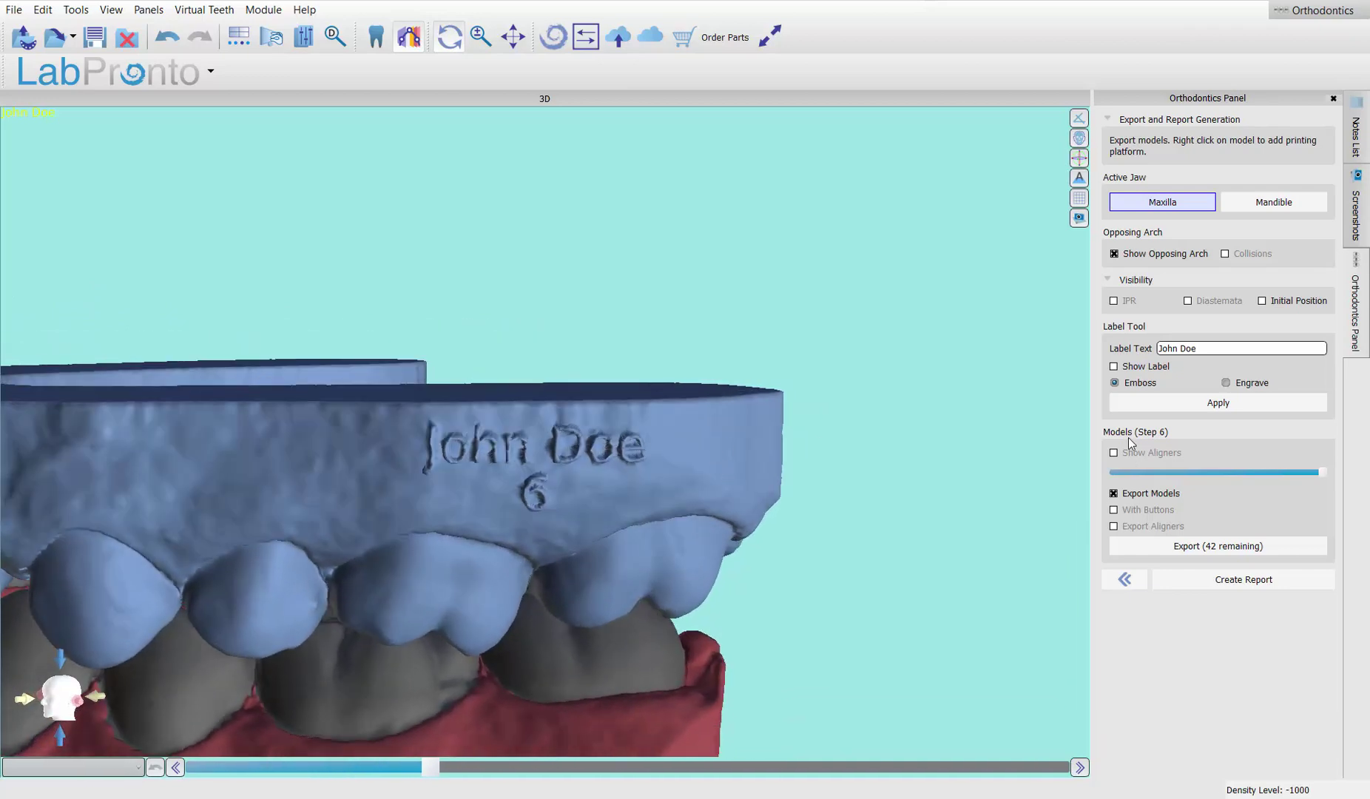
Clear the label text and emboss a number-only label on the upper model, accepting the warning.
{"action": "triple_click", "coordinate": [1209, 347]}
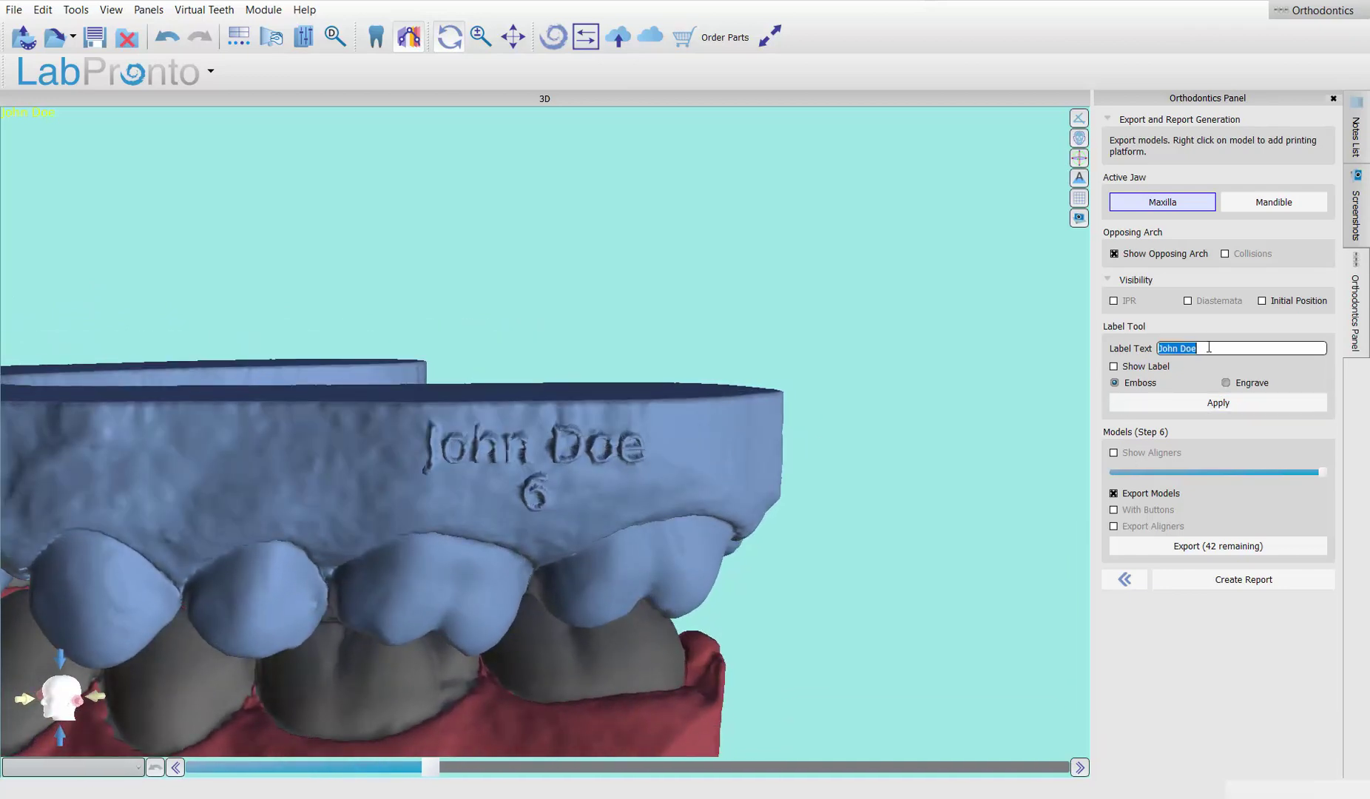
{"action": "key", "text": "BackSpace"}
{"action": "left_click", "coordinate": [1114, 366]}
{"action": "left_click_drag", "start_coordinate": [691, 374], "coordinate": [669, 293]}
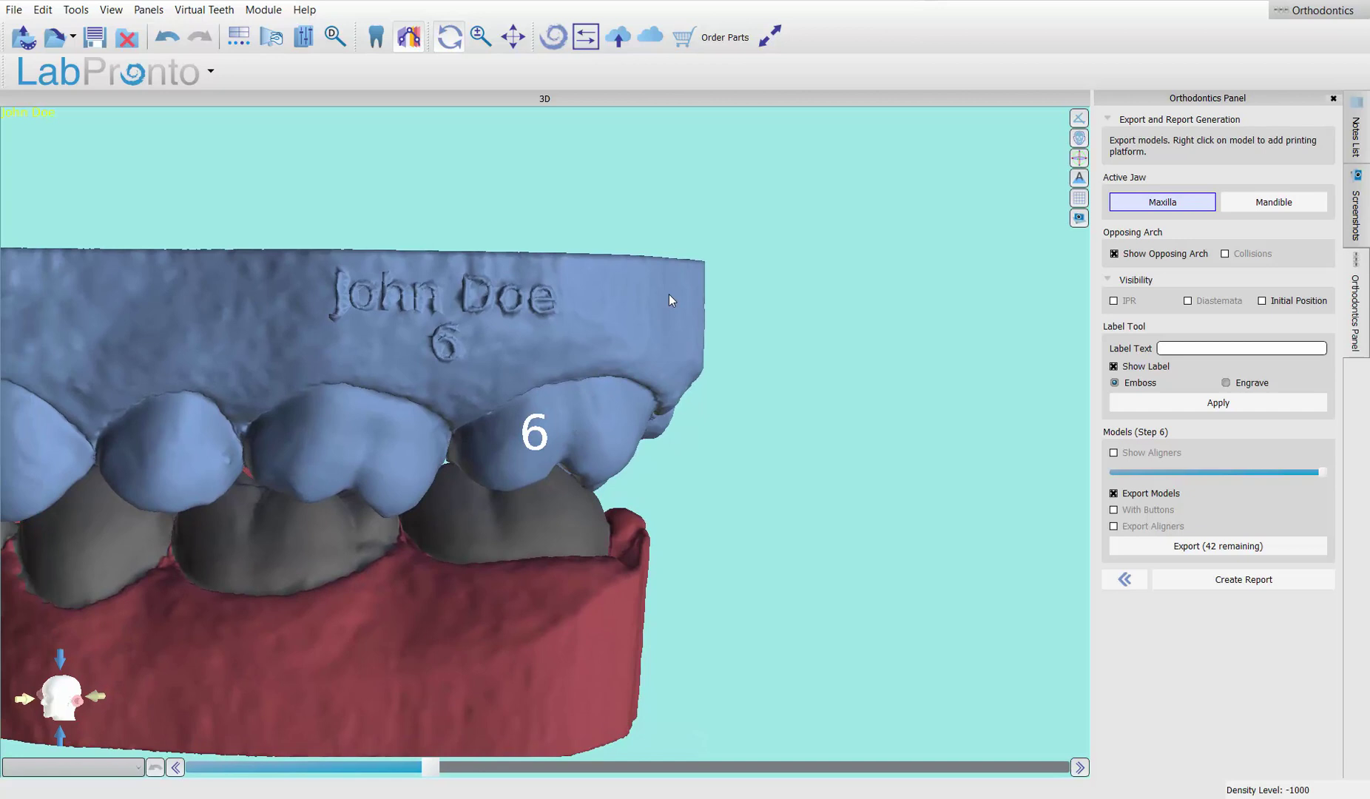
{"action": "left_click", "coordinate": [1247, 404]}
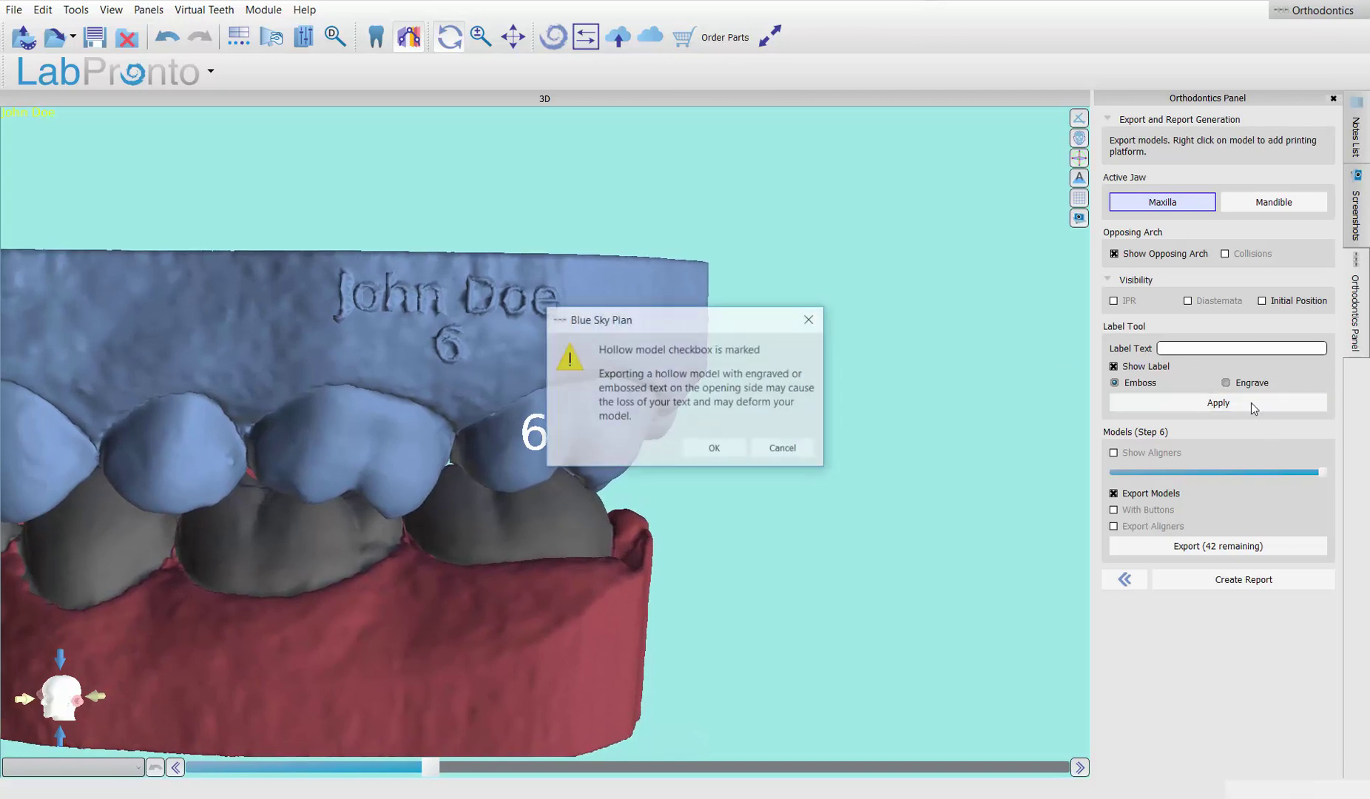
{"action": "left_click", "coordinate": [698, 451]}
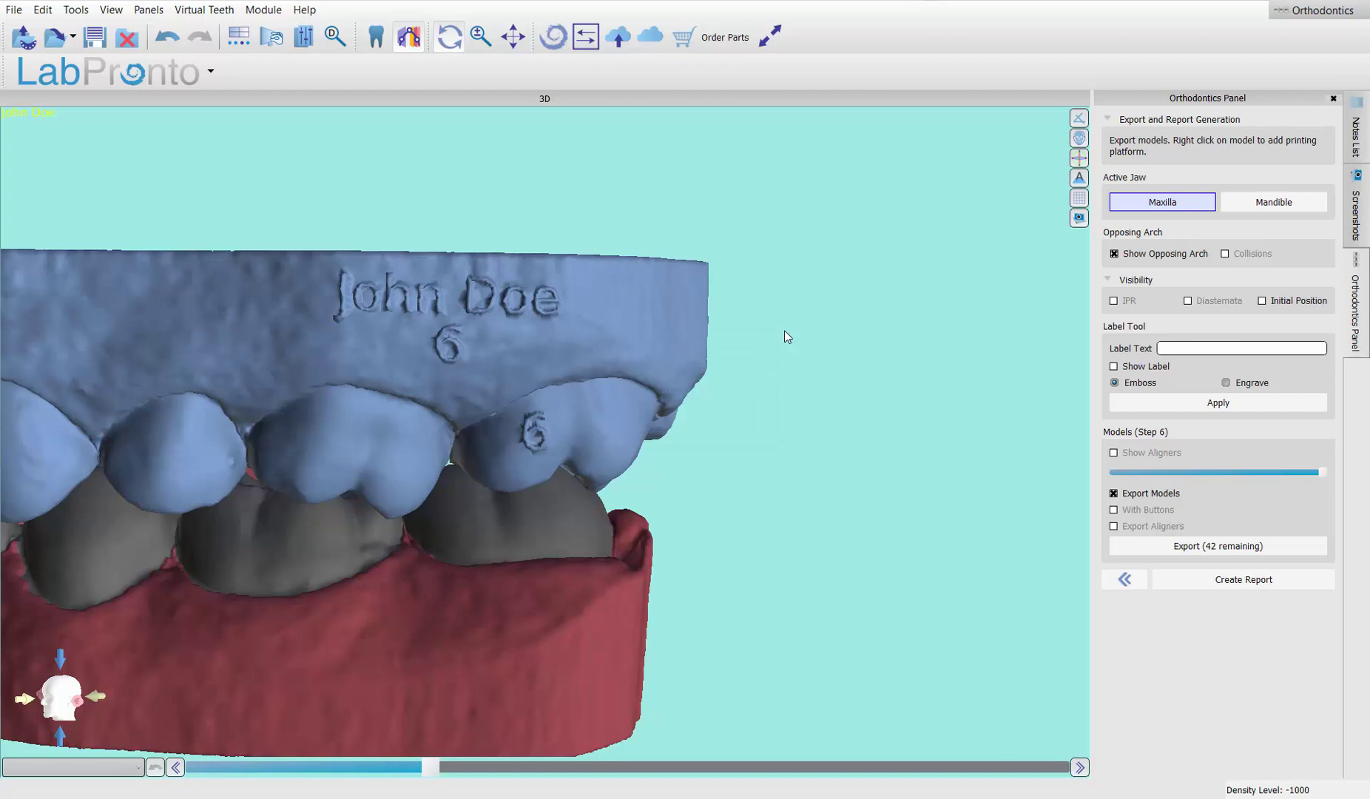
Orbit around the arches and snap to front and side views to inspect the lettering.
{"action": "left_click_drag", "start_coordinate": [733, 359], "coordinate": [696, 399]}
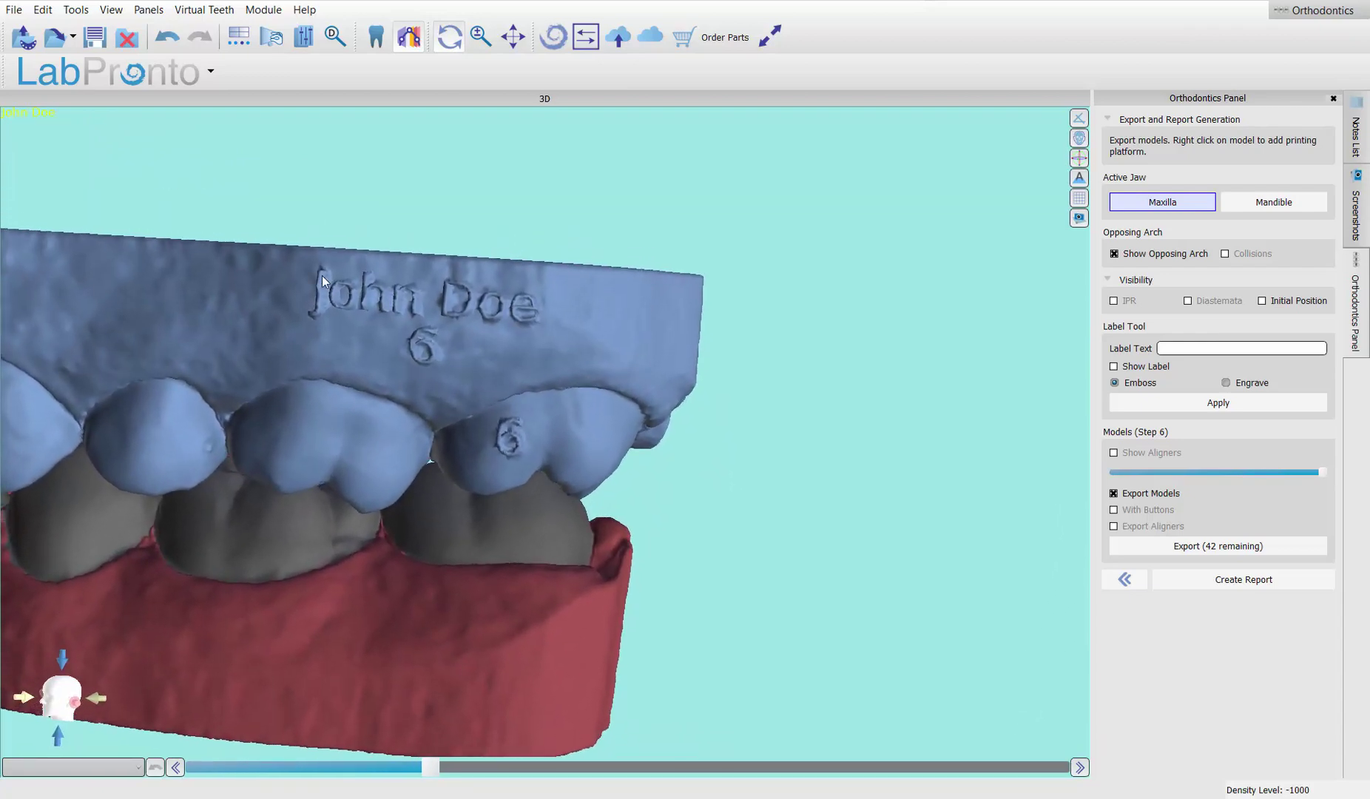
{"action": "left_click_drag", "start_coordinate": [49, 274], "coordinate": [46, 304]}
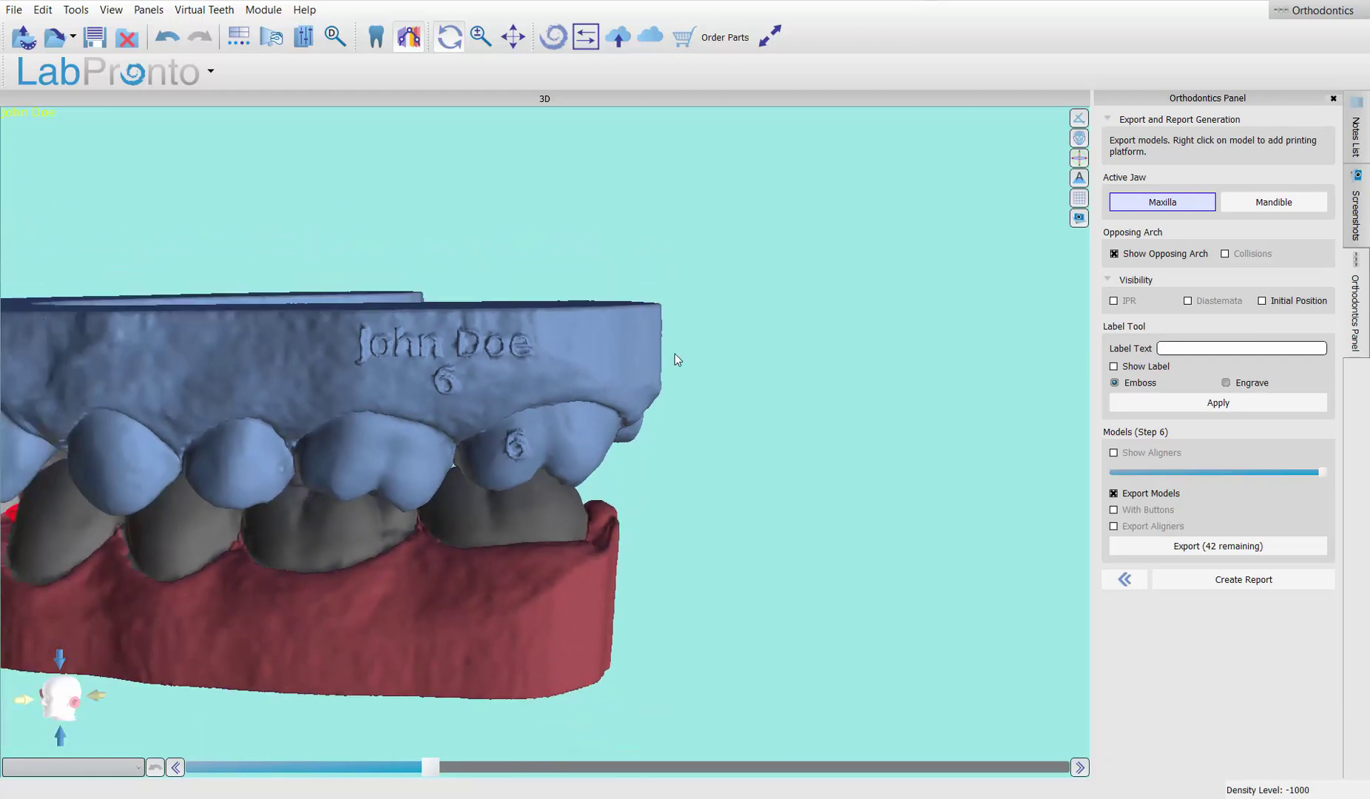
{"action": "left_click_drag", "start_coordinate": [599, 518], "coordinate": [445, 588]}
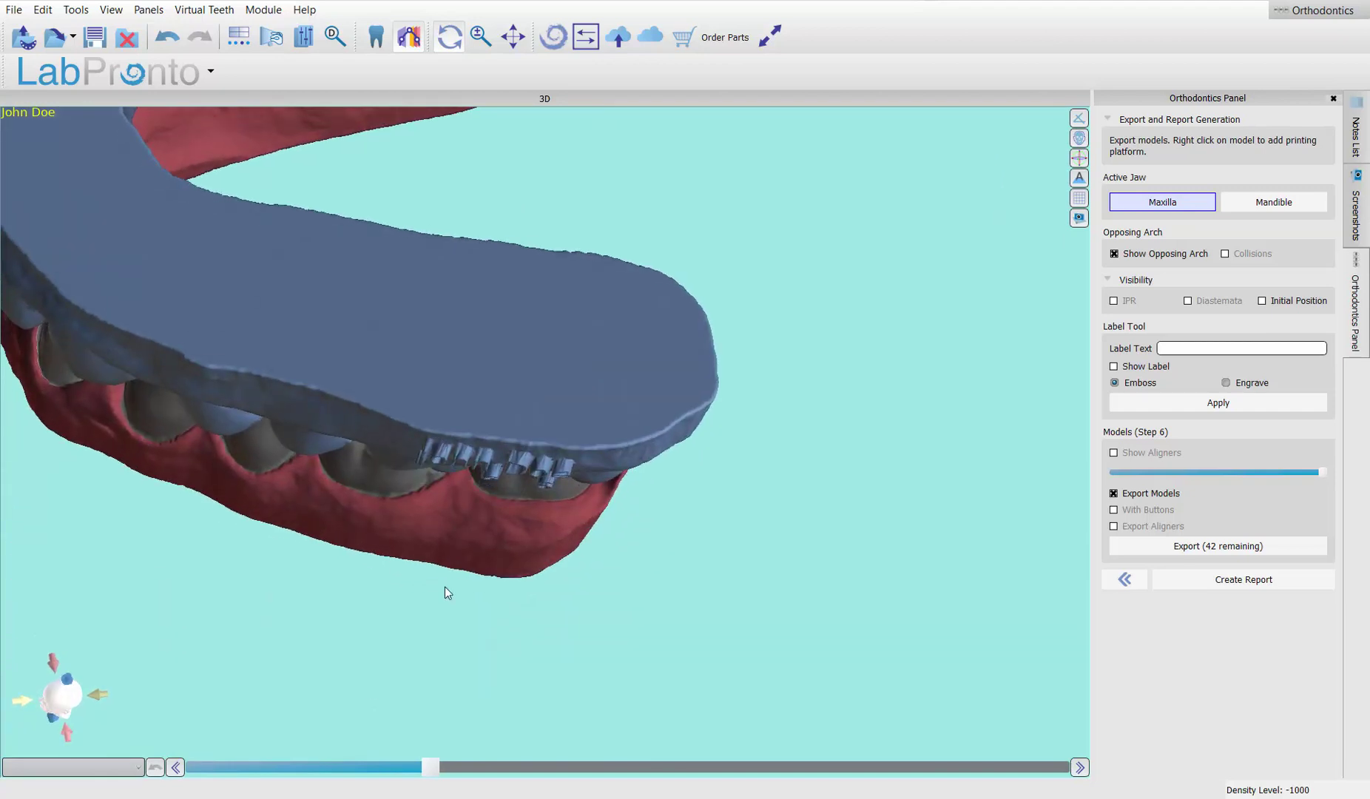
{"action": "left_click_drag", "start_coordinate": [527, 406], "coordinate": [683, 603]}
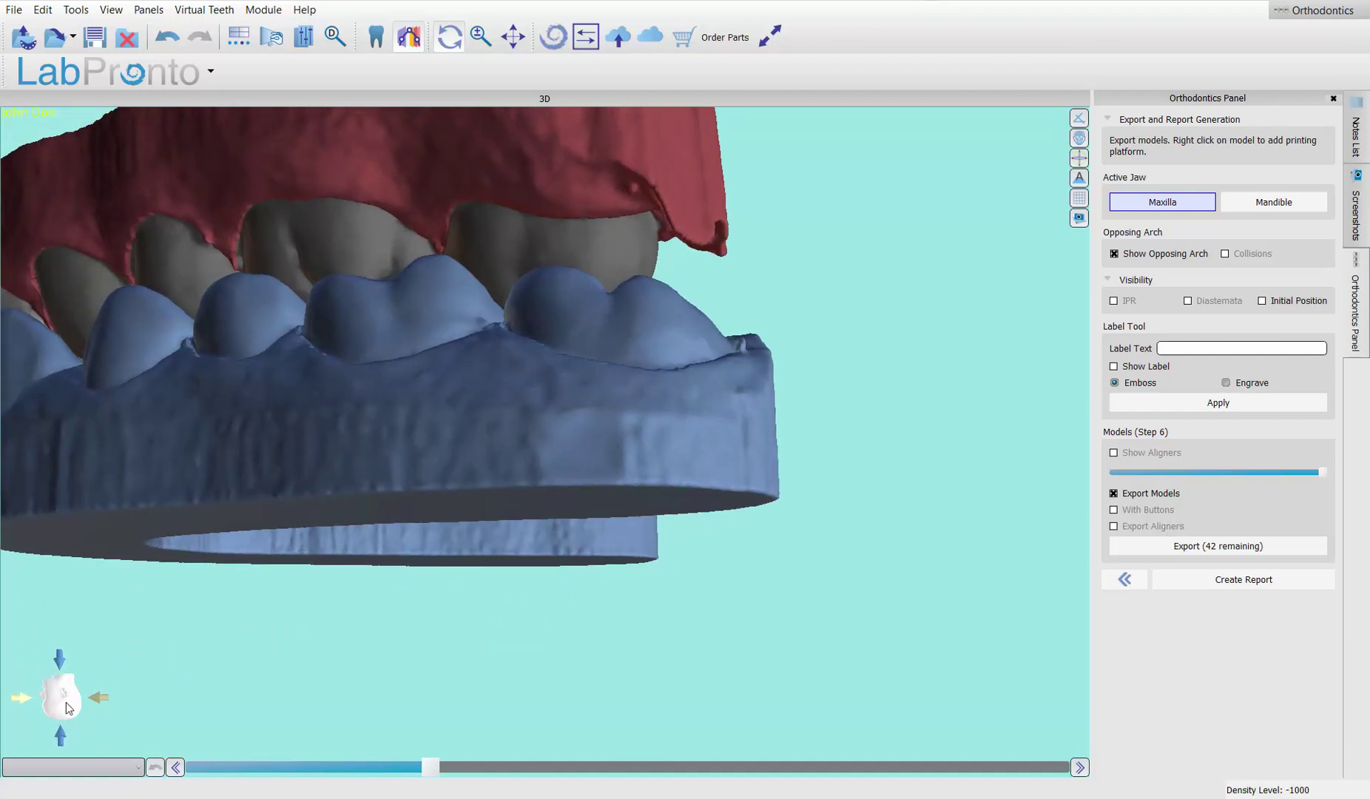
{"action": "left_click", "coordinate": [37, 697]}
{"action": "left_click", "coordinate": [22, 700]}
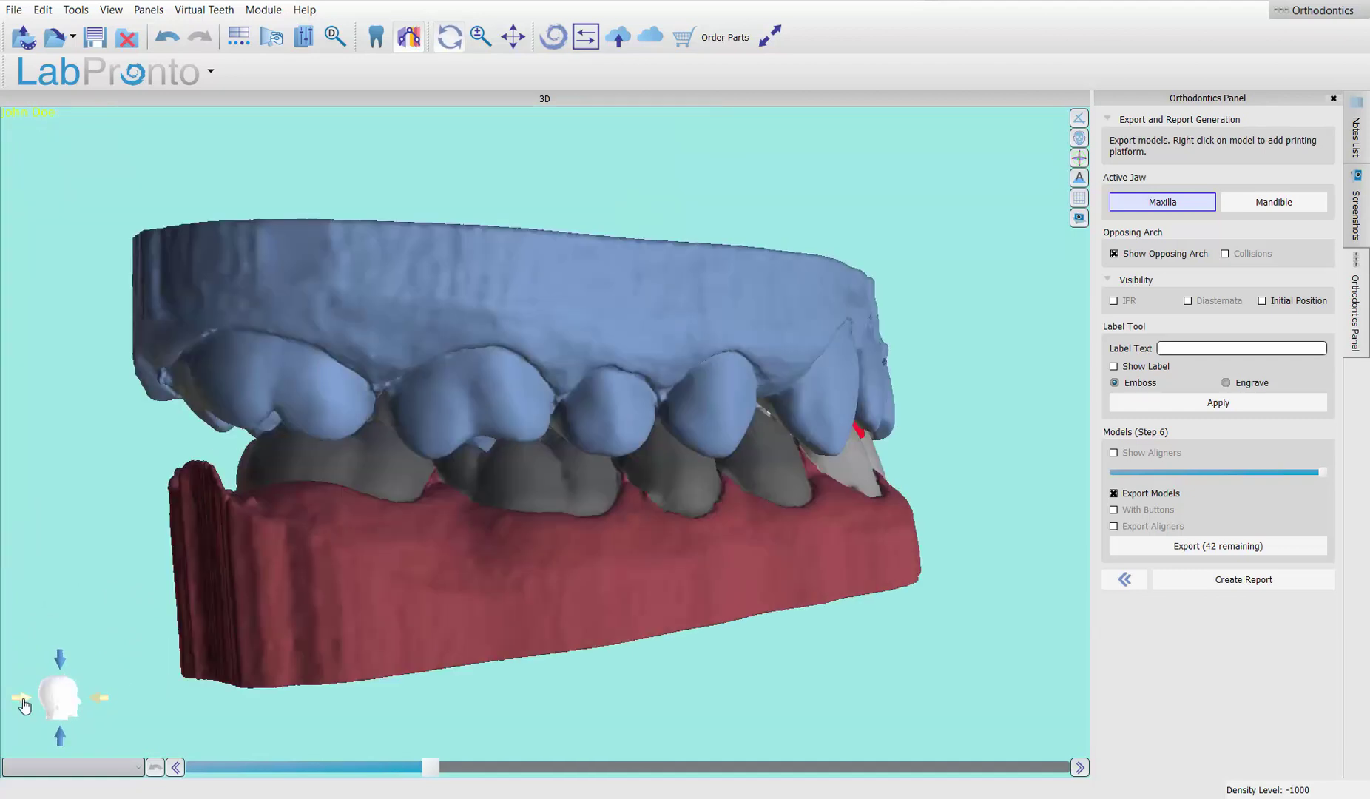
{"action": "left_click_drag", "start_coordinate": [628, 445], "coordinate": [671, 496]}
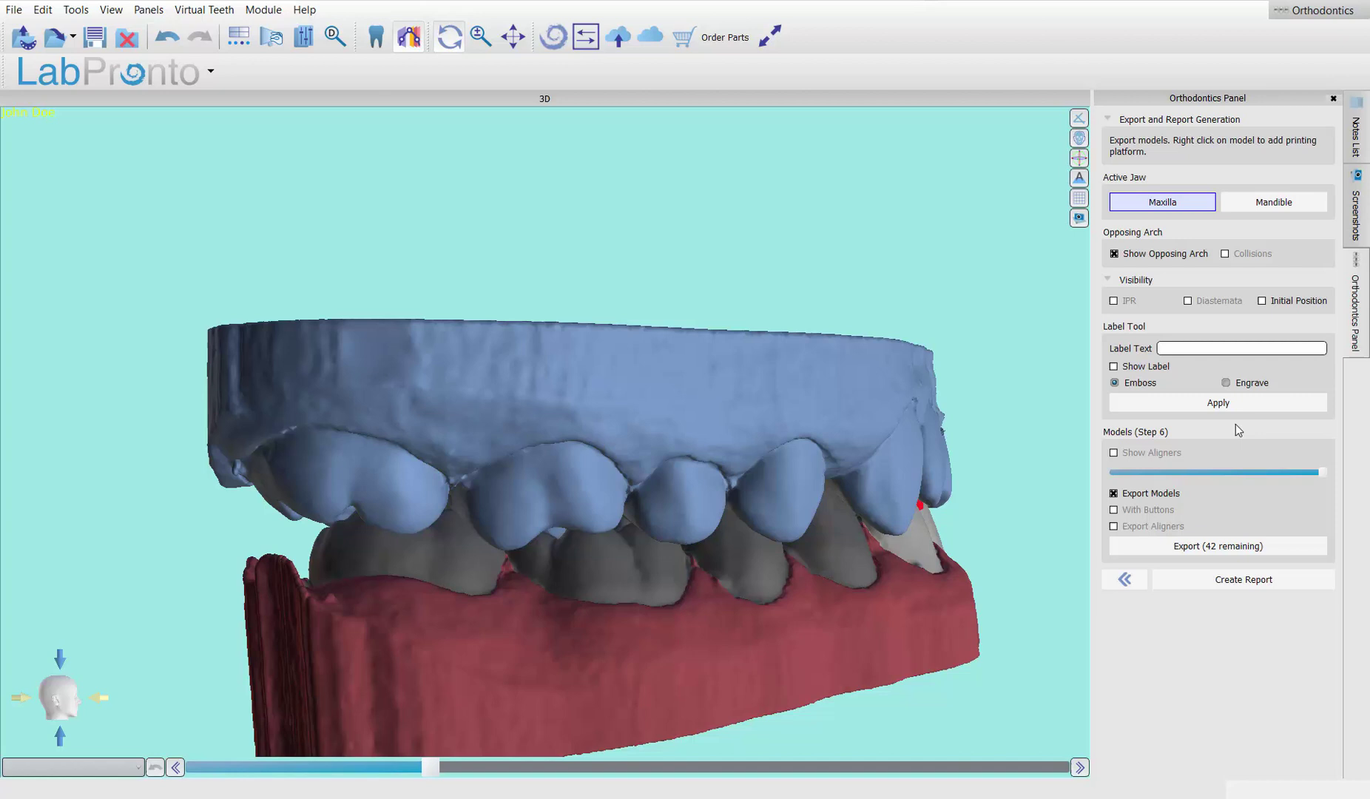
Switch the label to Engrave, enter the patient name as label text, and apply it.
{"action": "left_click", "coordinate": [1227, 383]}
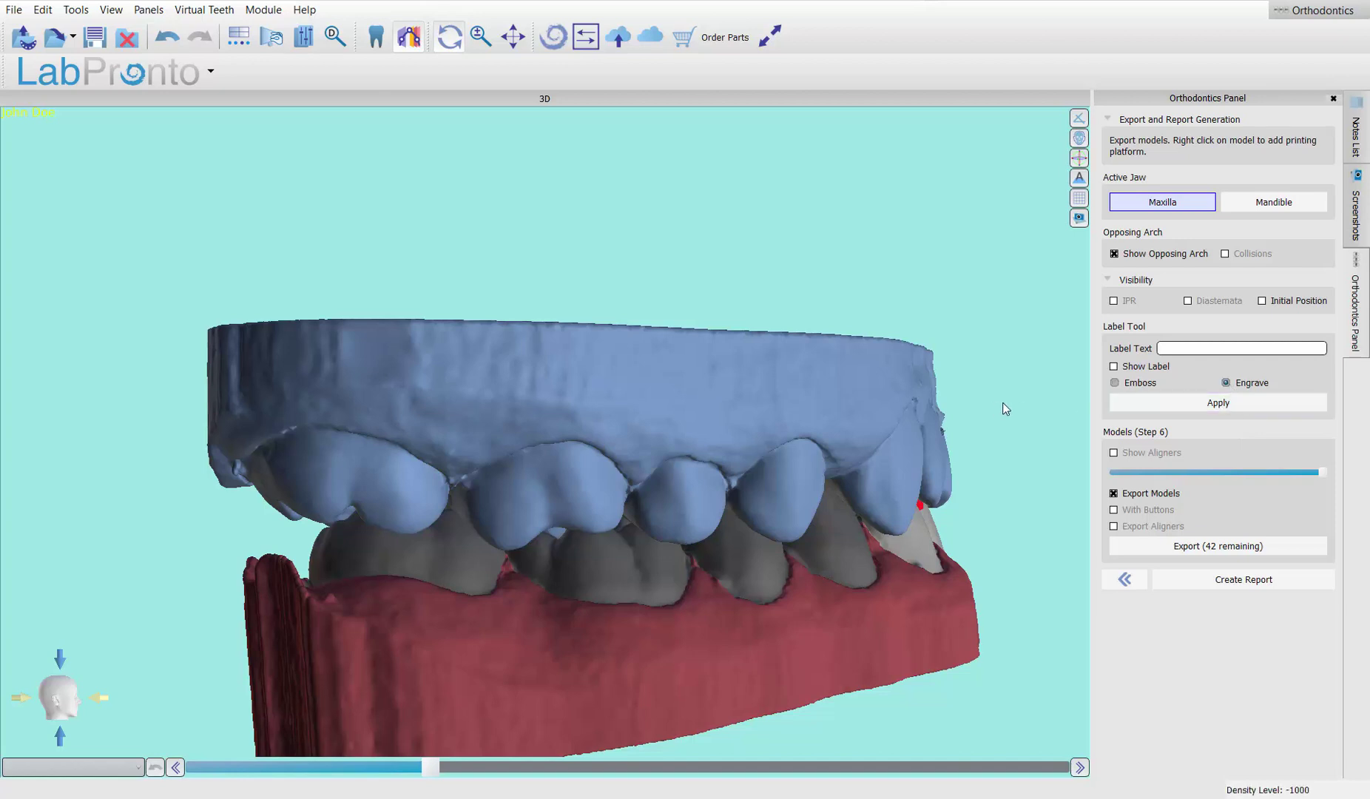
{"action": "left_click", "coordinate": [1128, 368]}
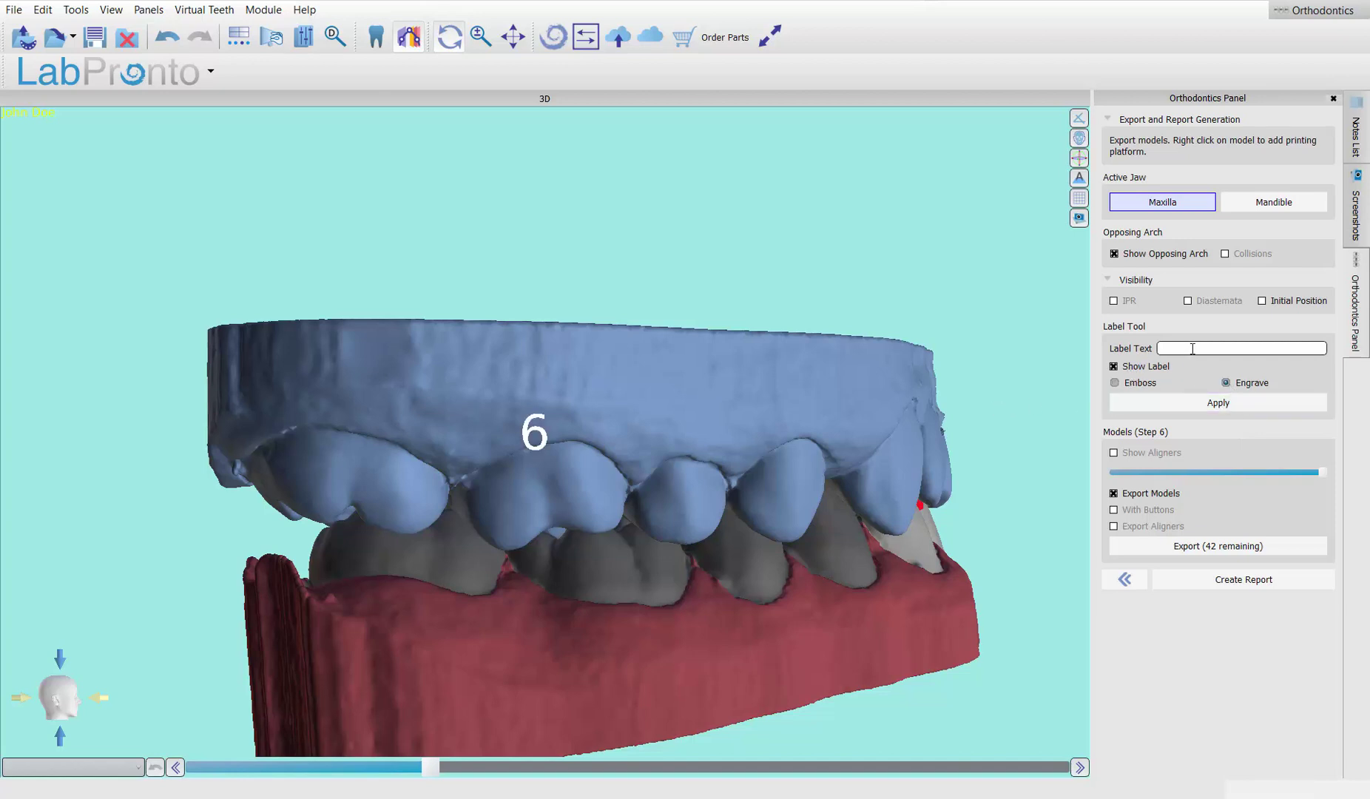
{"action": "left_click", "coordinate": [1192, 349]}
{"action": "type", "text": "John Doe"}
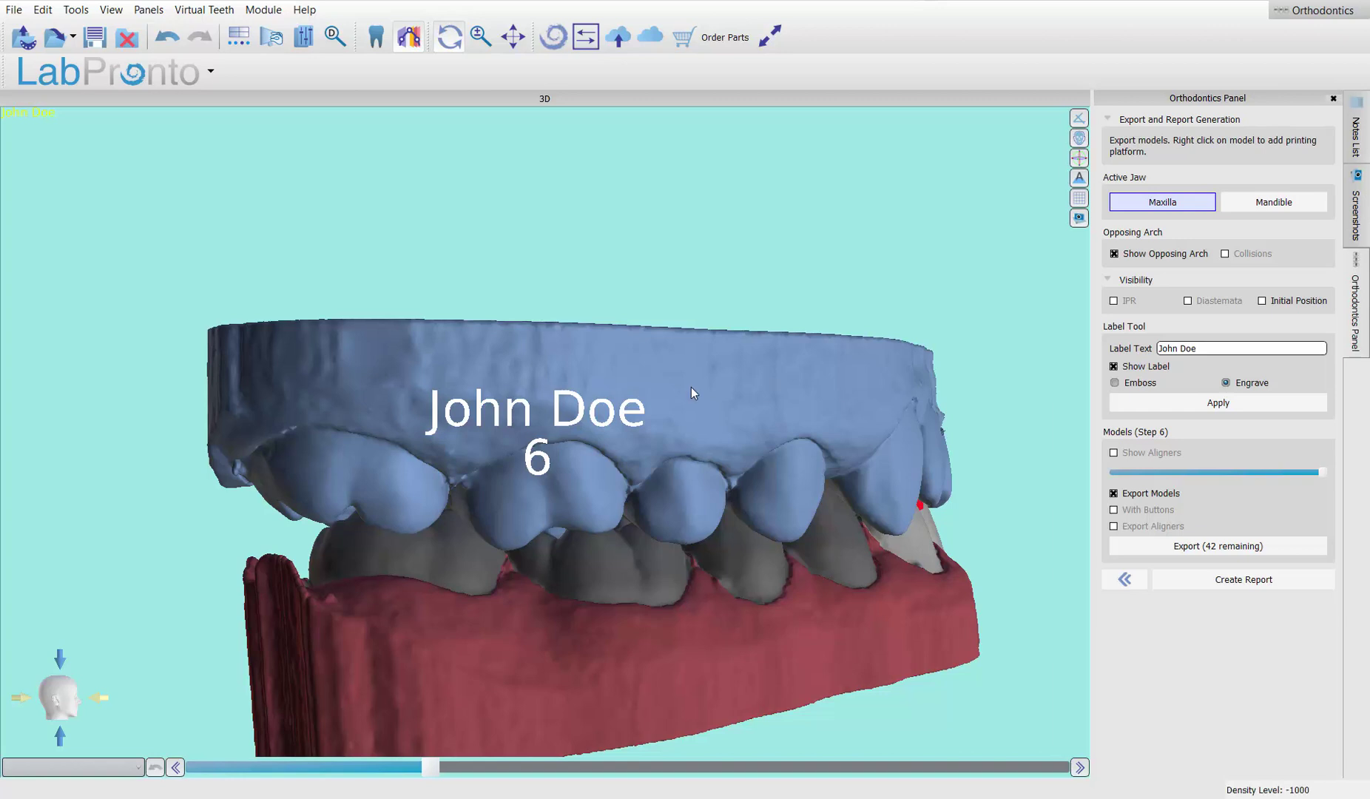
{"action": "left_click_drag", "start_coordinate": [692, 386], "coordinate": [759, 374]}
{"action": "left_click", "coordinate": [1268, 404]}
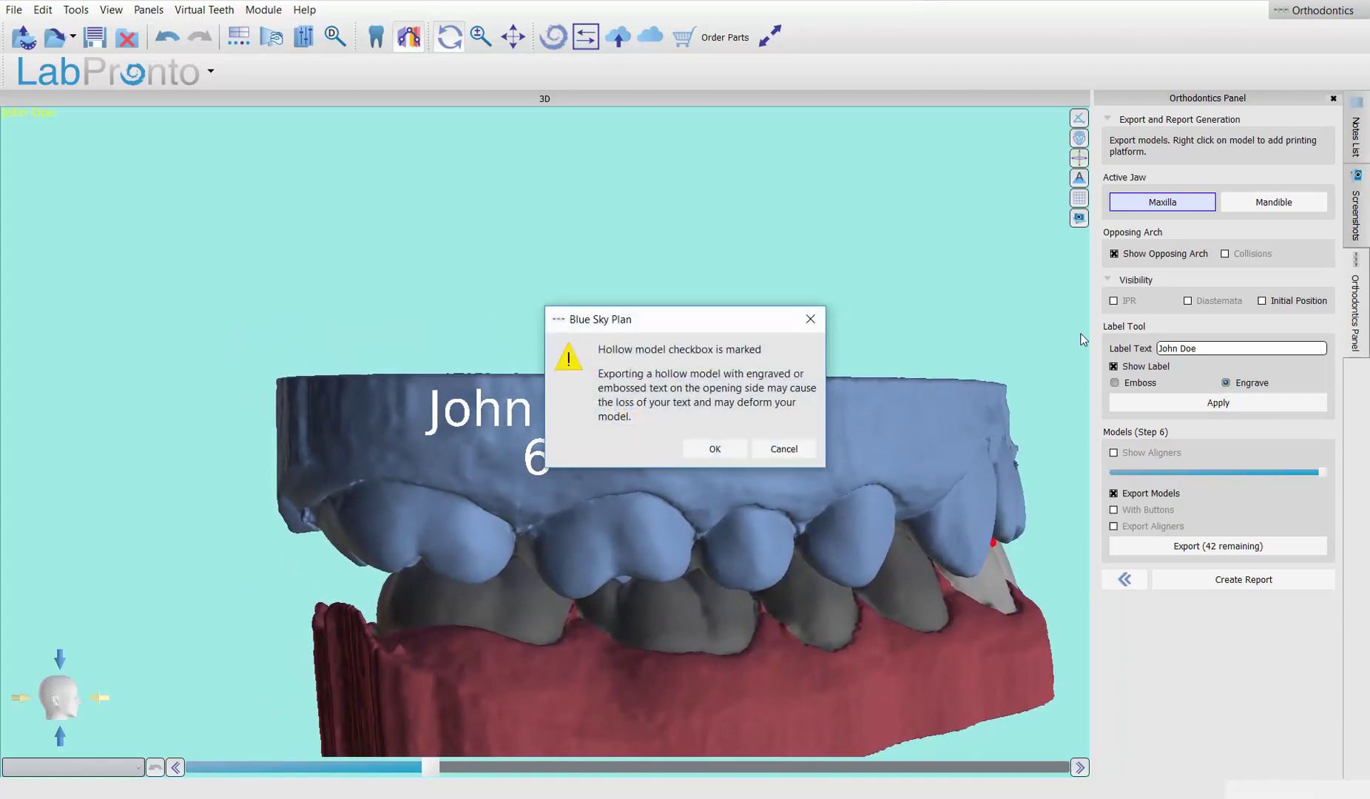
{"action": "left_click", "coordinate": [713, 449]}
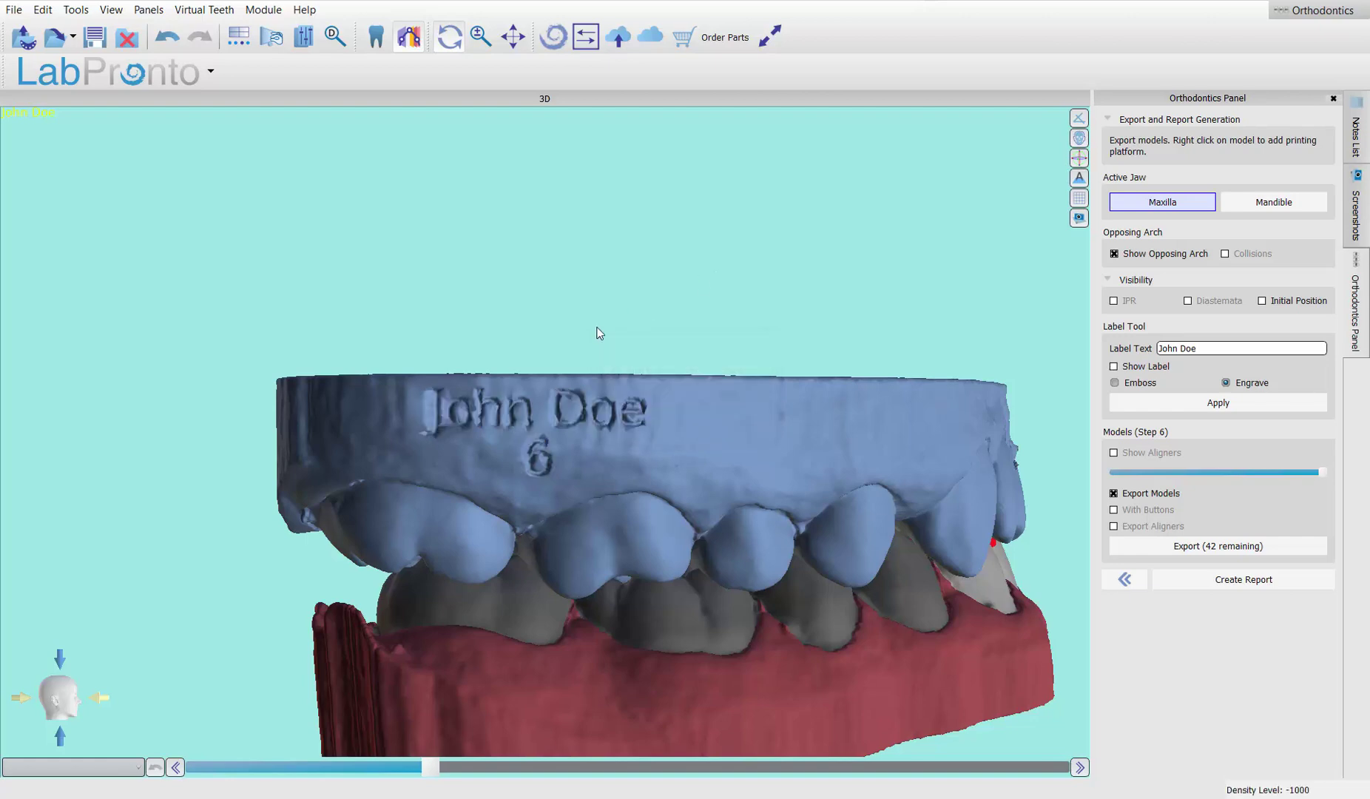
{"action": "left_click_drag", "start_coordinate": [625, 386], "coordinate": [349, 302]}
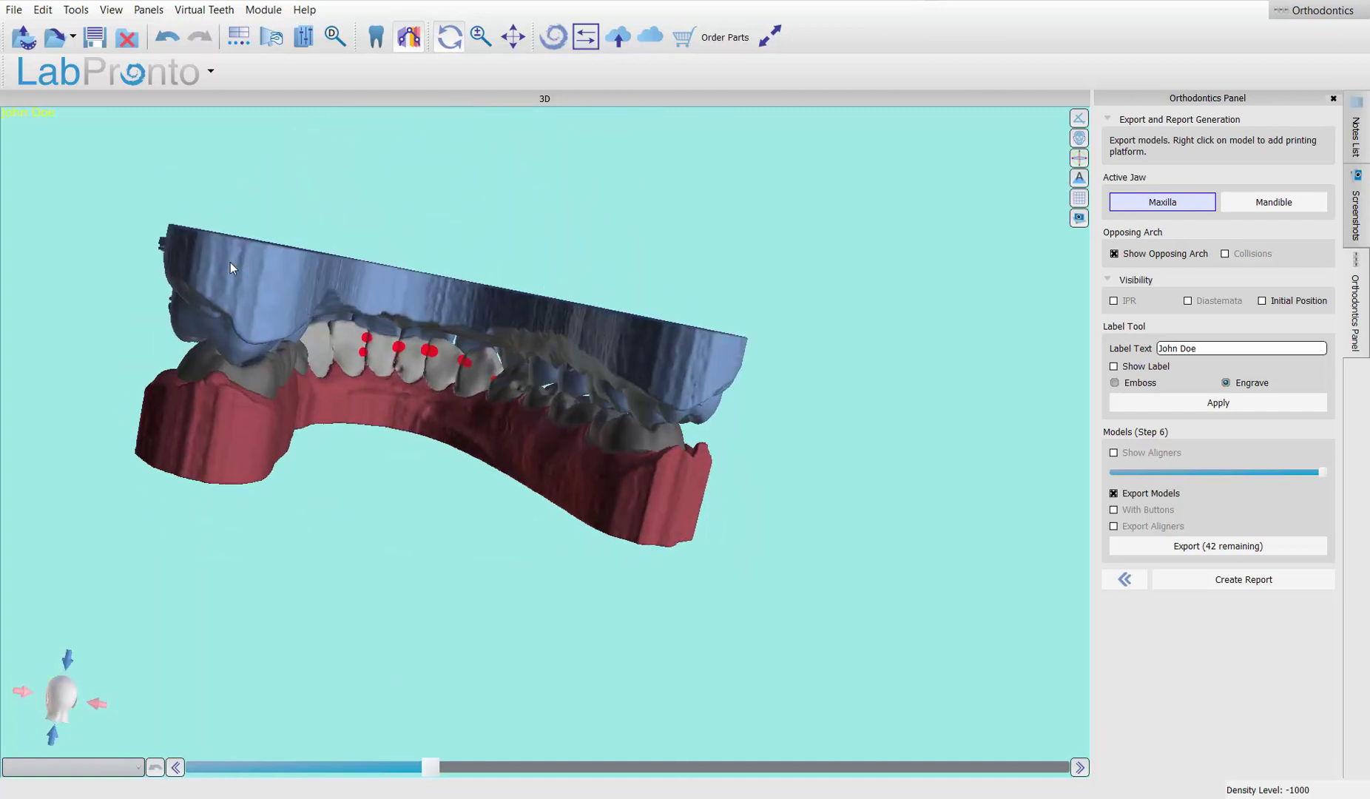
Add a printing platform to the maxillary model and zoom in on it.
{"action": "right_click", "coordinate": [250, 260]}
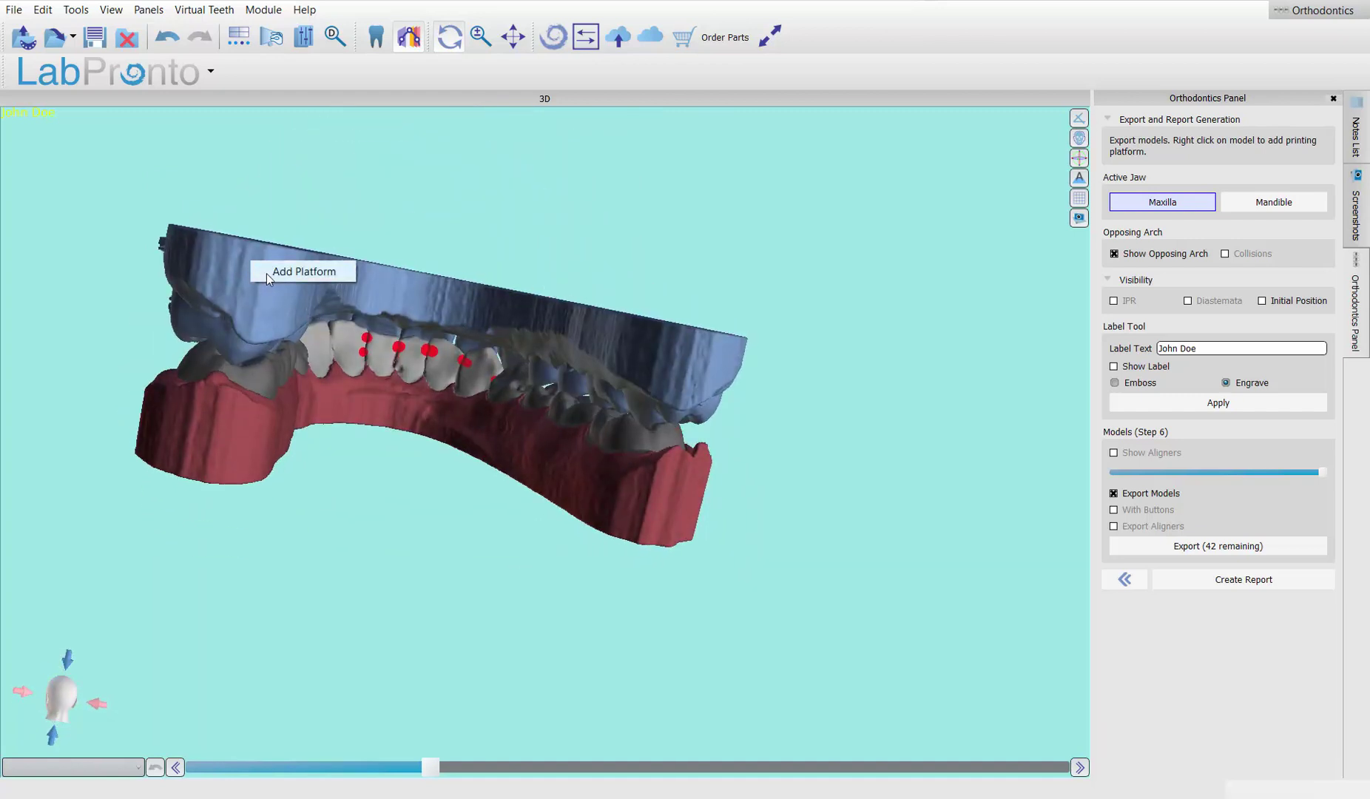
{"action": "left_click", "coordinate": [268, 274]}
{"action": "left_click_drag", "start_coordinate": [406, 212], "coordinate": [508, 551]}
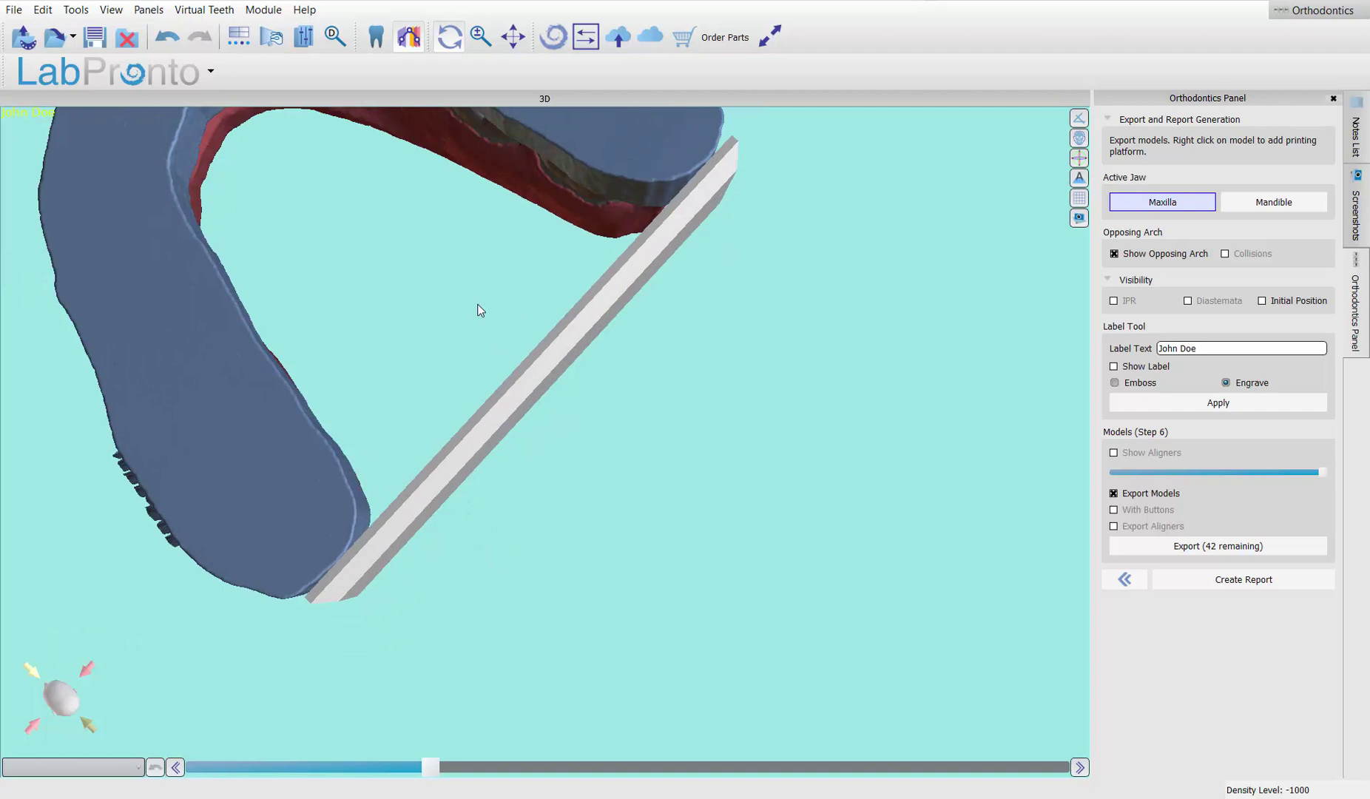
{"action": "left_click_drag", "start_coordinate": [479, 309], "coordinate": [518, 336]}
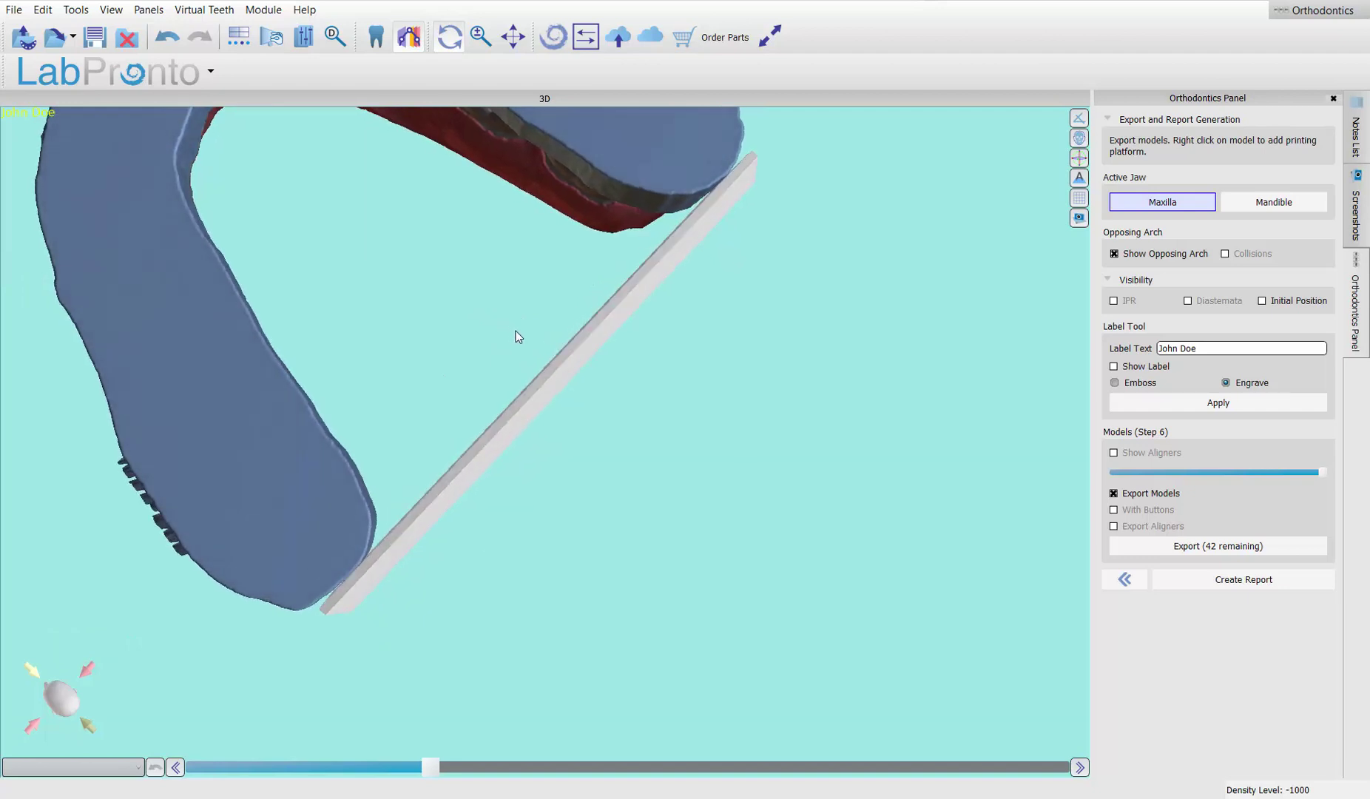
{"action": "scroll", "coordinate": [514, 327], "scroll_direction": "up", "scroll_amount": 5}
{"action": "left_click_drag", "start_coordinate": [526, 348], "coordinate": [731, 464]}
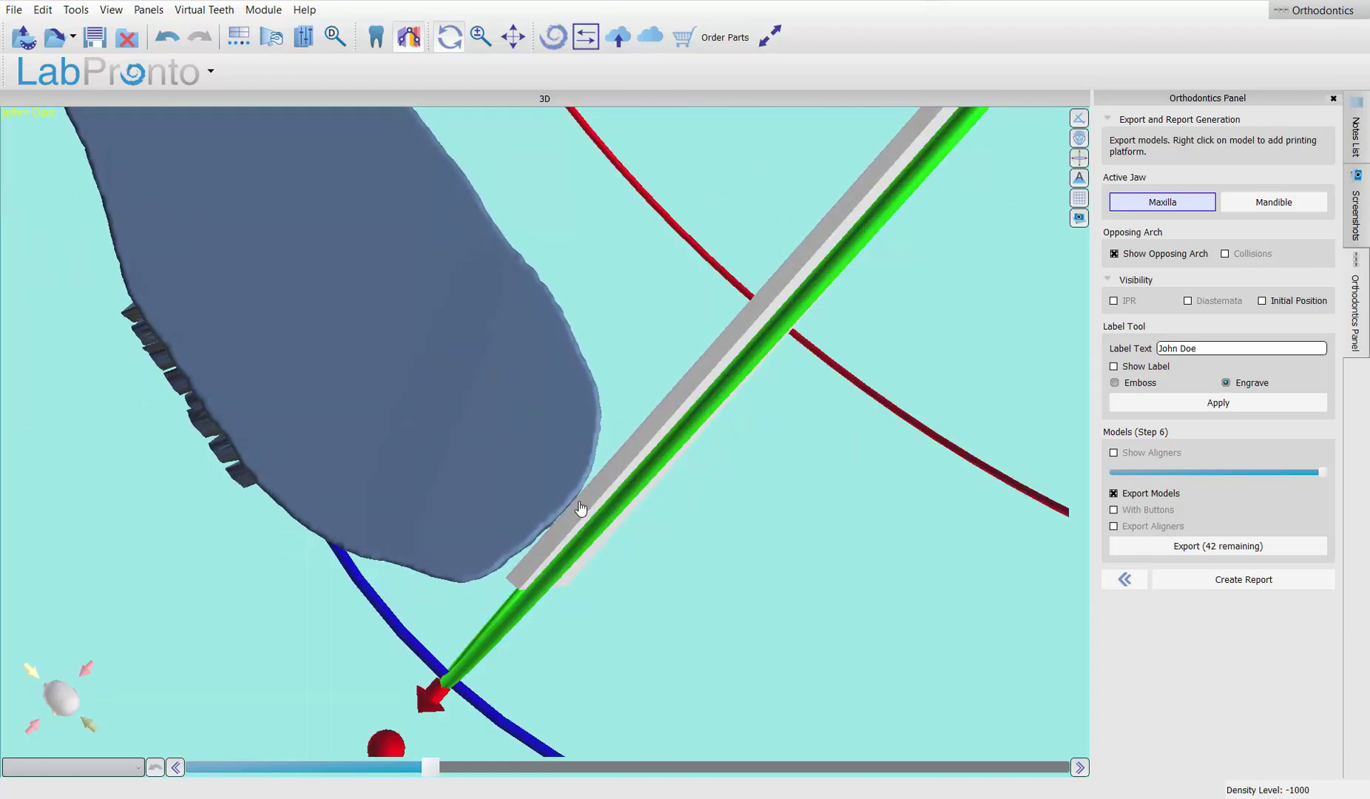
{"action": "left_click_drag", "start_coordinate": [602, 361], "coordinate": [523, 176]}
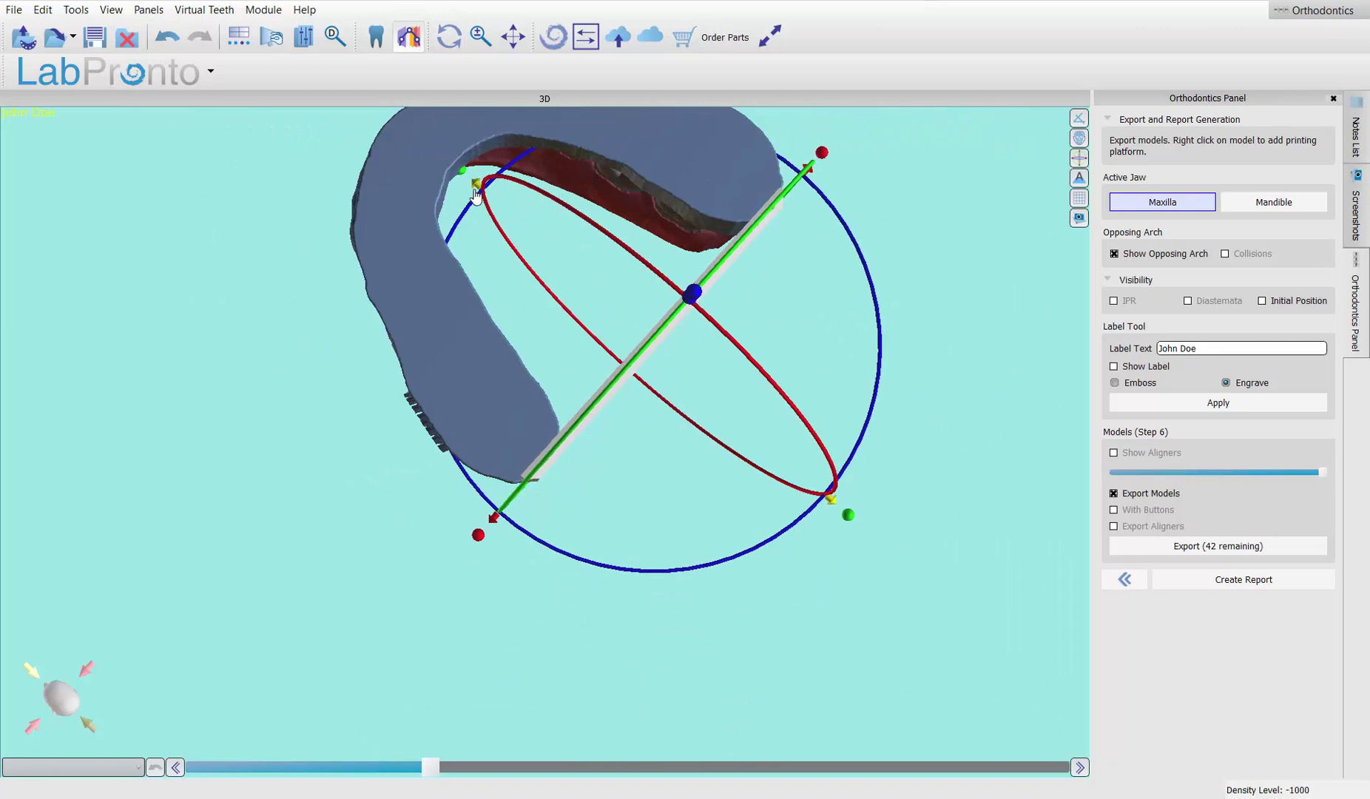
{"action": "left_click_drag", "start_coordinate": [321, 551], "coordinate": [708, 365]}
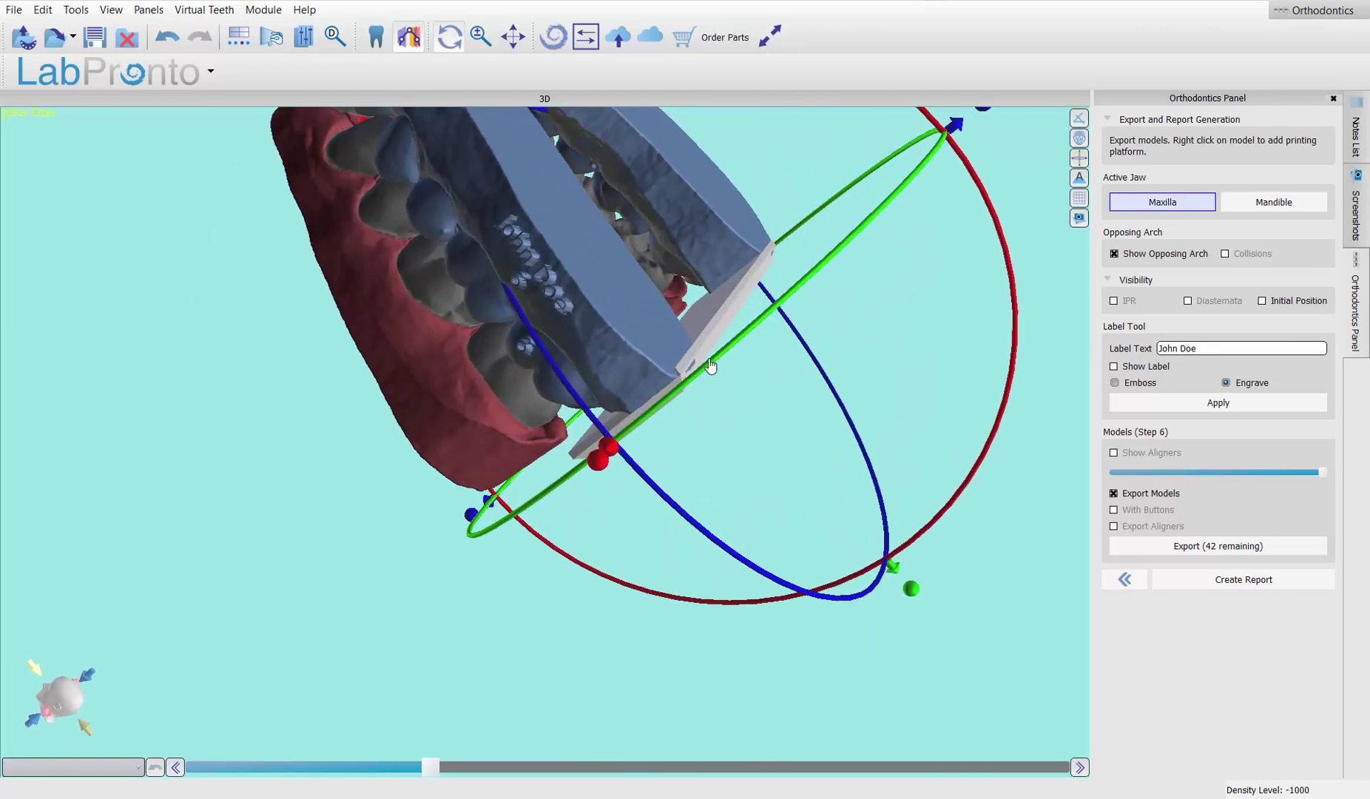
{"action": "left_click_drag", "start_coordinate": [777, 466], "coordinate": [434, 510]}
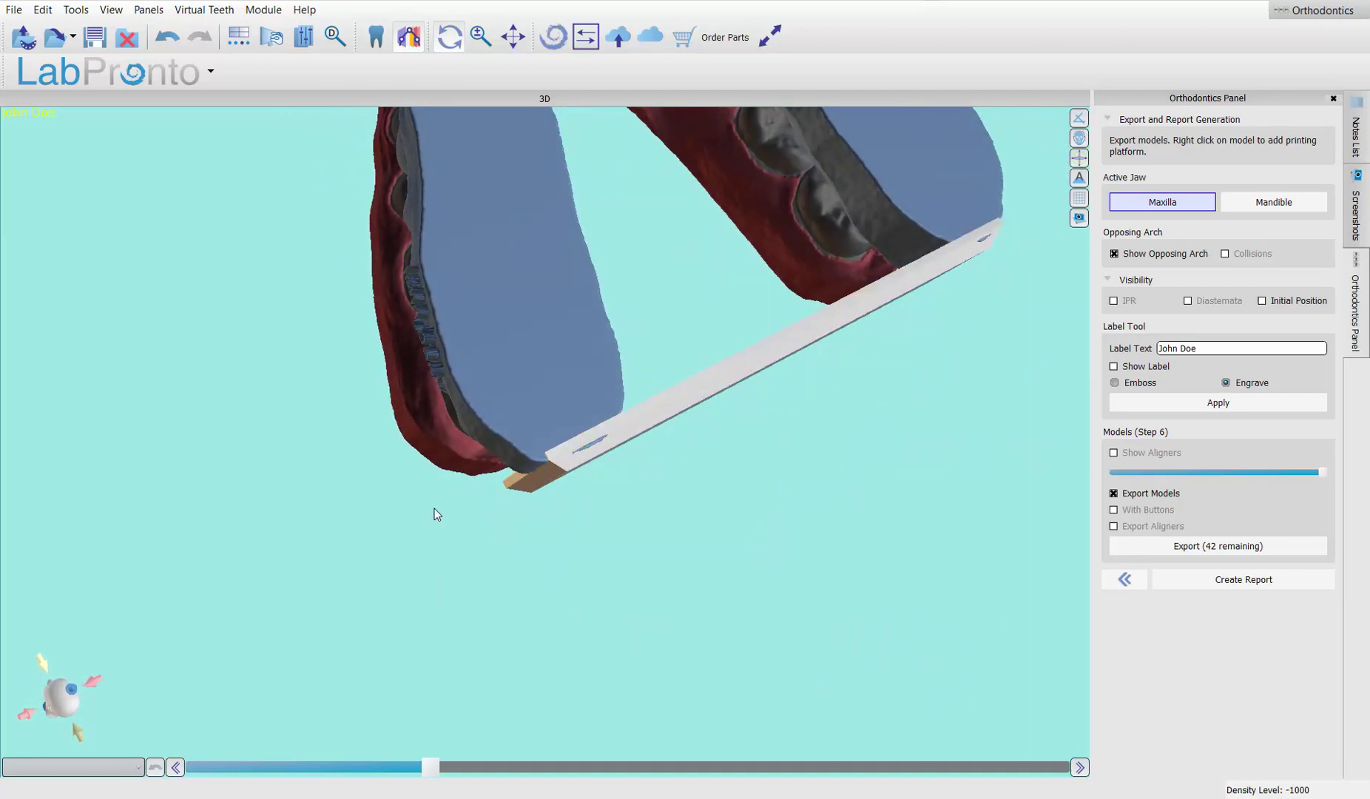
Slide the platform along its axis and rotate it toward the model's base.
{"action": "left_click", "coordinate": [570, 482]}
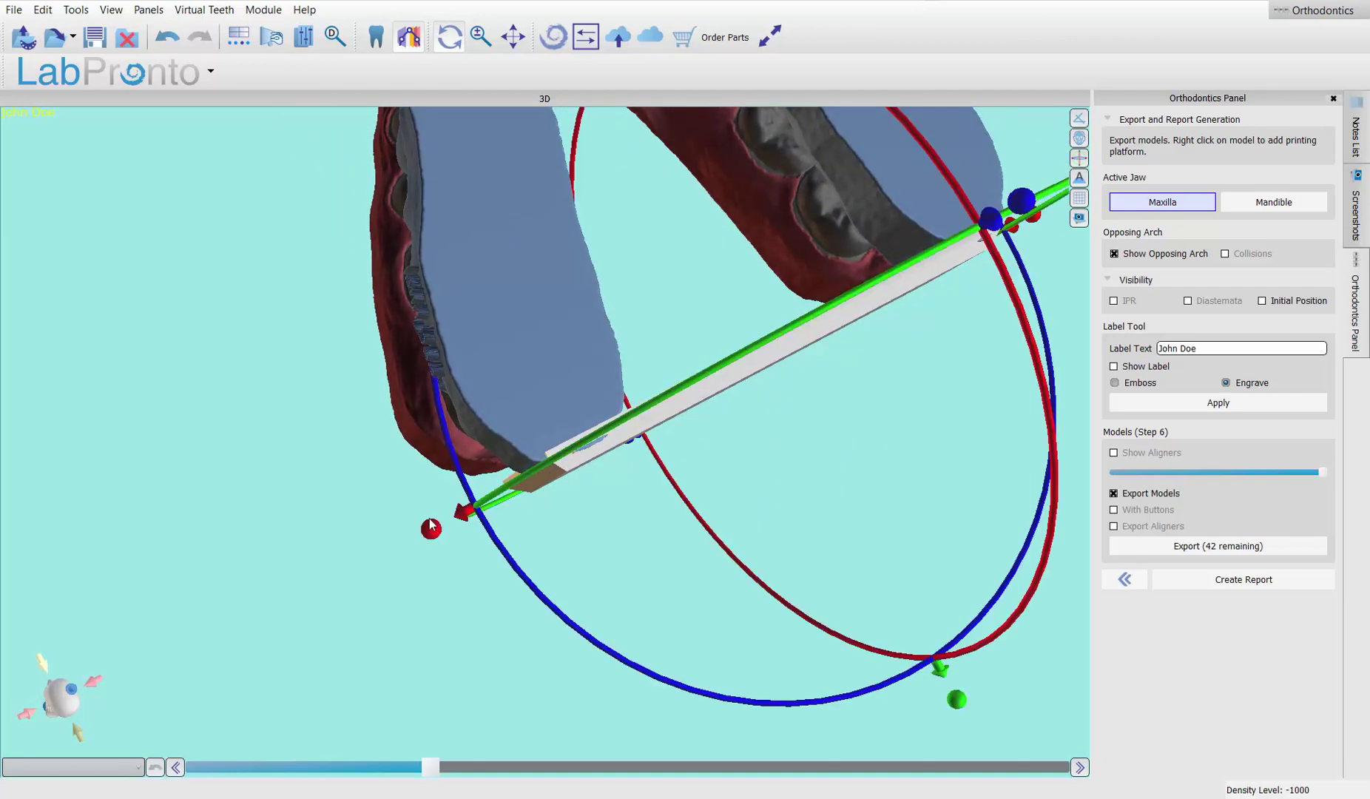
{"action": "left_click_drag", "start_coordinate": [428, 529], "coordinate": [437, 524]}
{"action": "left_click_drag", "start_coordinate": [767, 473], "coordinate": [922, 403]}
{"action": "left_click", "coordinate": [834, 349]}
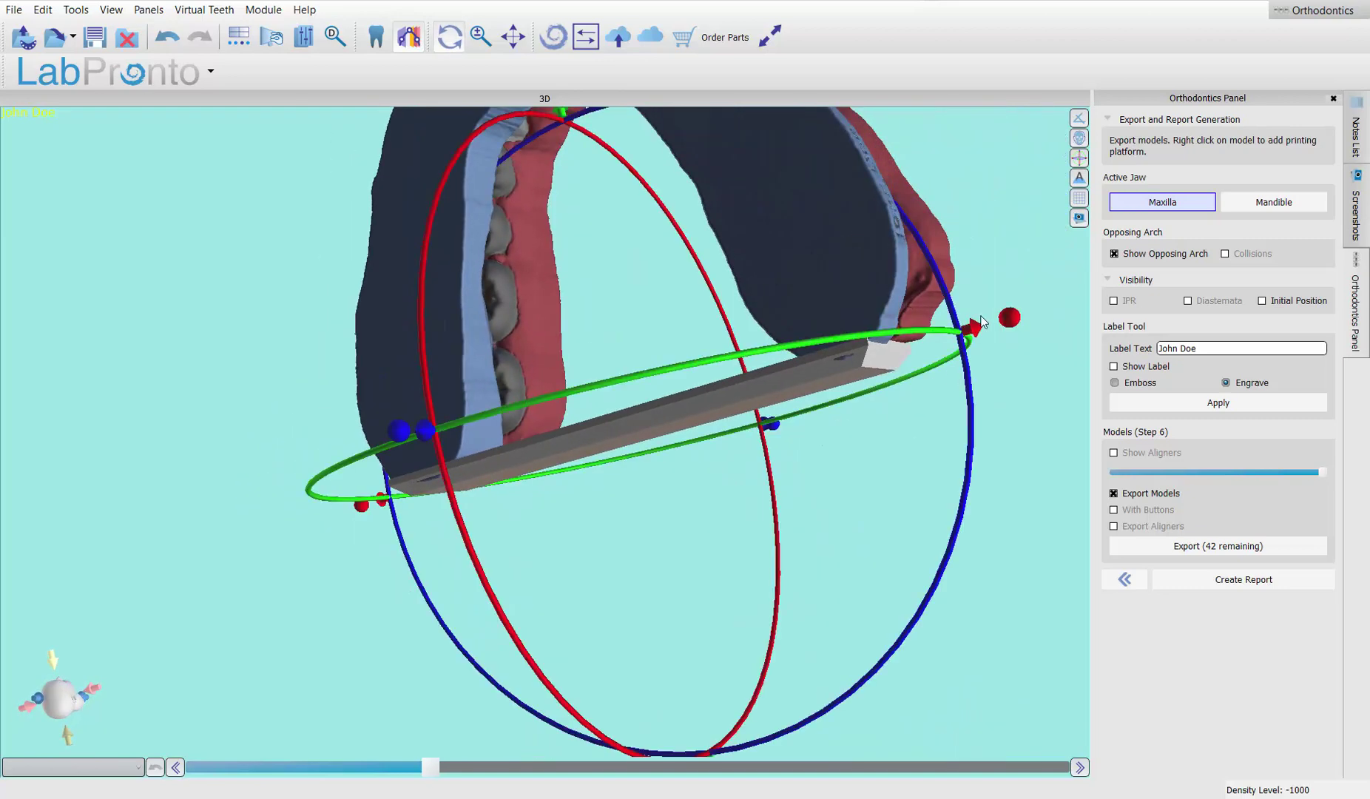
{"action": "left_click_drag", "start_coordinate": [1017, 324], "coordinate": [732, 508]}
{"action": "left_click", "coordinate": [518, 492]}
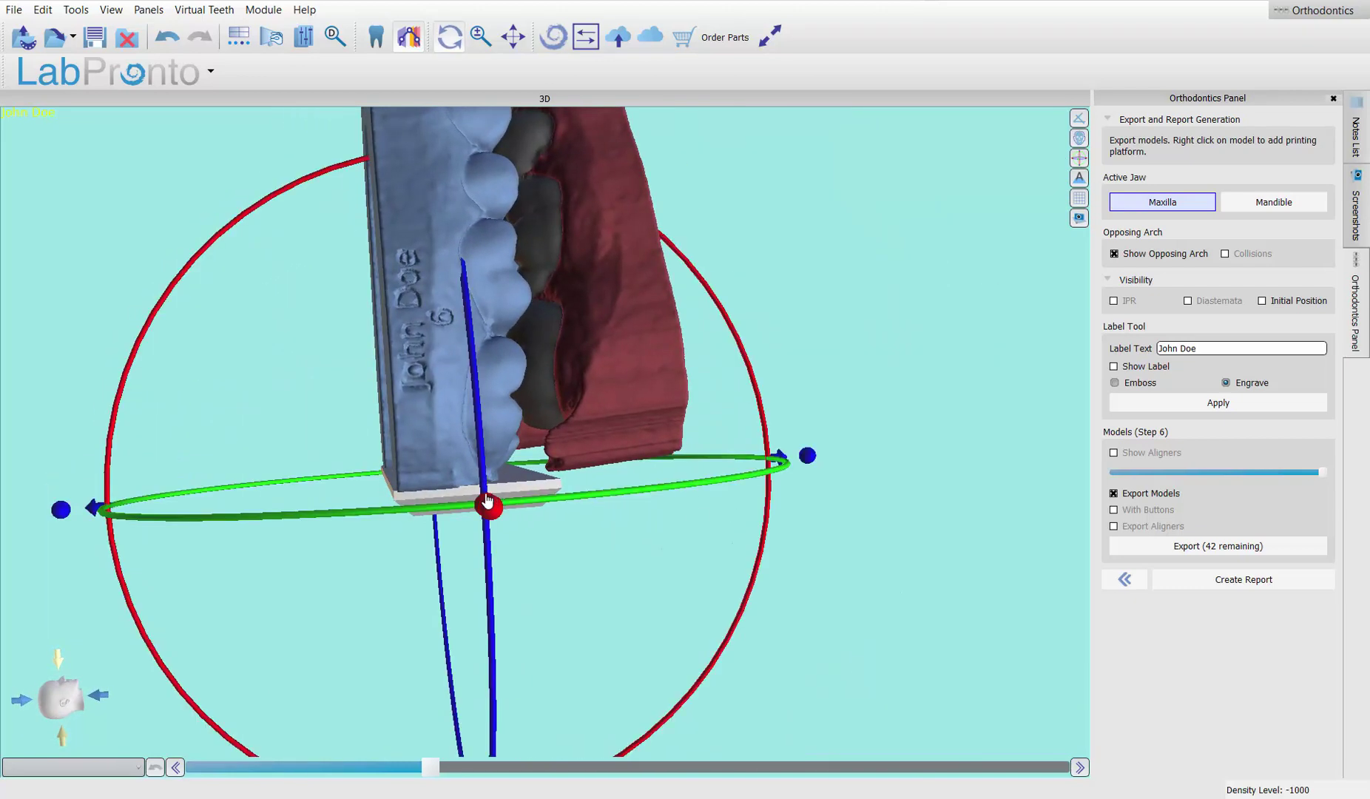
{"action": "left_click_drag", "start_coordinate": [62, 517], "coordinate": [68, 519]}
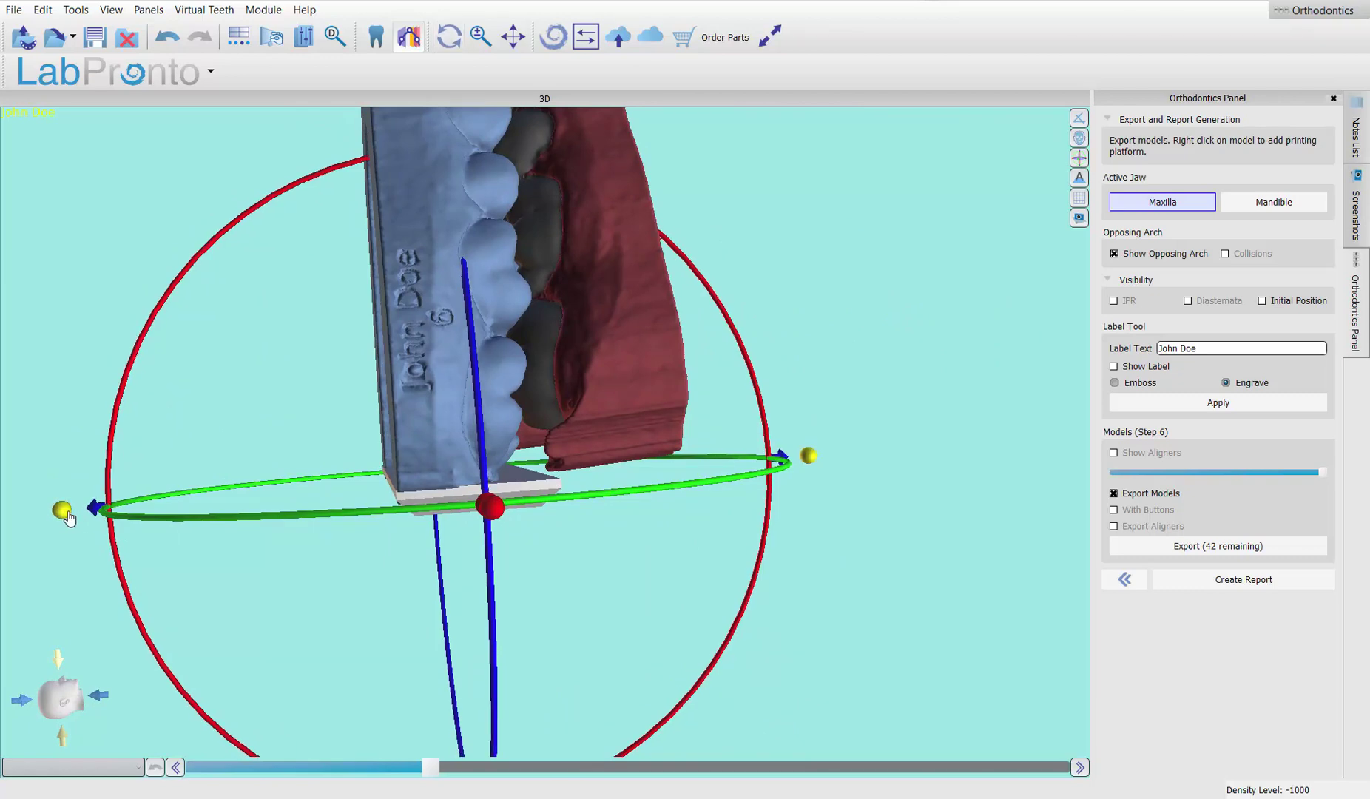
{"action": "left_click_drag", "start_coordinate": [373, 418], "coordinate": [351, 545]}
Tilt the platform further under the model and check its seating from several angles.
{"action": "left_click", "coordinate": [393, 475]}
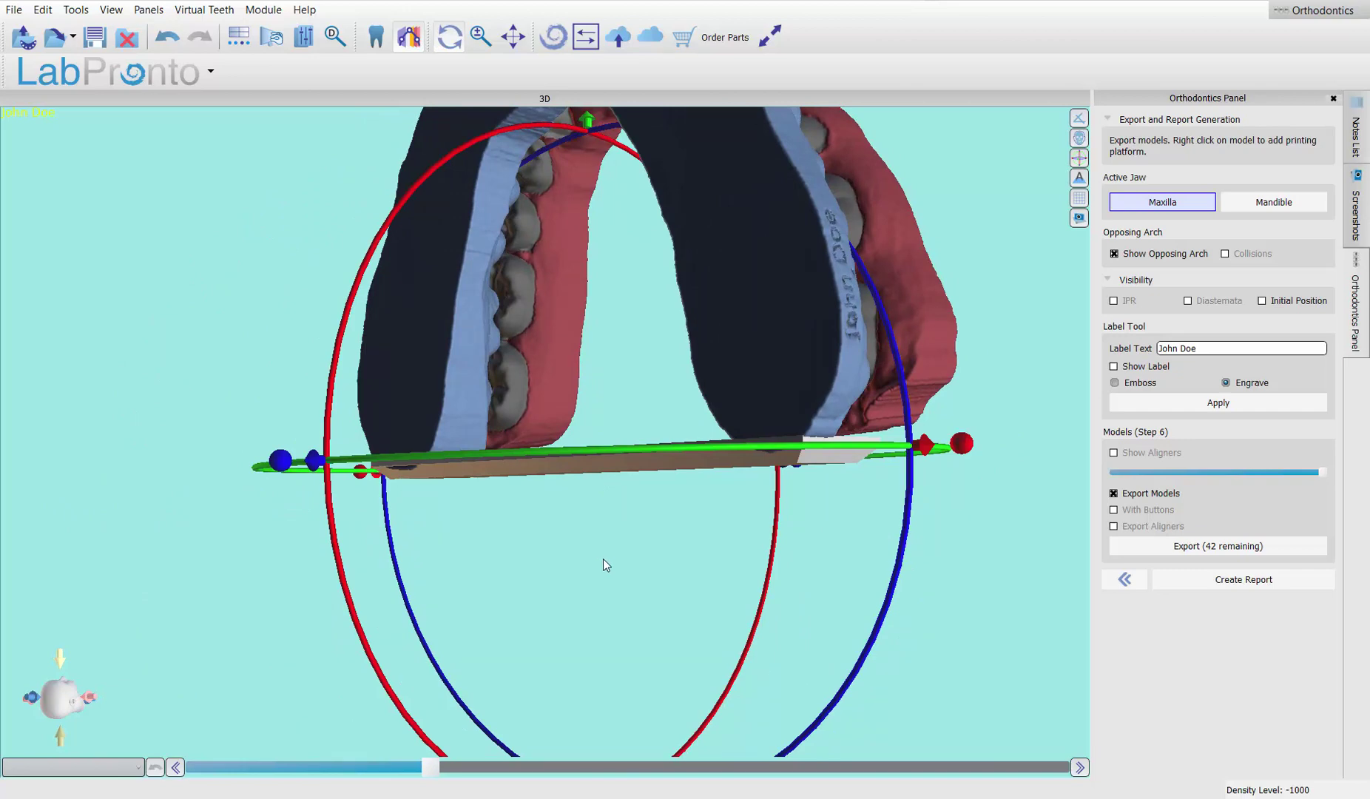
{"action": "left_click_drag", "start_coordinate": [603, 558], "coordinate": [386, 554]}
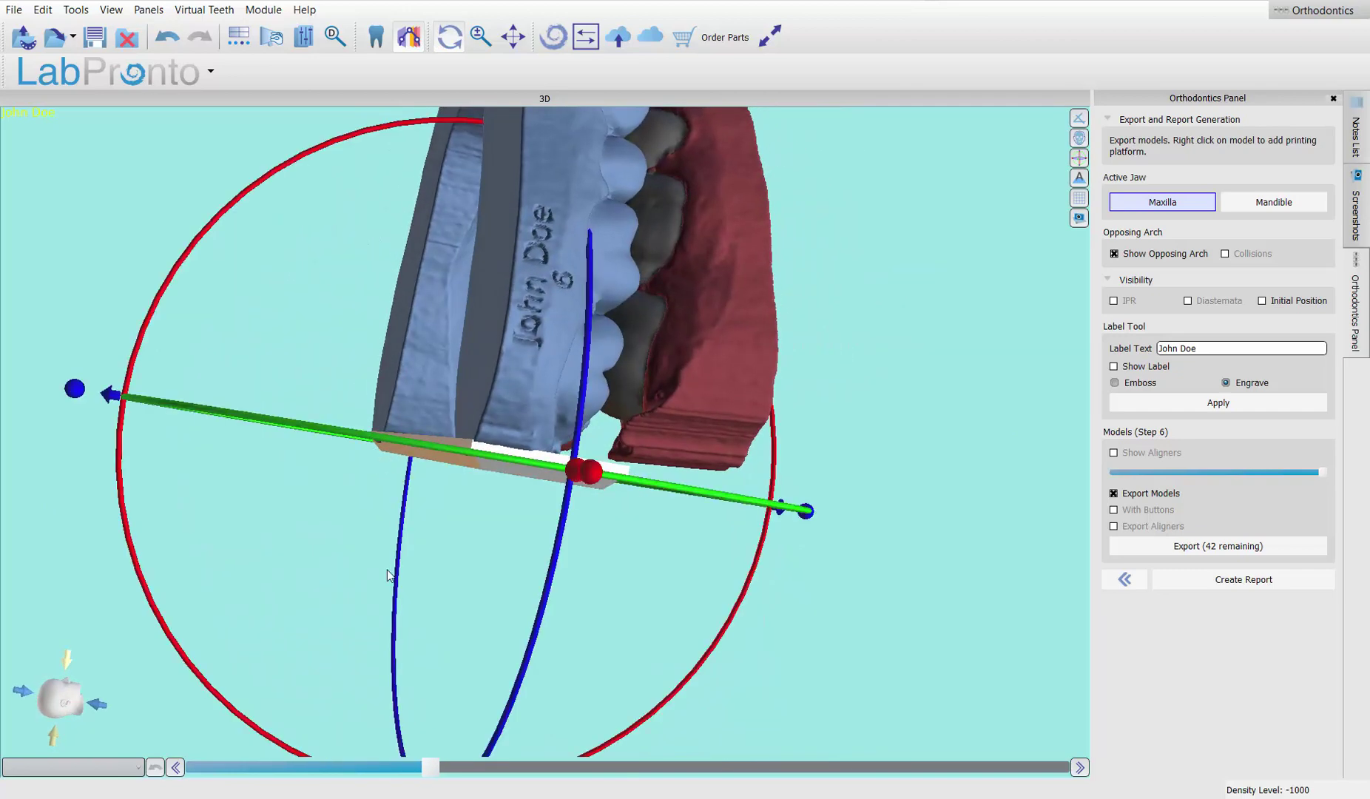
{"action": "scroll", "coordinate": [326, 552], "scroll_direction": "down", "scroll_amount": 2}
{"action": "left_click_drag", "start_coordinate": [383, 505], "coordinate": [395, 464]}
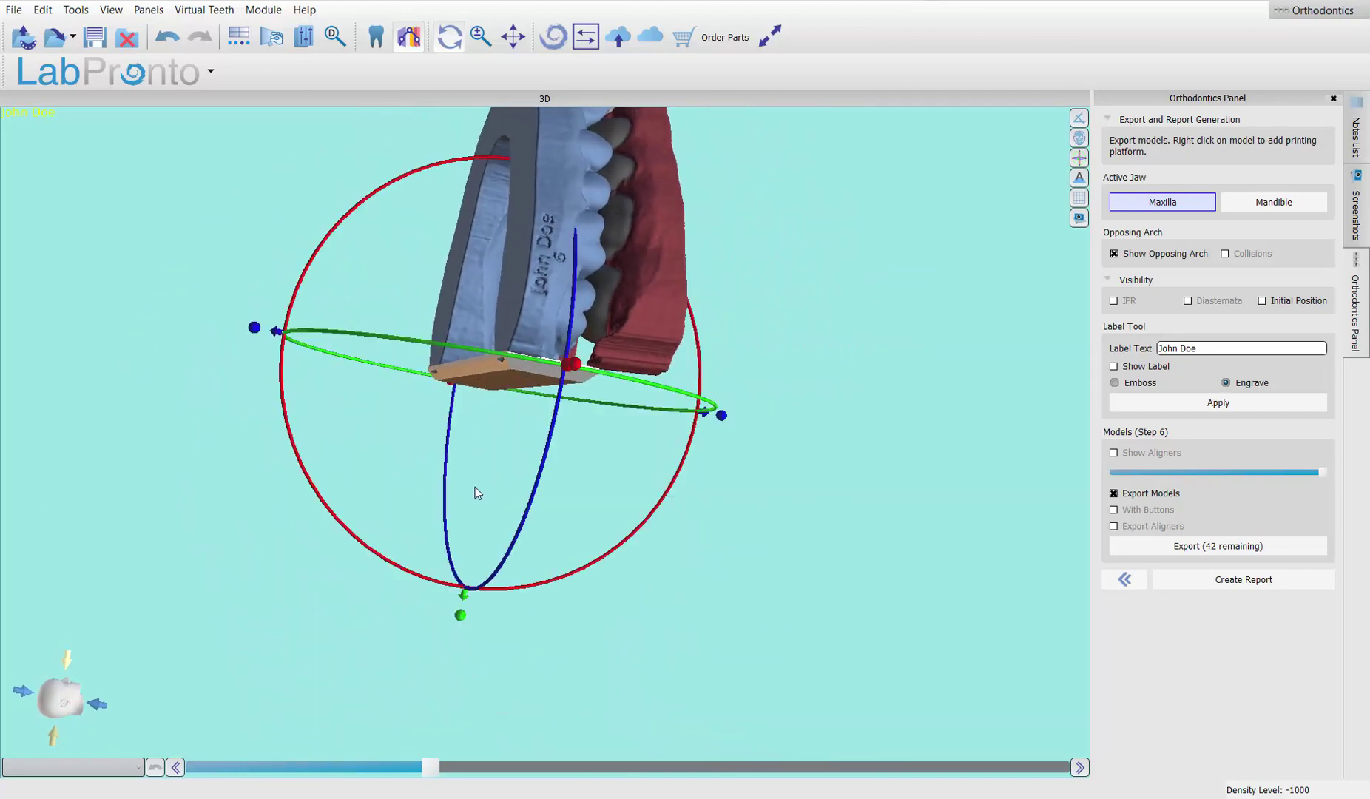
{"action": "left_click_drag", "start_coordinate": [460, 617], "coordinate": [450, 673]}
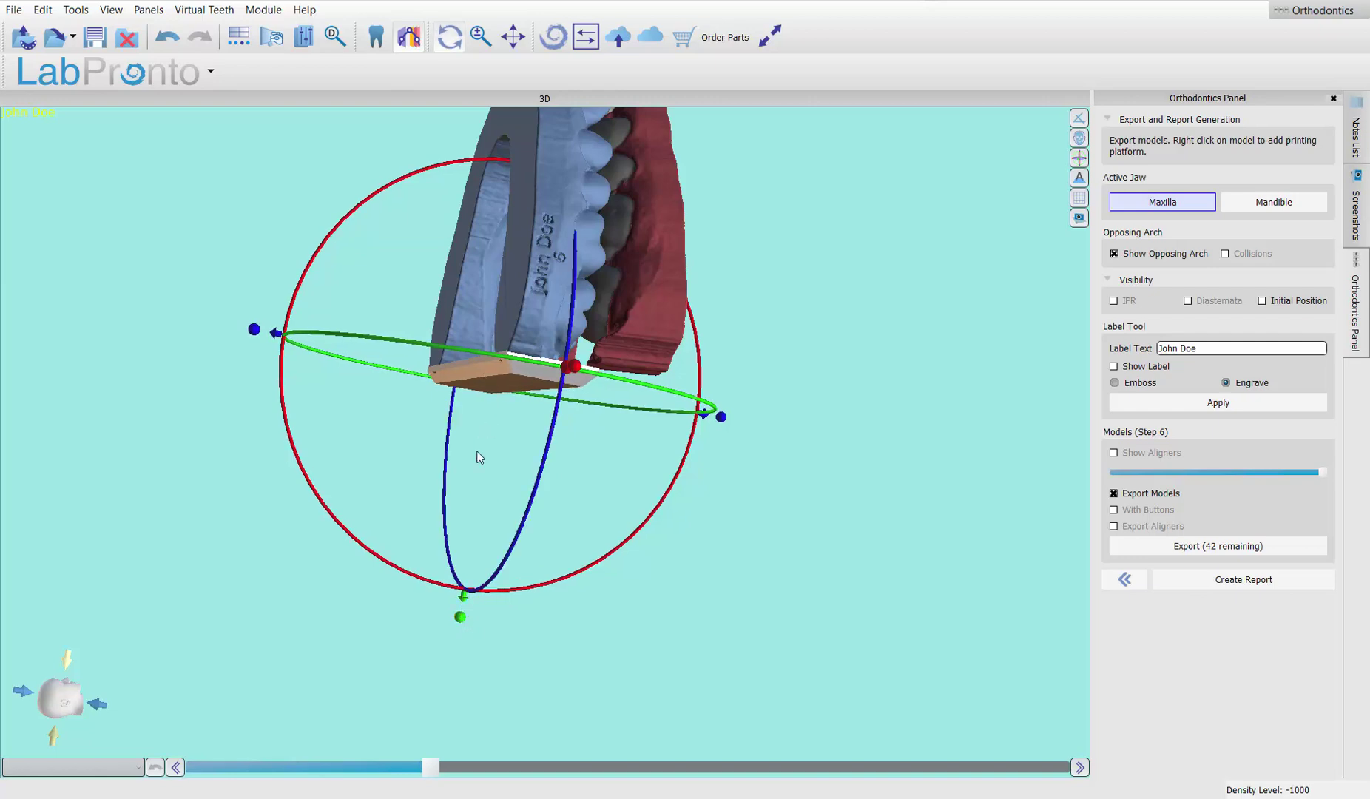
{"action": "left_click_drag", "start_coordinate": [477, 459], "coordinate": [781, 391]}
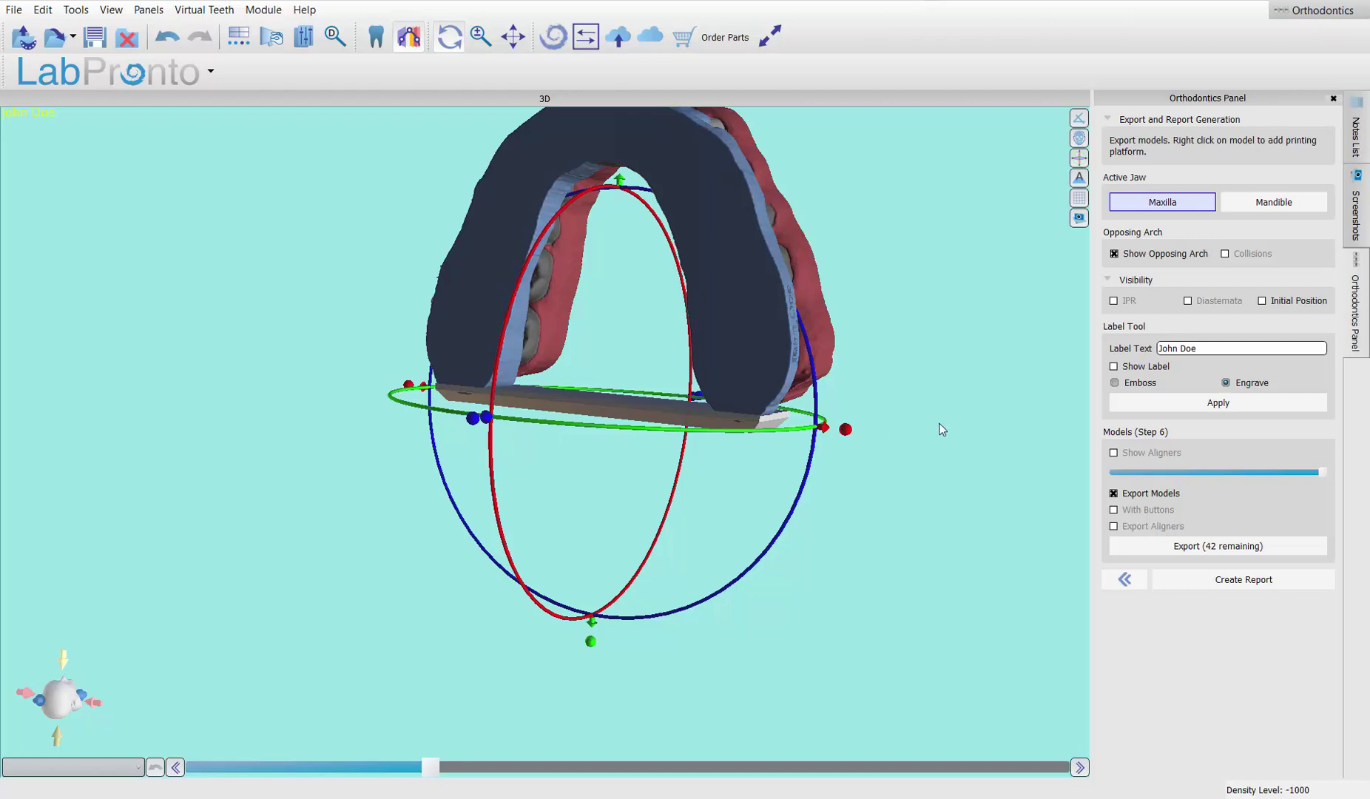
{"action": "left_click_drag", "start_coordinate": [940, 427], "coordinate": [627, 530]}
{"action": "scroll", "coordinate": [627, 530], "scroll_direction": "up", "scroll_amount": 3}
{"action": "left_click", "coordinate": [749, 397]}
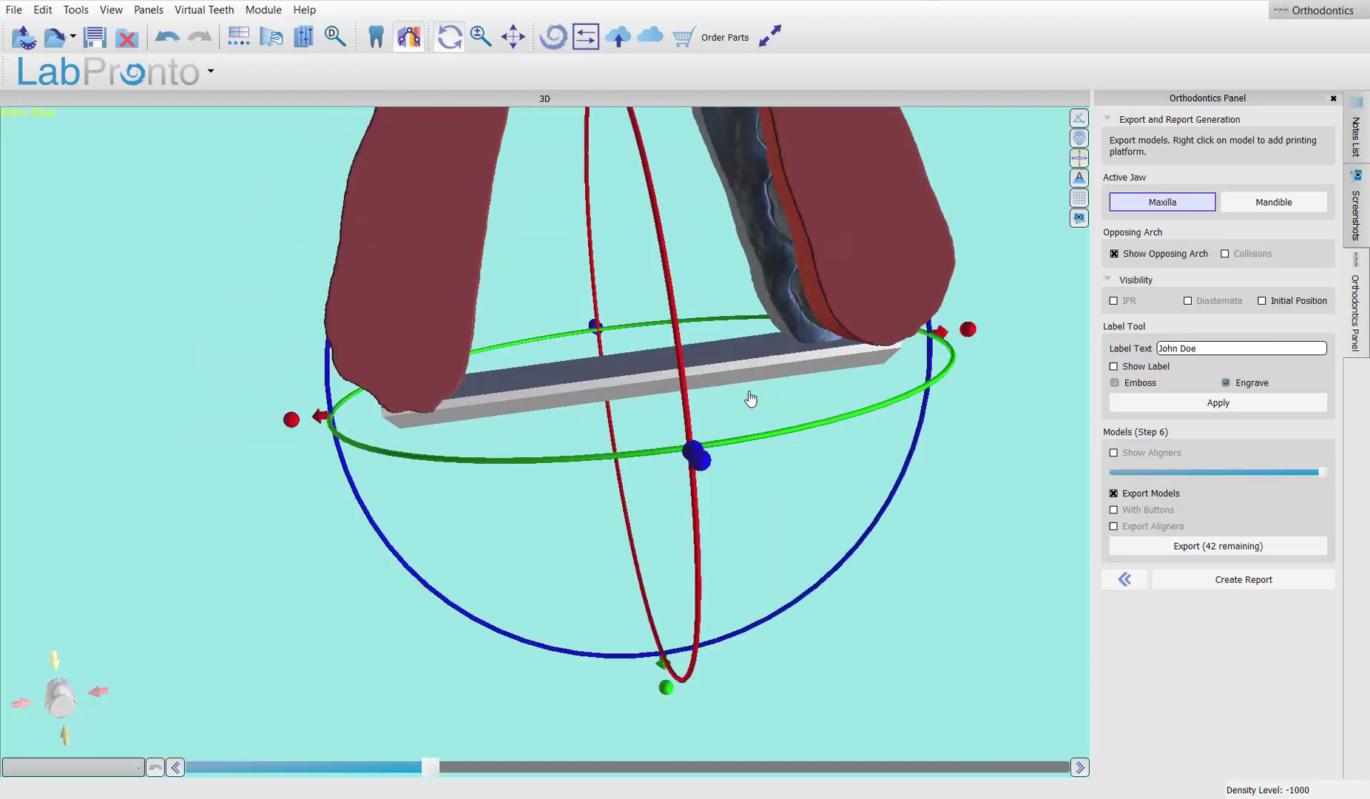
{"action": "left_click_drag", "start_coordinate": [744, 452], "coordinate": [725, 375]}
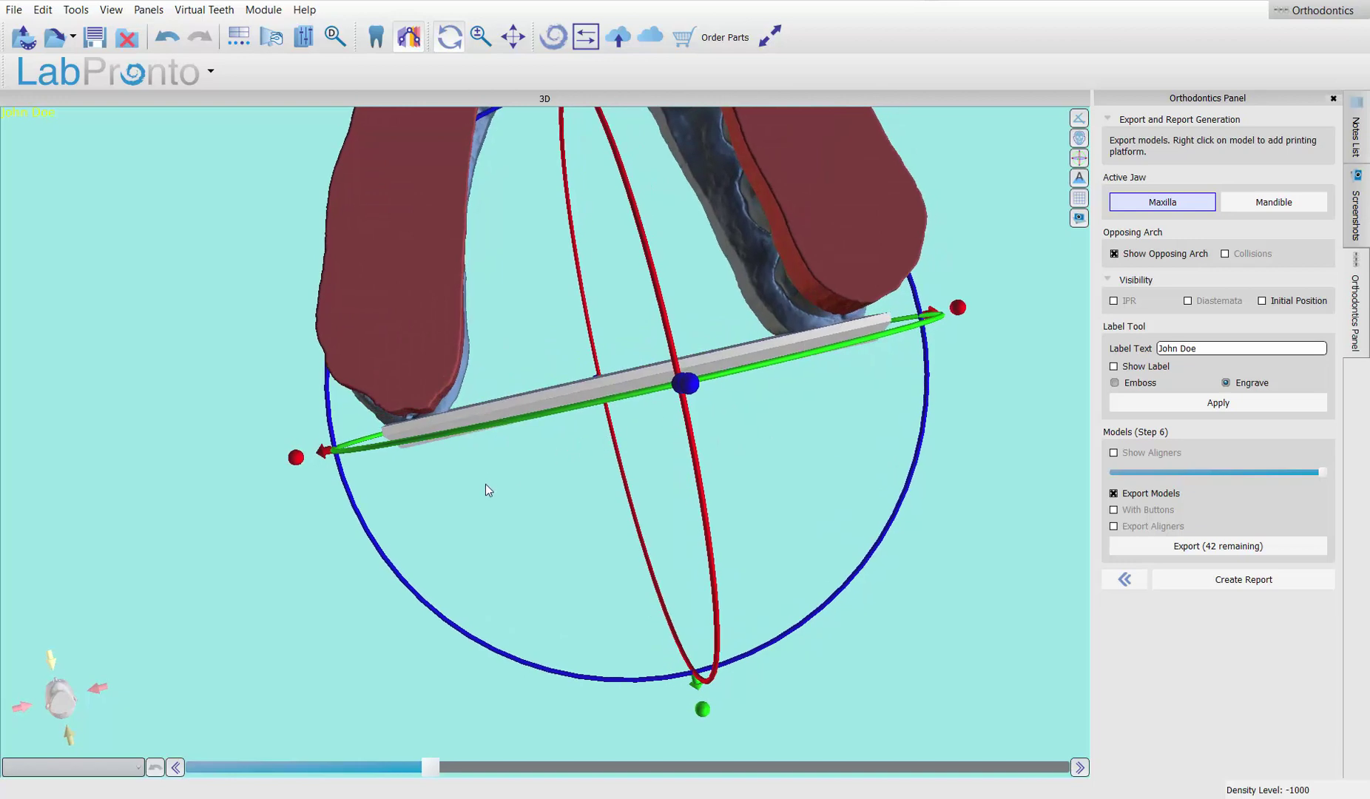
{"action": "left_click_drag", "start_coordinate": [483, 483], "coordinate": [793, 418]}
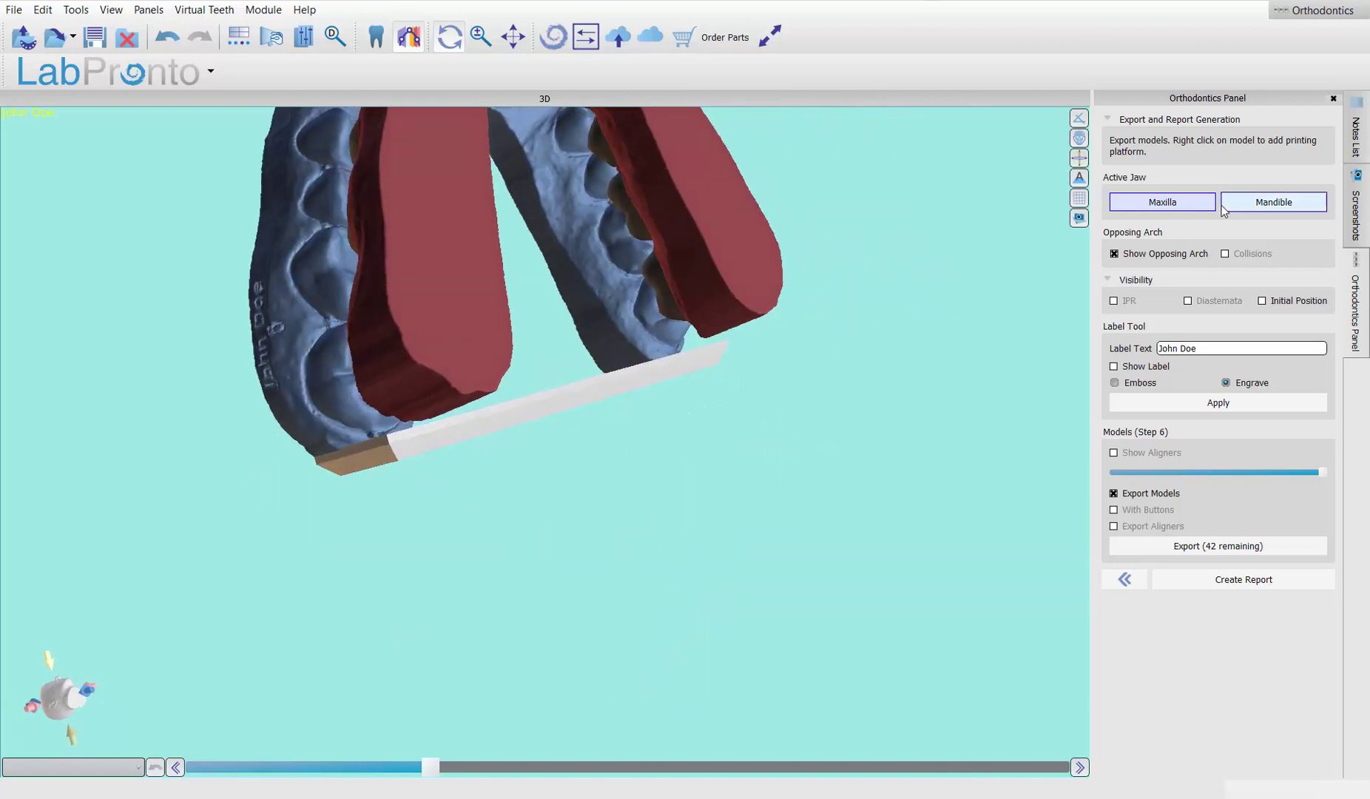
Hide the opposing arch and orbit around the upright maxillary model.
{"action": "left_click", "coordinate": [1113, 253]}
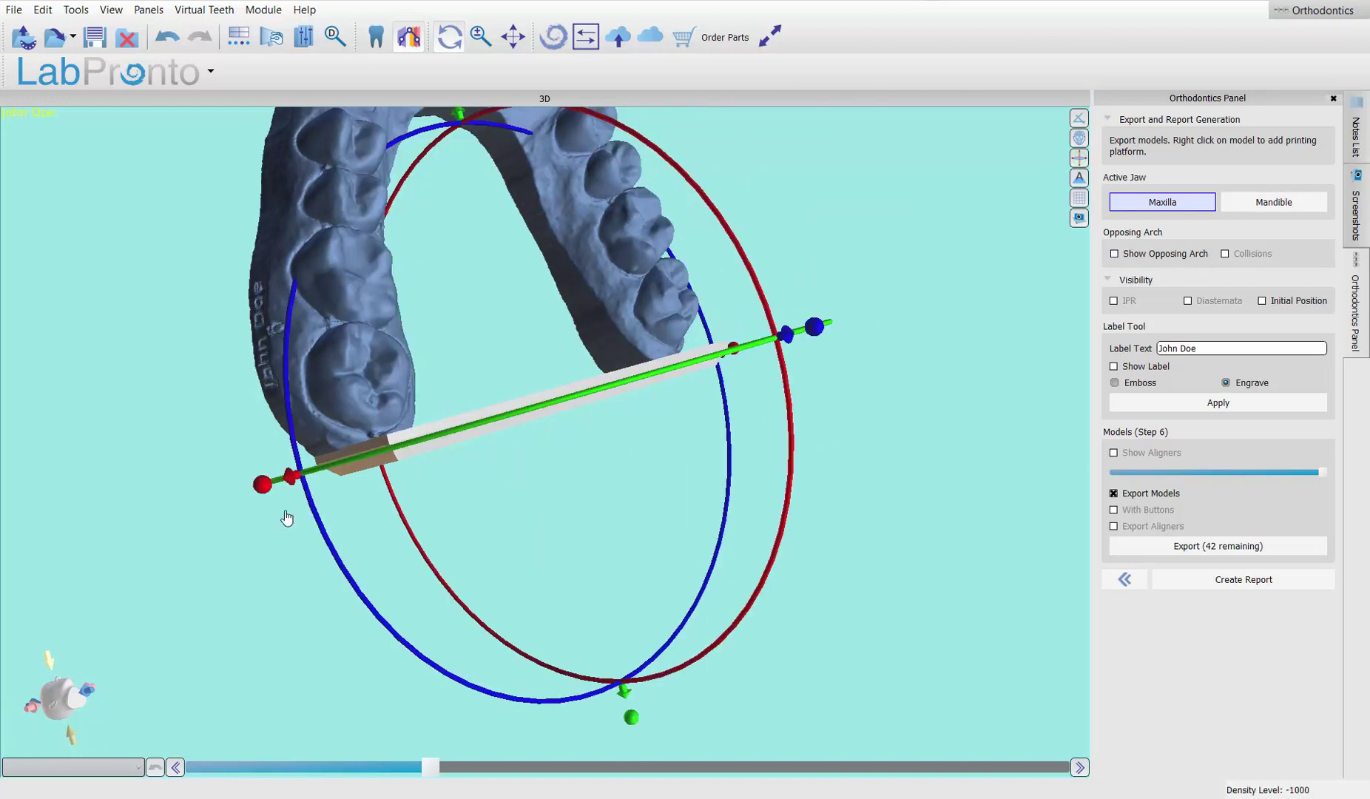
{"action": "left_click_drag", "start_coordinate": [226, 452], "coordinate": [400, 488]}
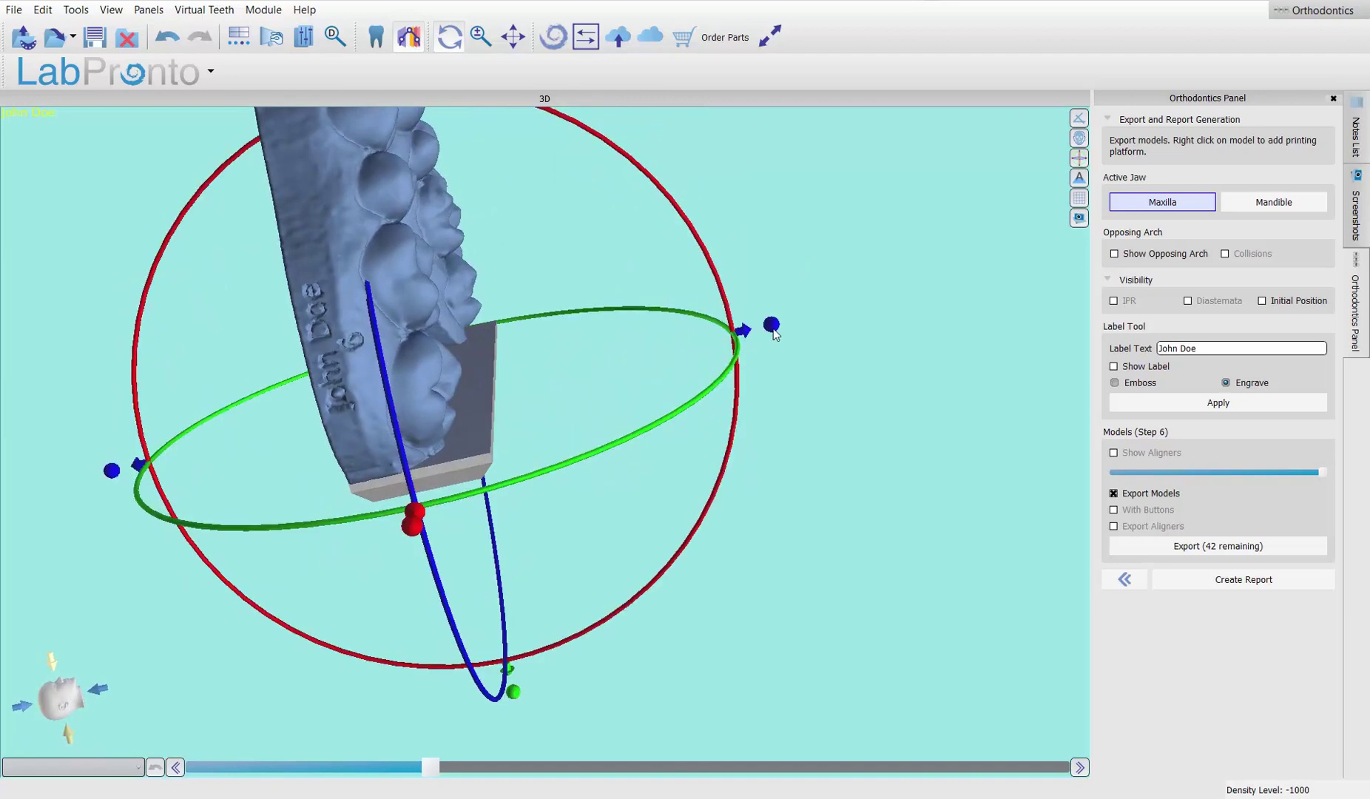
{"action": "left_click_drag", "start_coordinate": [729, 355], "coordinate": [685, 352]}
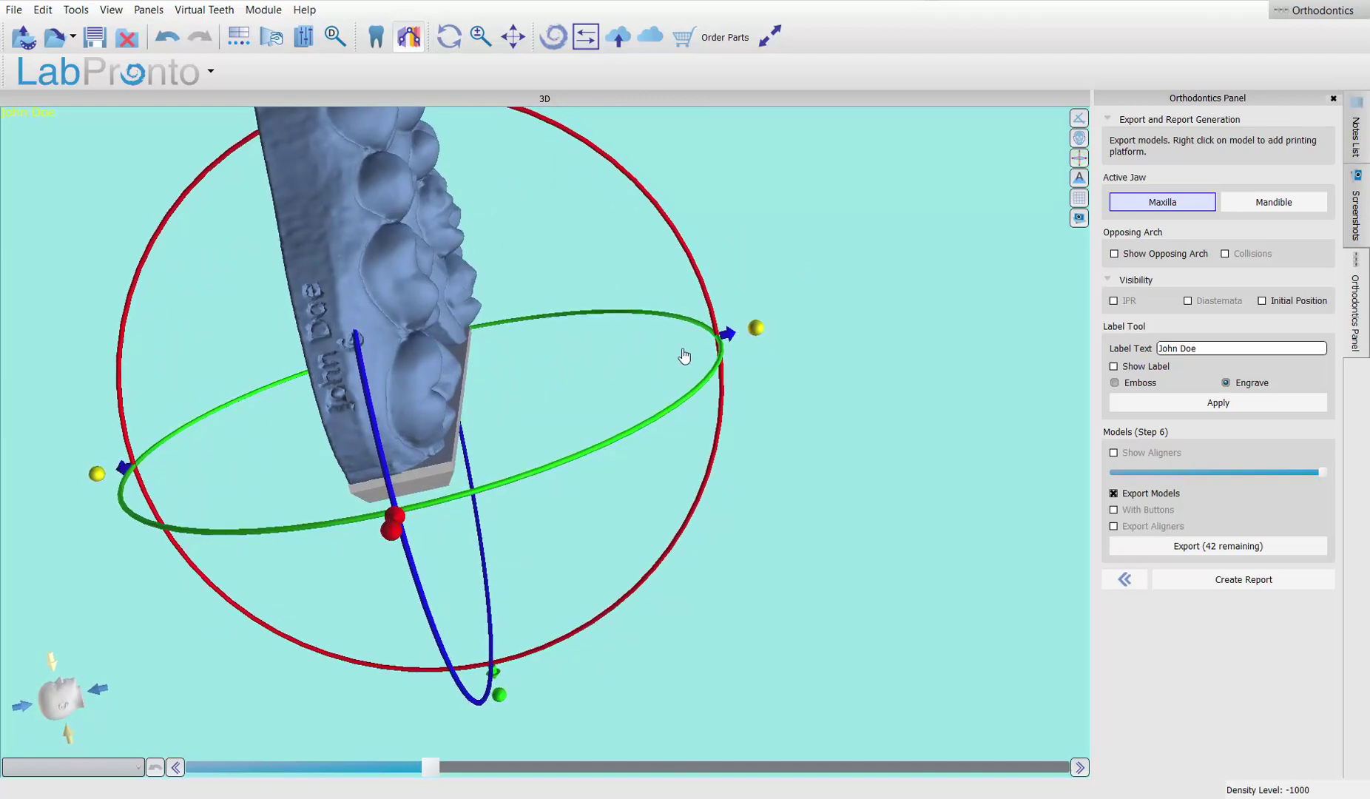
{"action": "left_click_drag", "start_coordinate": [615, 382], "coordinate": [413, 511]}
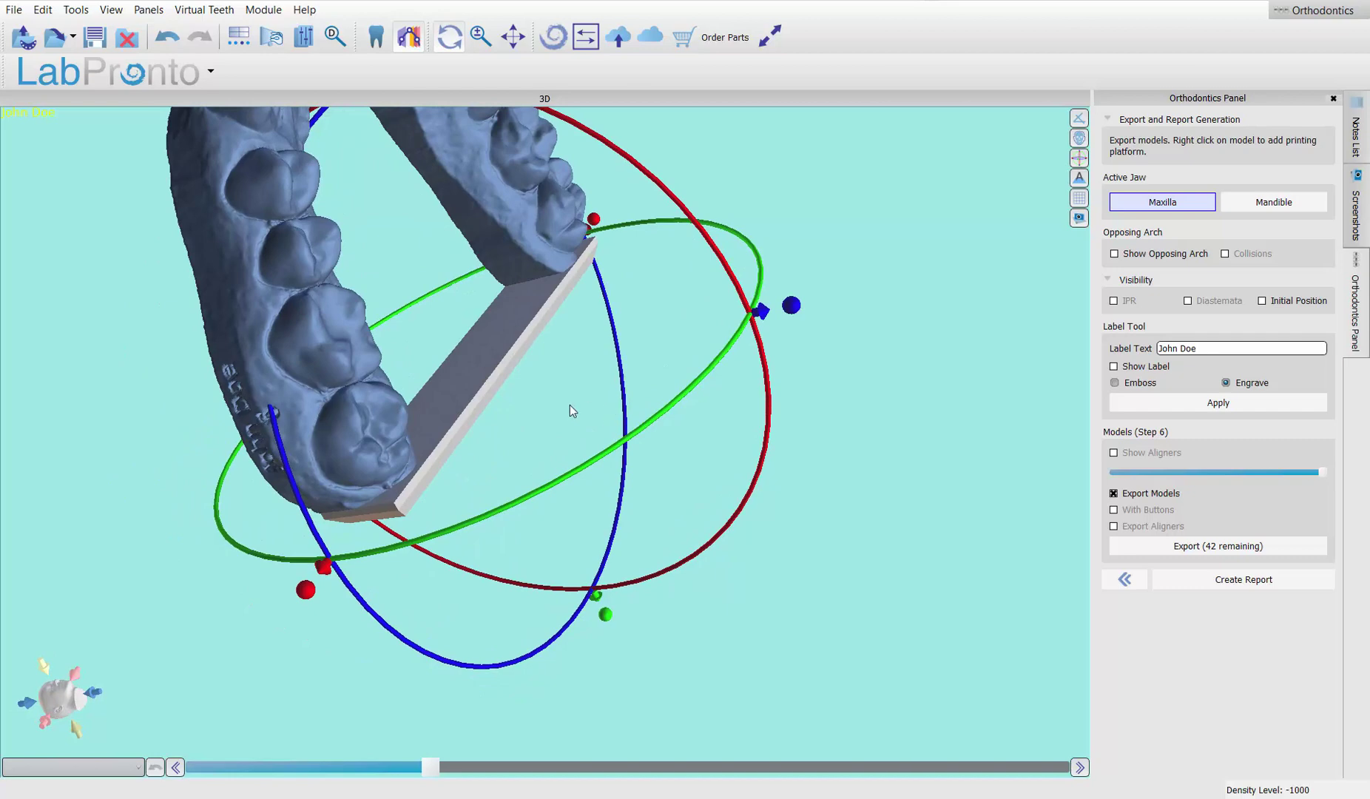
{"action": "left_click_drag", "start_coordinate": [569, 407], "coordinate": [430, 511]}
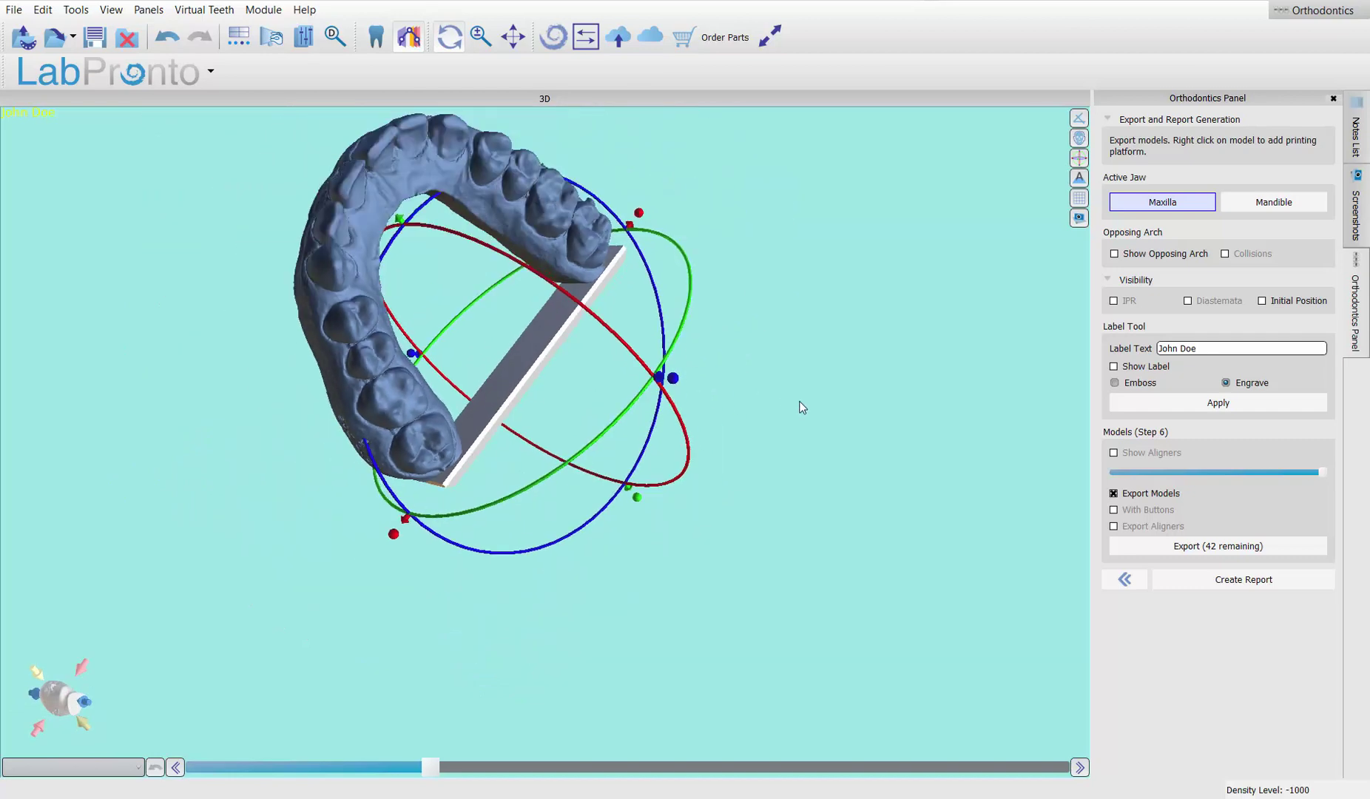
{"action": "left_click_drag", "start_coordinate": [802, 407], "coordinate": [670, 513]}
{"action": "left_click_drag", "start_coordinate": [841, 226], "coordinate": [628, 588]}
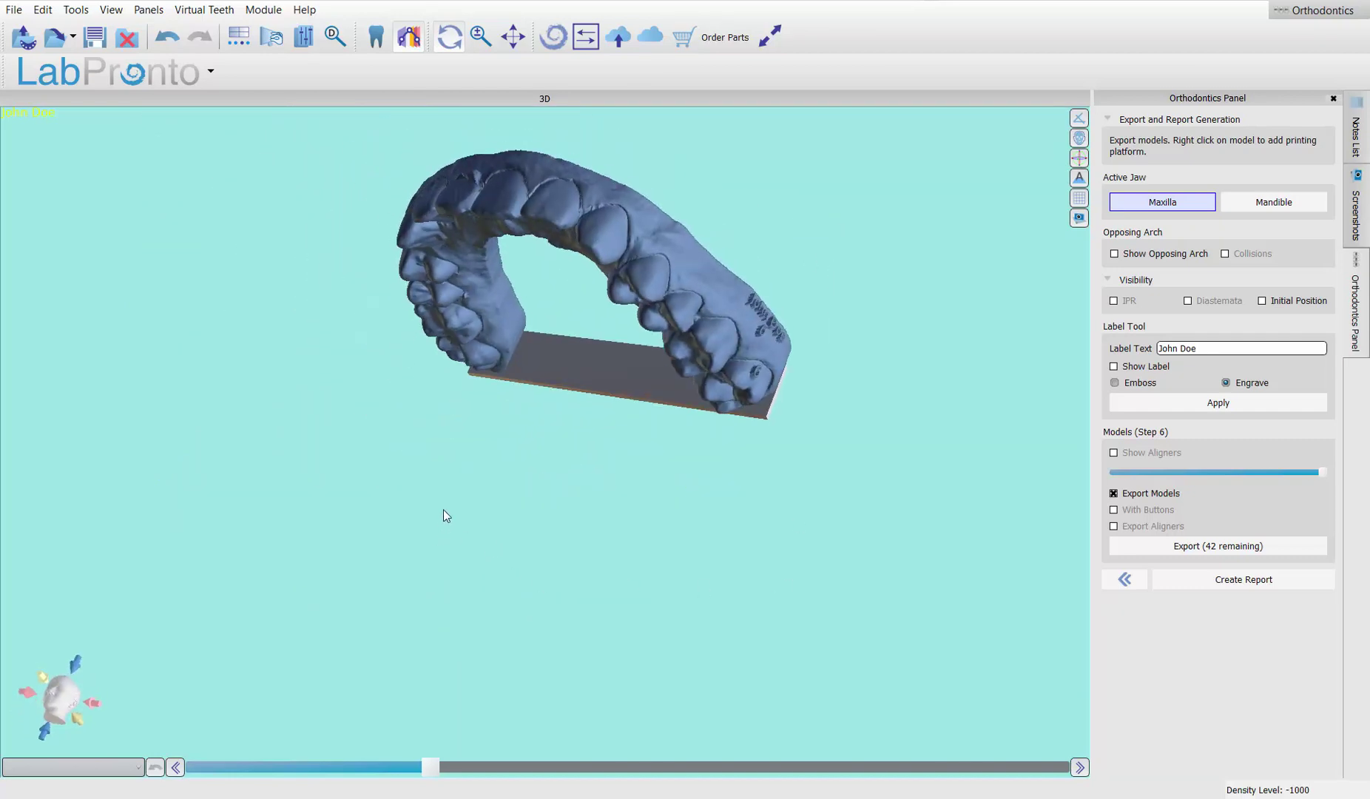
{"action": "left_click_drag", "start_coordinate": [446, 515], "coordinate": [391, 208]}
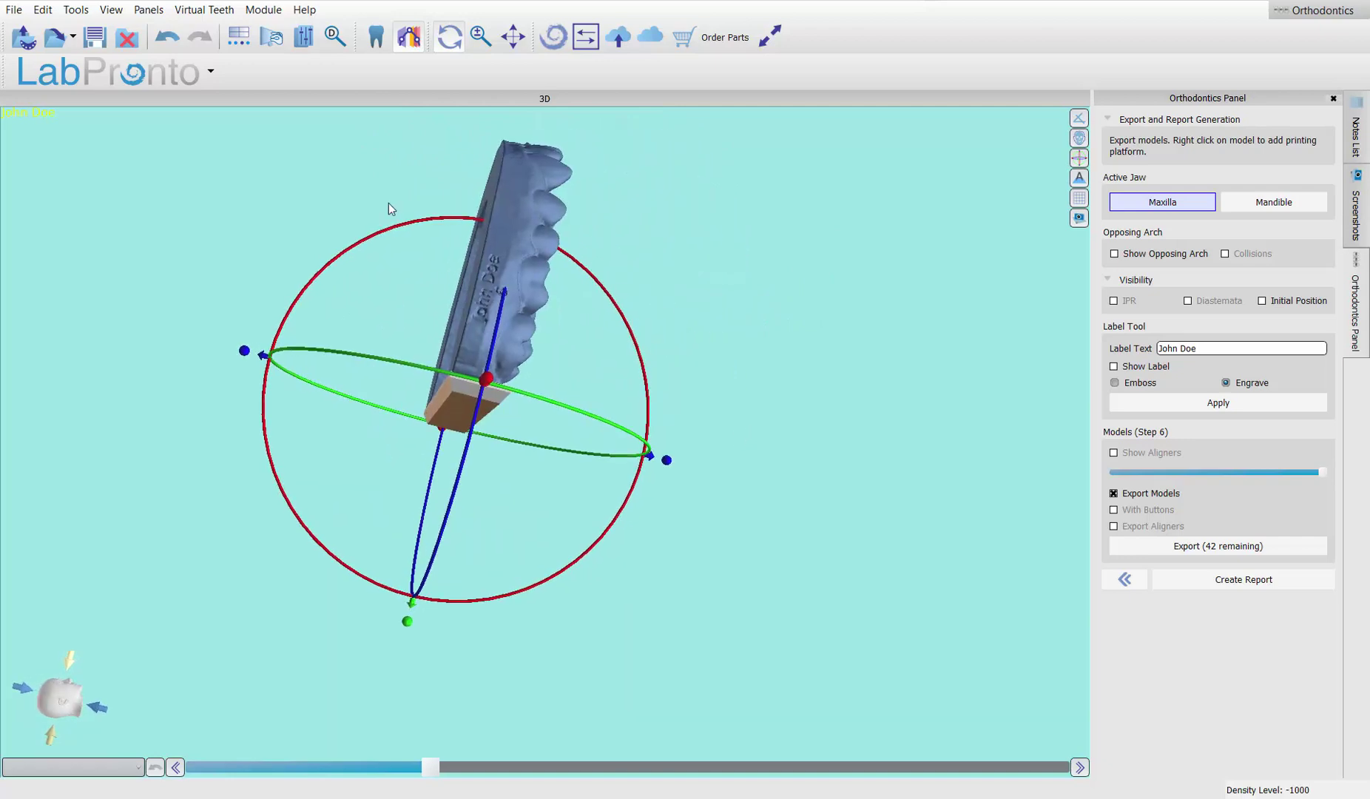
{"action": "left_click_drag", "start_coordinate": [338, 275], "coordinate": [479, 409]}
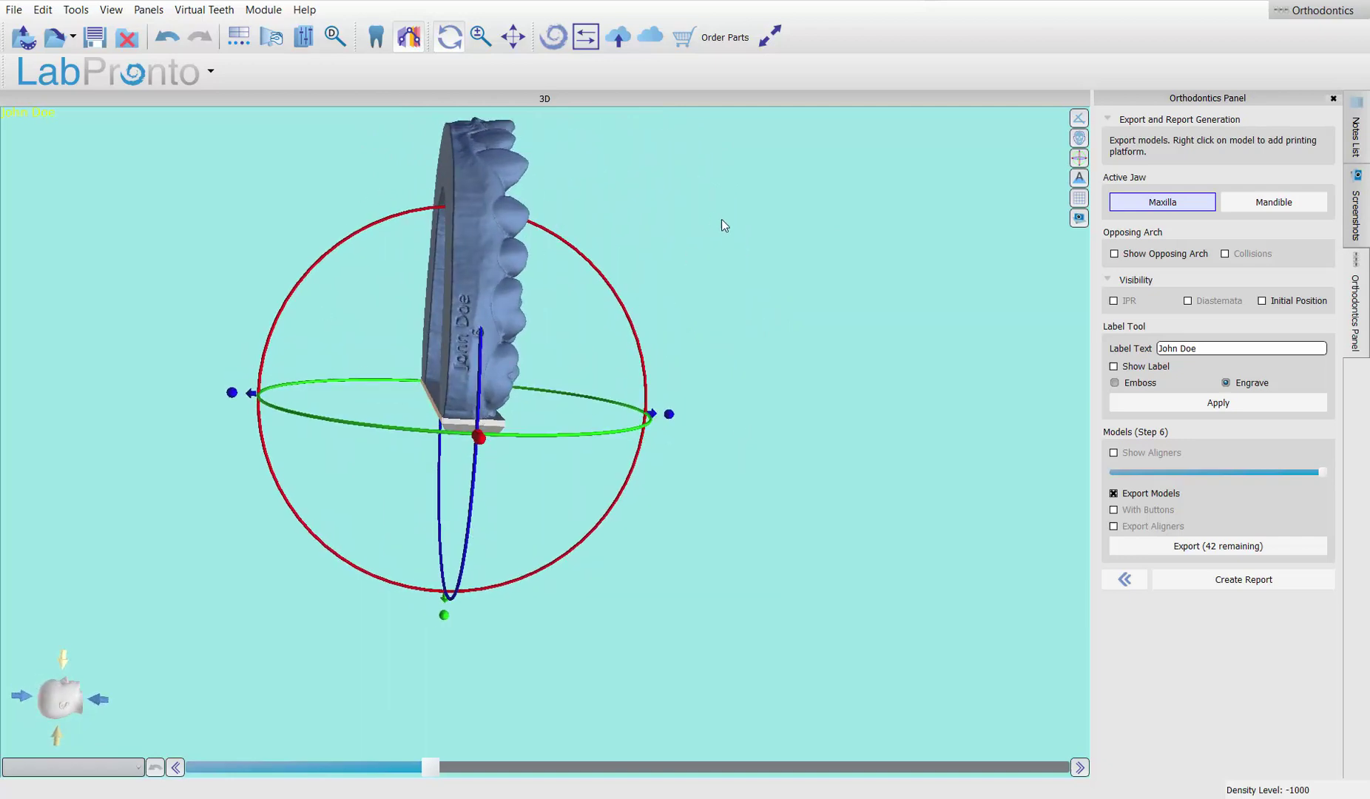
{"action": "left_click_drag", "start_coordinate": [721, 223], "coordinate": [655, 305]}
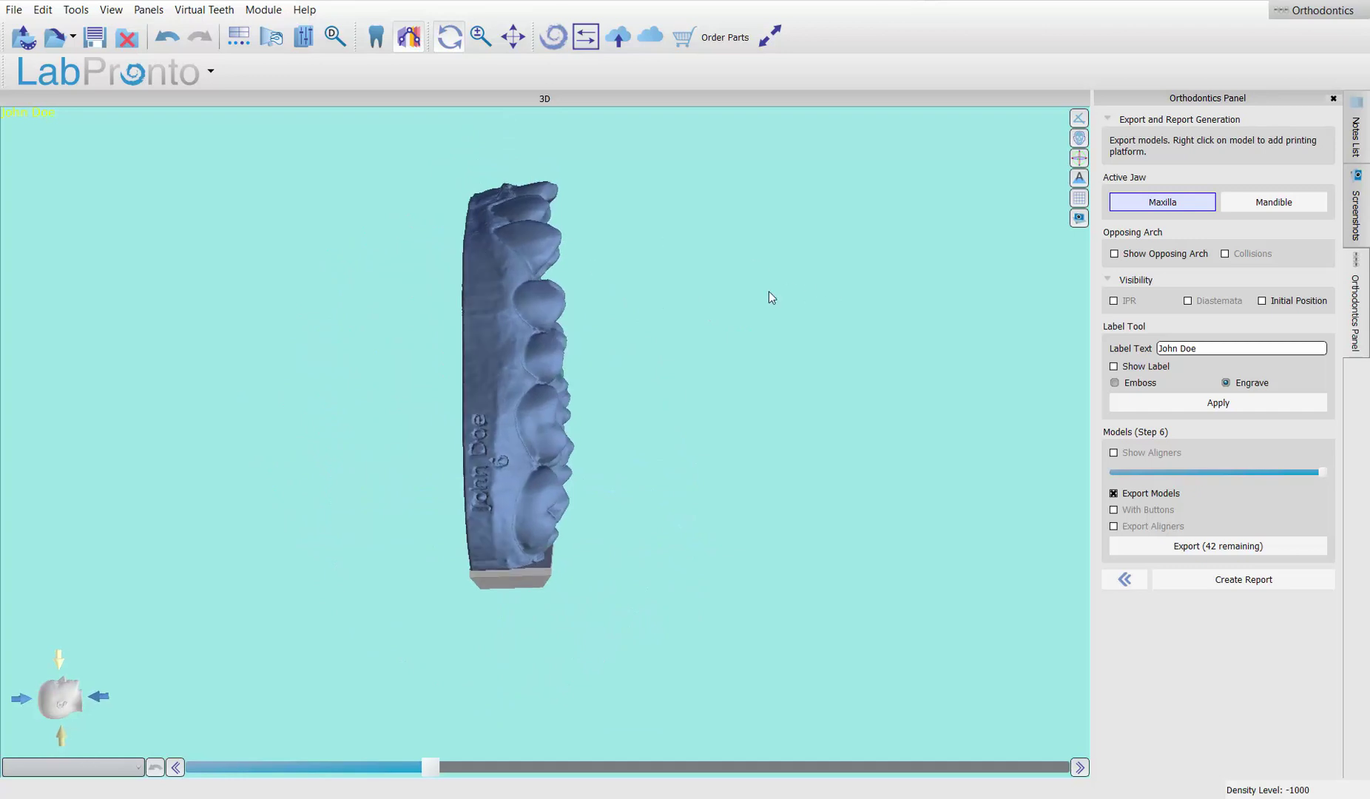
{"action": "left_click_drag", "start_coordinate": [769, 292], "coordinate": [490, 668]}
Re-tilt the jaw model slightly, then move the step slider back to Step 0.
{"action": "left_click", "coordinate": [535, 576]}
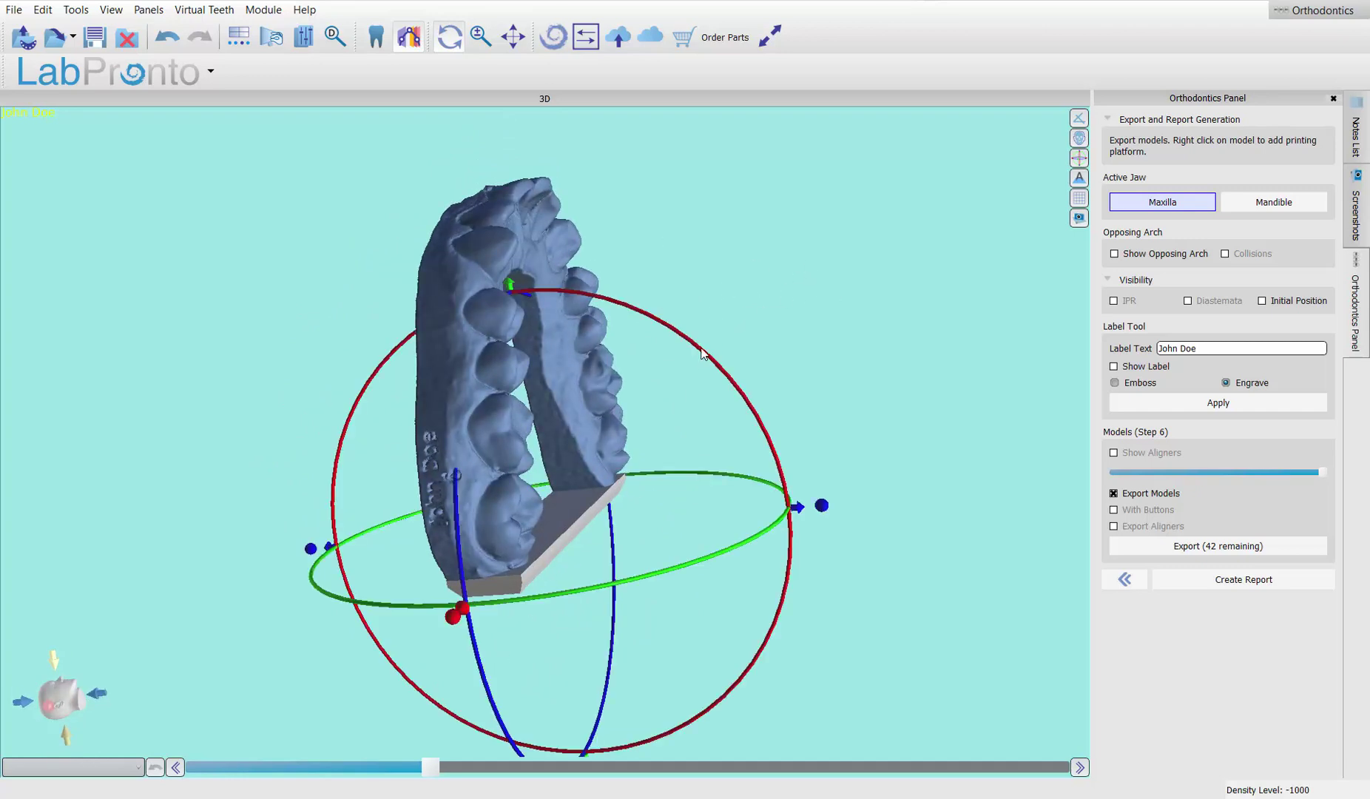
{"action": "left_click_drag", "start_coordinate": [737, 431], "coordinate": [724, 477]}
{"action": "left_click_drag", "start_coordinate": [956, 371], "coordinate": [722, 392]}
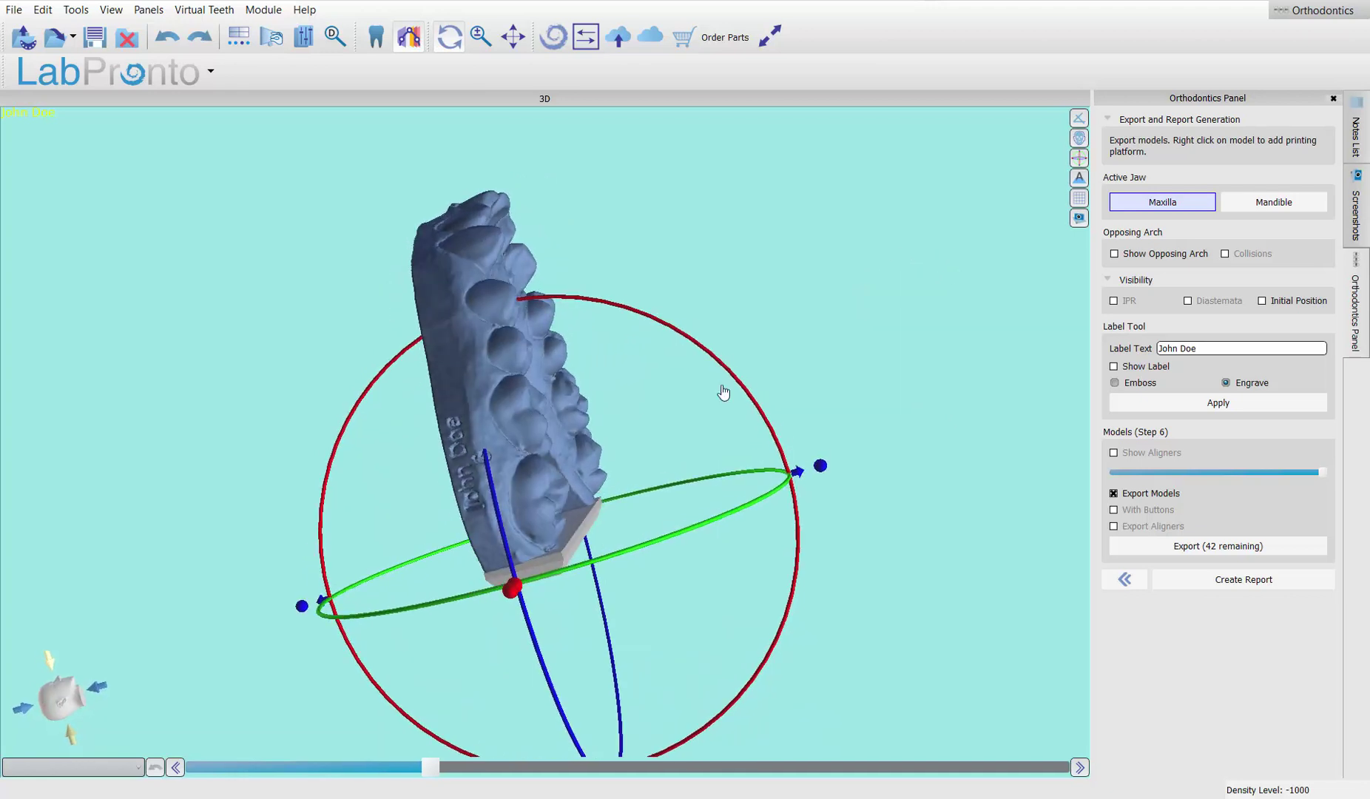
{"action": "left_click", "coordinate": [516, 438]}
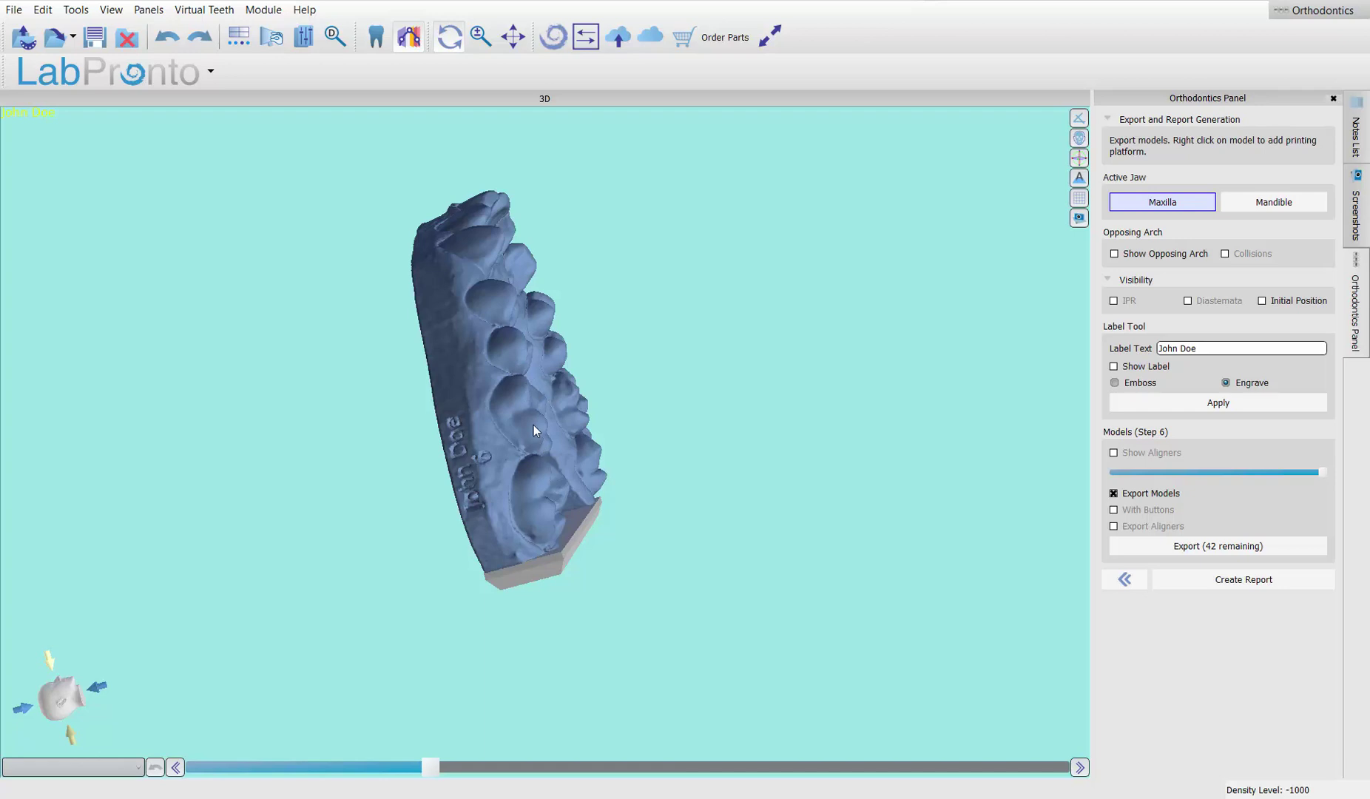
{"action": "left_click_drag", "start_coordinate": [641, 336], "coordinate": [755, 313]}
{"action": "left_click_drag", "start_coordinate": [764, 375], "coordinate": [730, 367]}
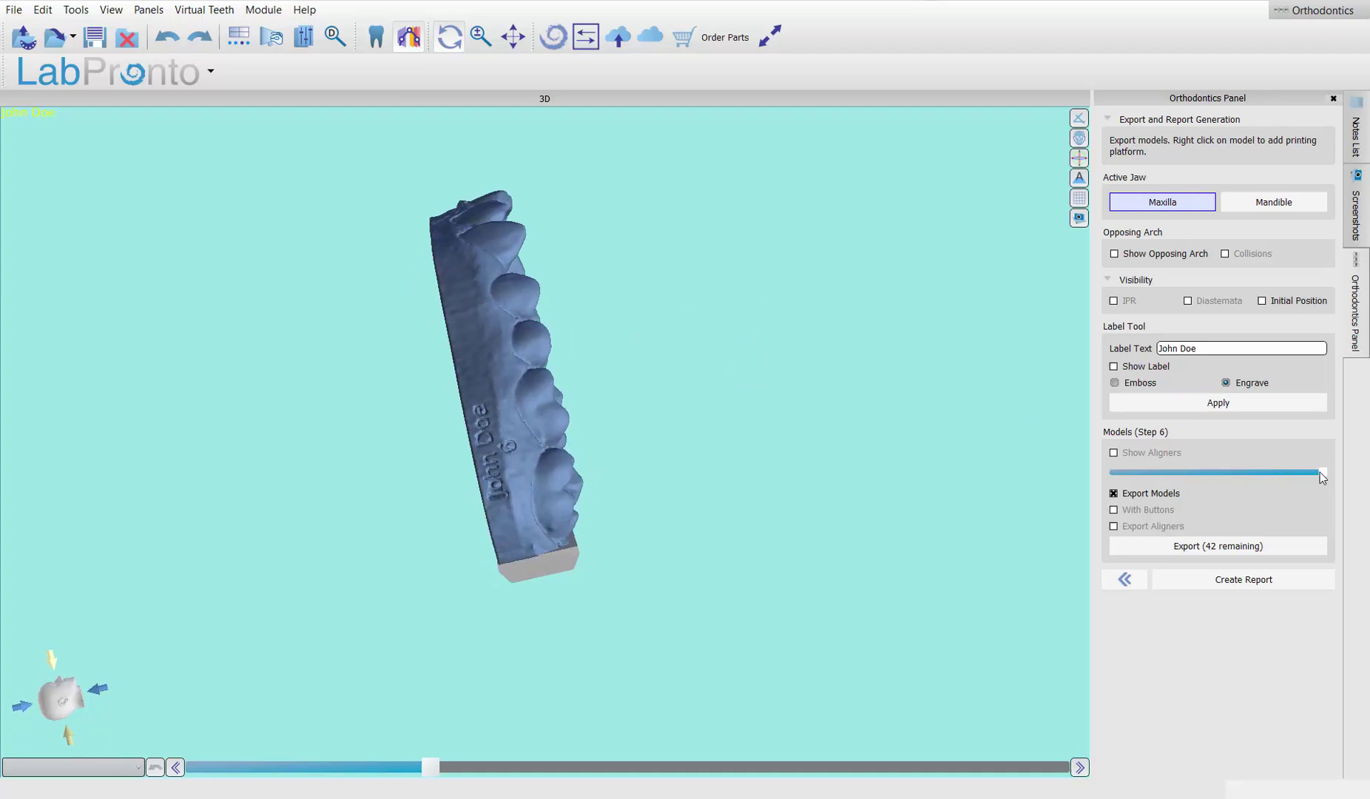
{"action": "left_click_drag", "start_coordinate": [1319, 472], "coordinate": [1071, 493]}
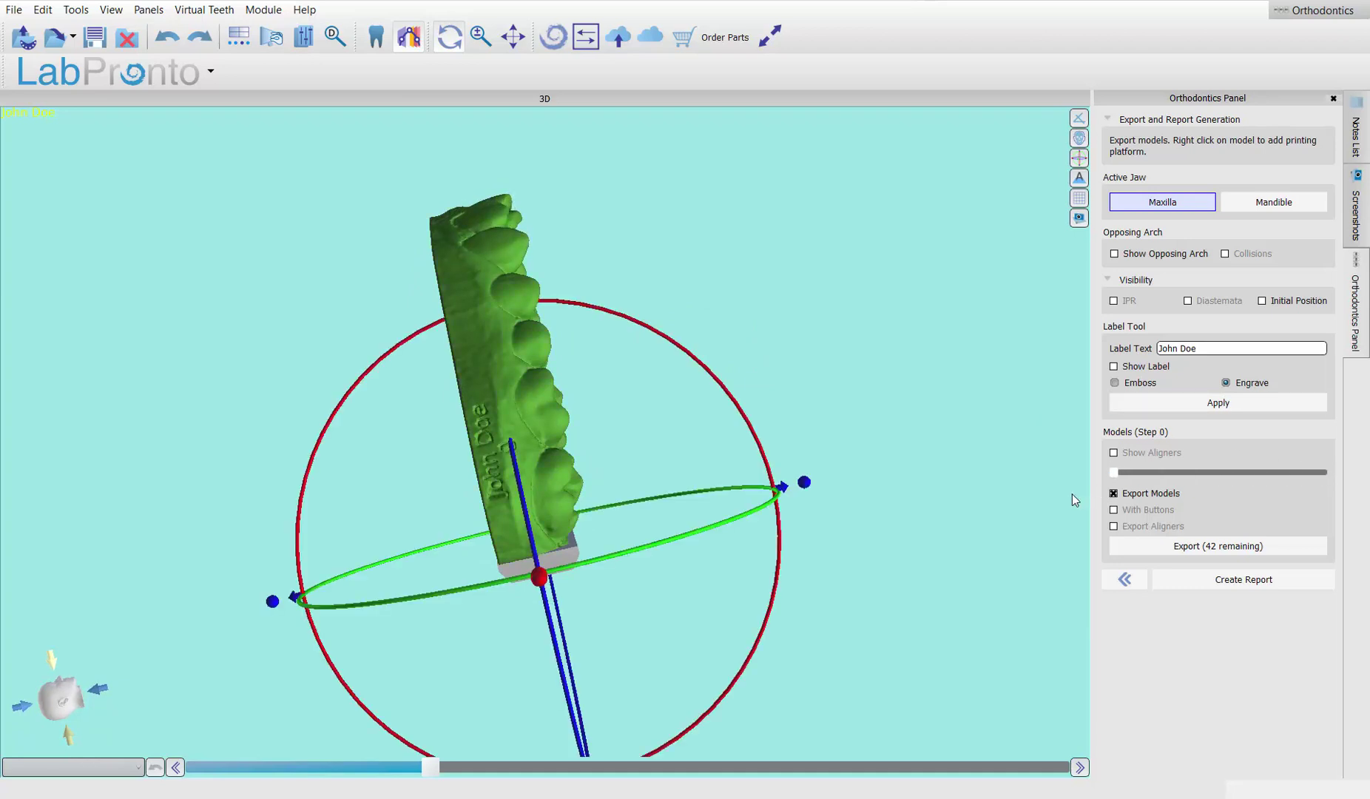
Orbit around the Step 0 model to inspect its engraved side.
{"action": "left_click_drag", "start_coordinate": [939, 474], "coordinate": [578, 210]}
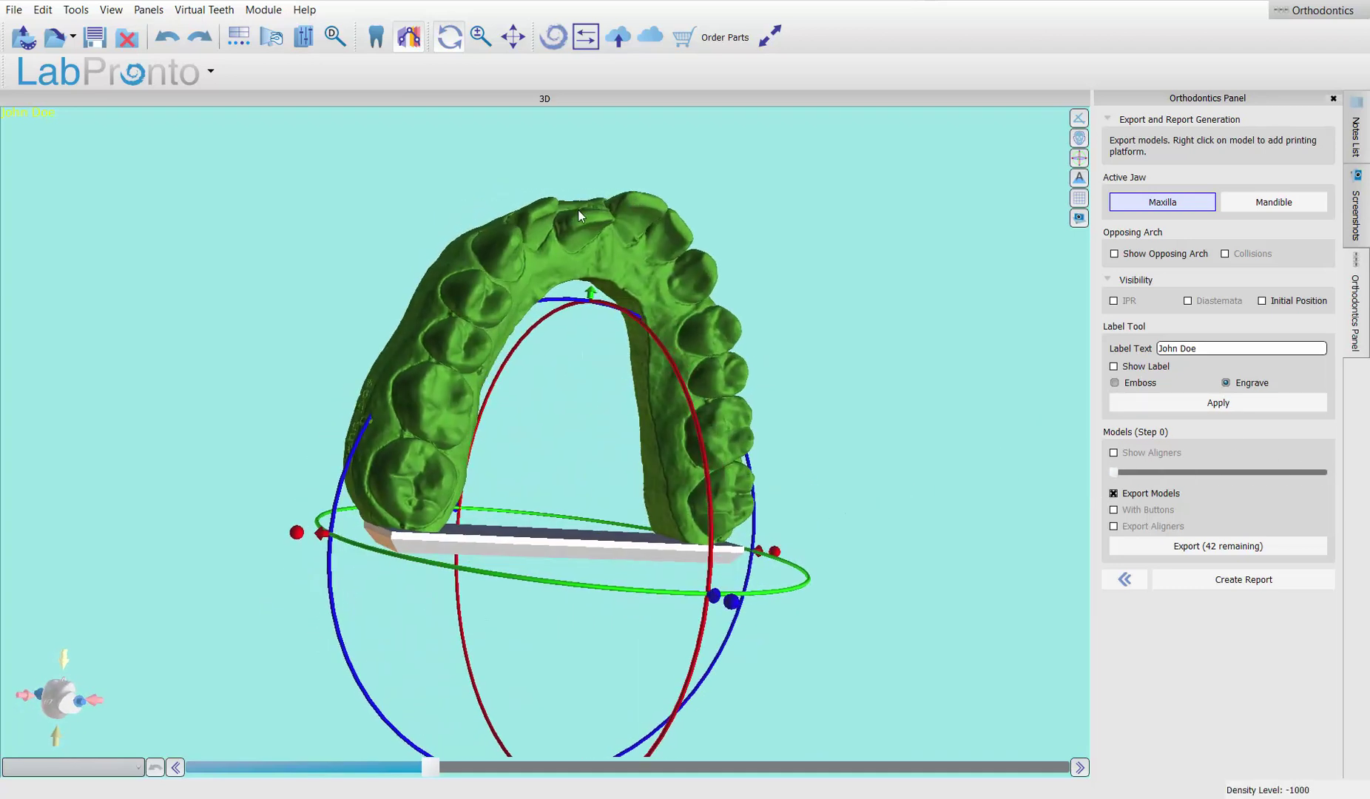
{"action": "left_click_drag", "start_coordinate": [924, 352], "coordinate": [696, 525]}
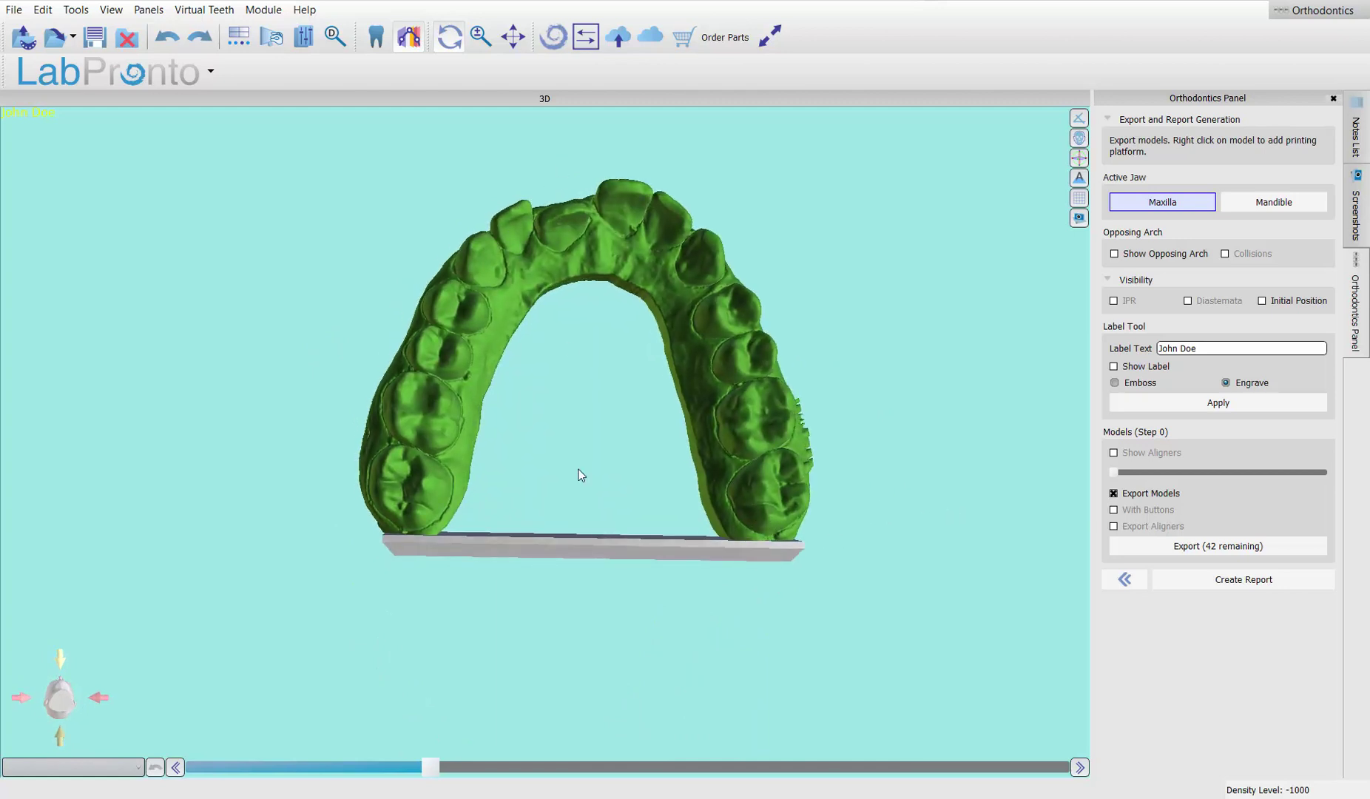
{"action": "left_click_drag", "start_coordinate": [211, 575], "coordinate": [560, 551]}
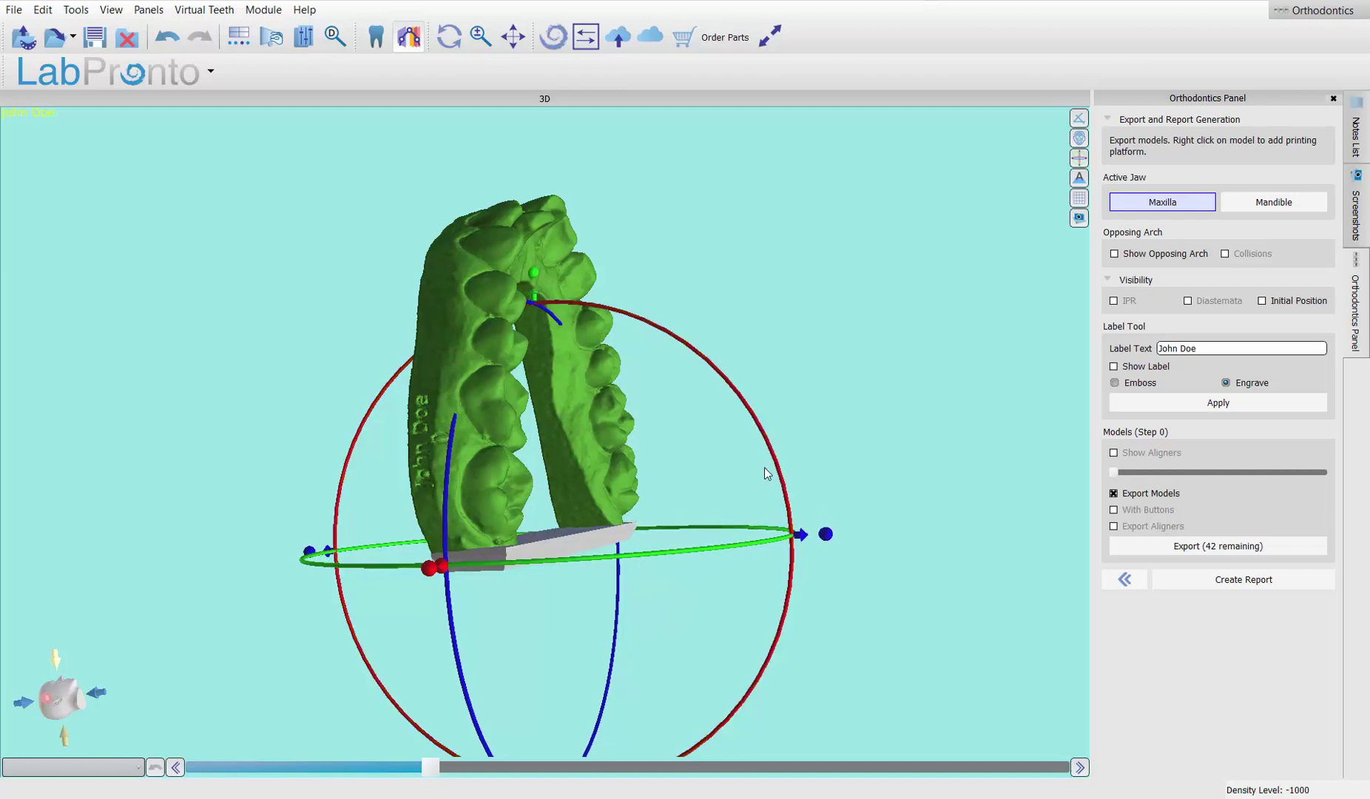
{"action": "left_click_drag", "start_coordinate": [770, 474], "coordinate": [682, 420]}
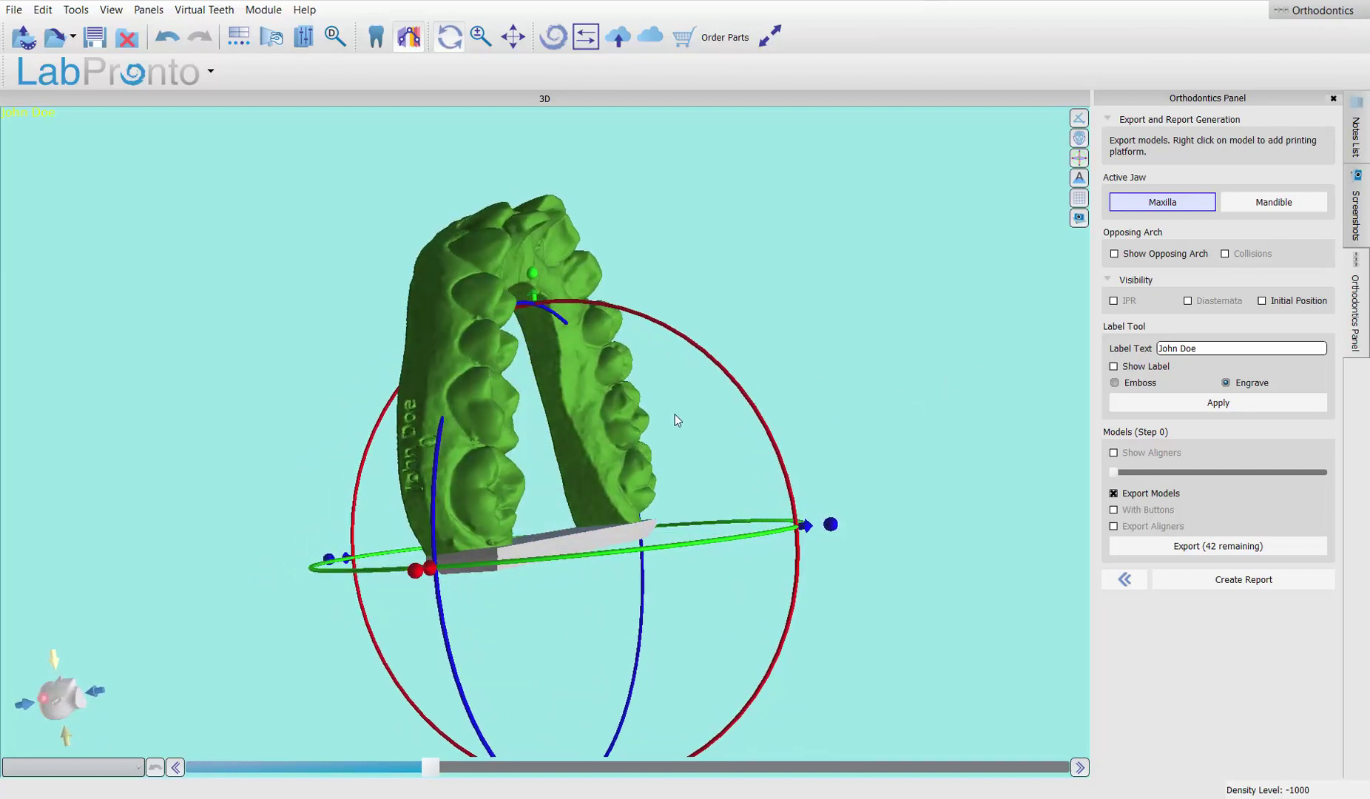
{"action": "left_click_drag", "start_coordinate": [674, 414], "coordinate": [775, 393]}
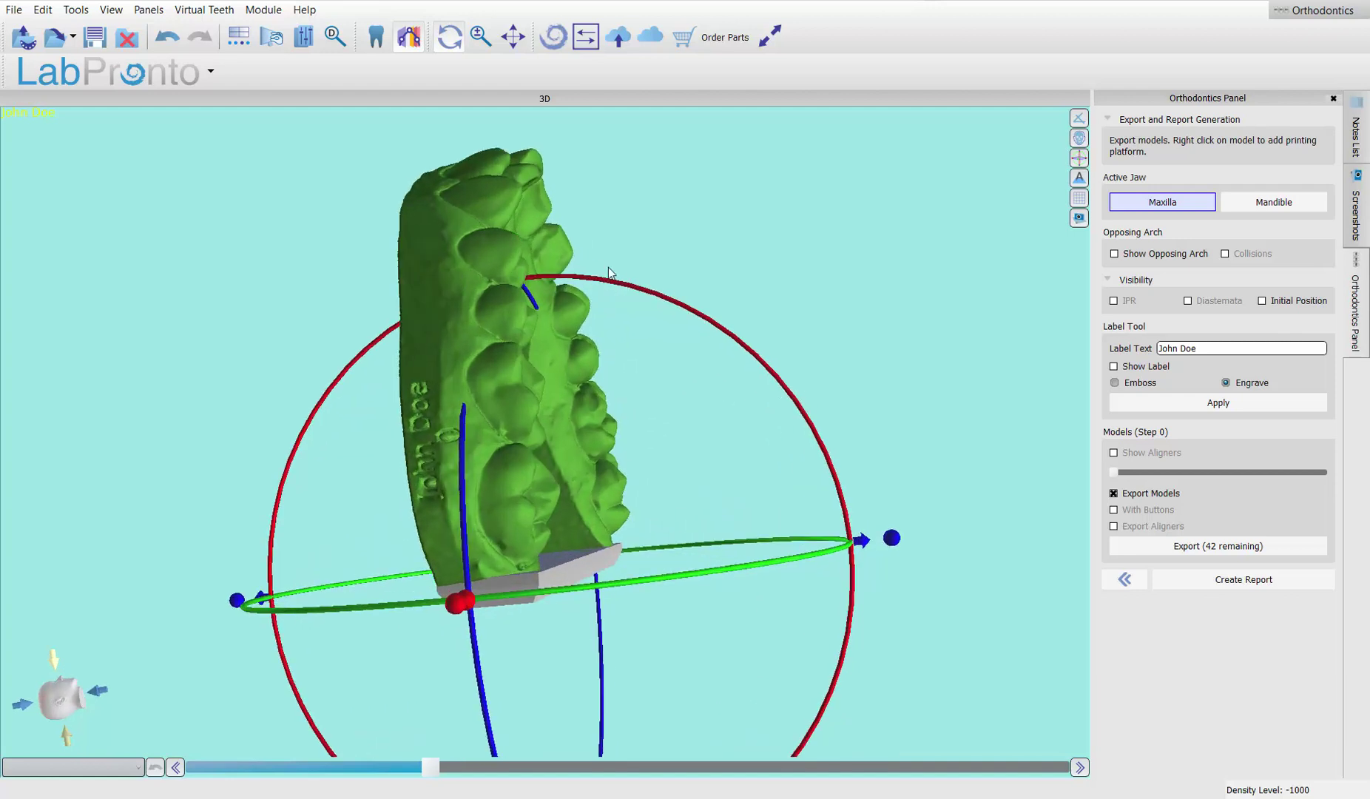
{"action": "left_click_drag", "start_coordinate": [633, 294], "coordinate": [642, 306]}
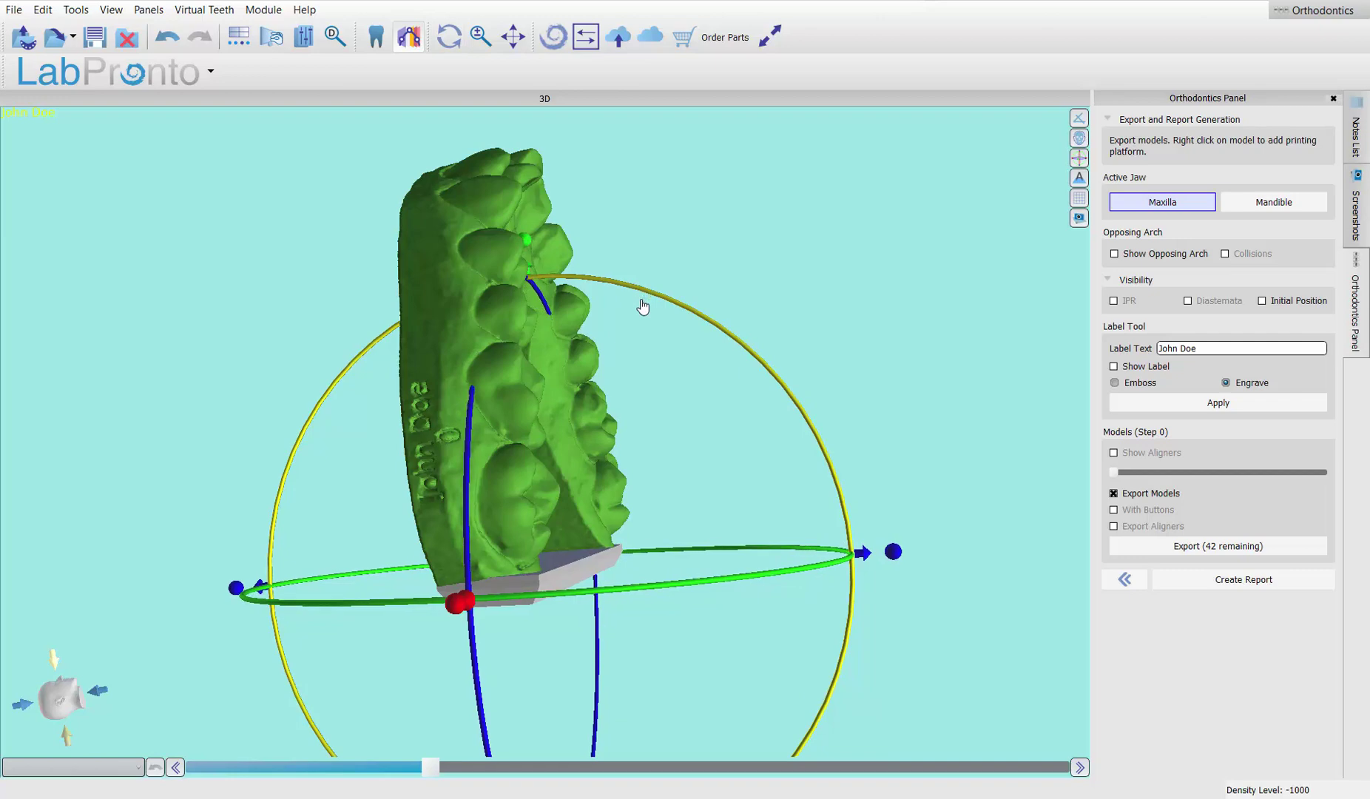
{"action": "left_click_drag", "start_coordinate": [716, 266], "coordinate": [904, 287]}
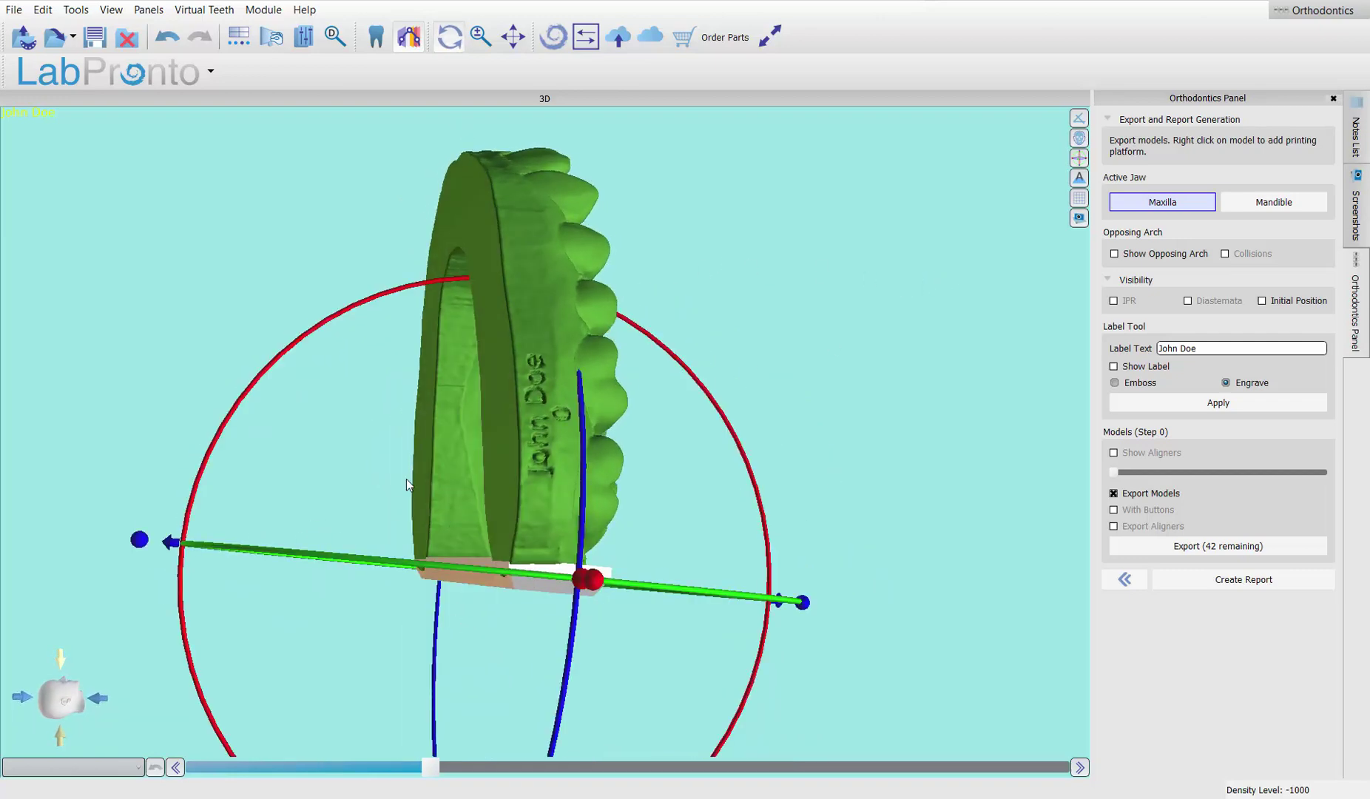
{"action": "left_click_drag", "start_coordinate": [406, 478], "coordinate": [485, 585]}
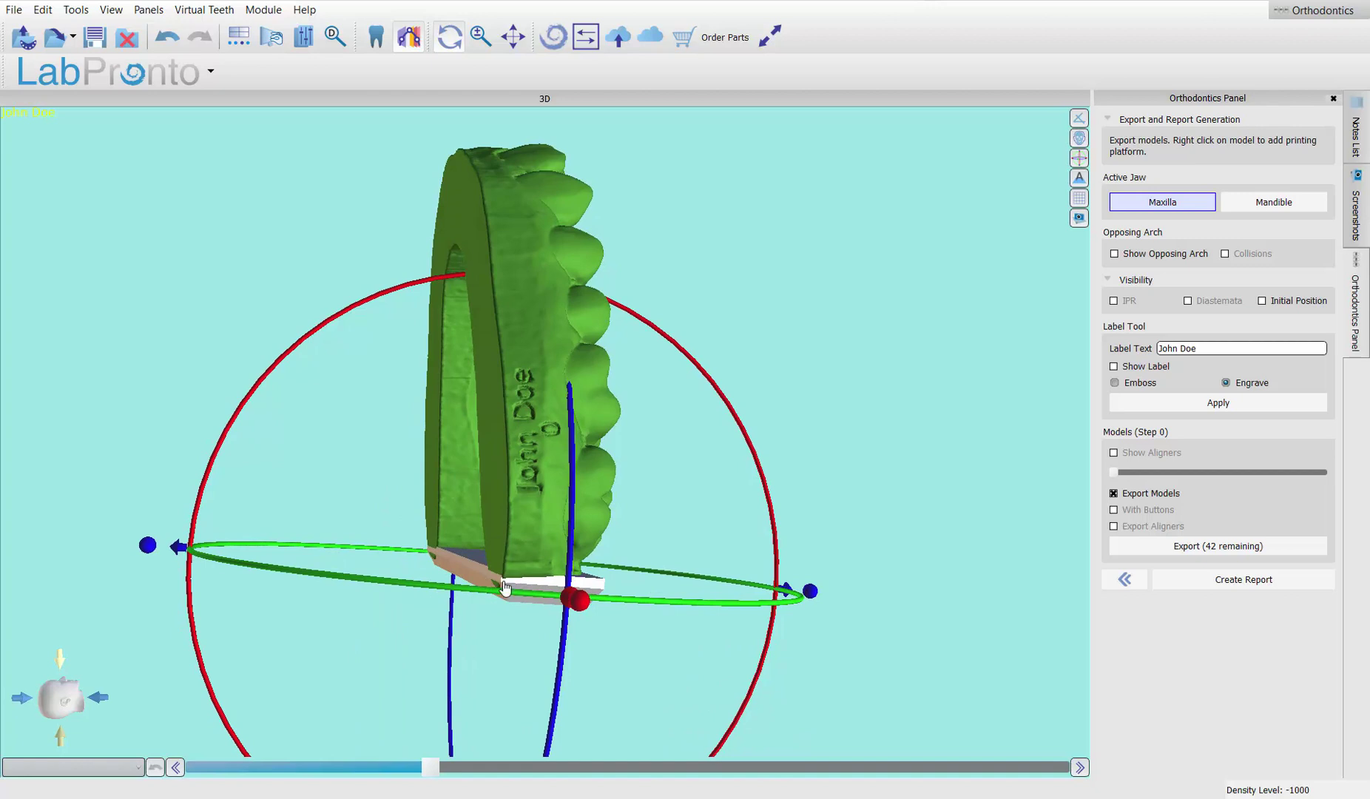
Toggle the rotation handles and orbit to a tilted front view of the arch.
{"action": "left_click", "coordinate": [145, 546]}
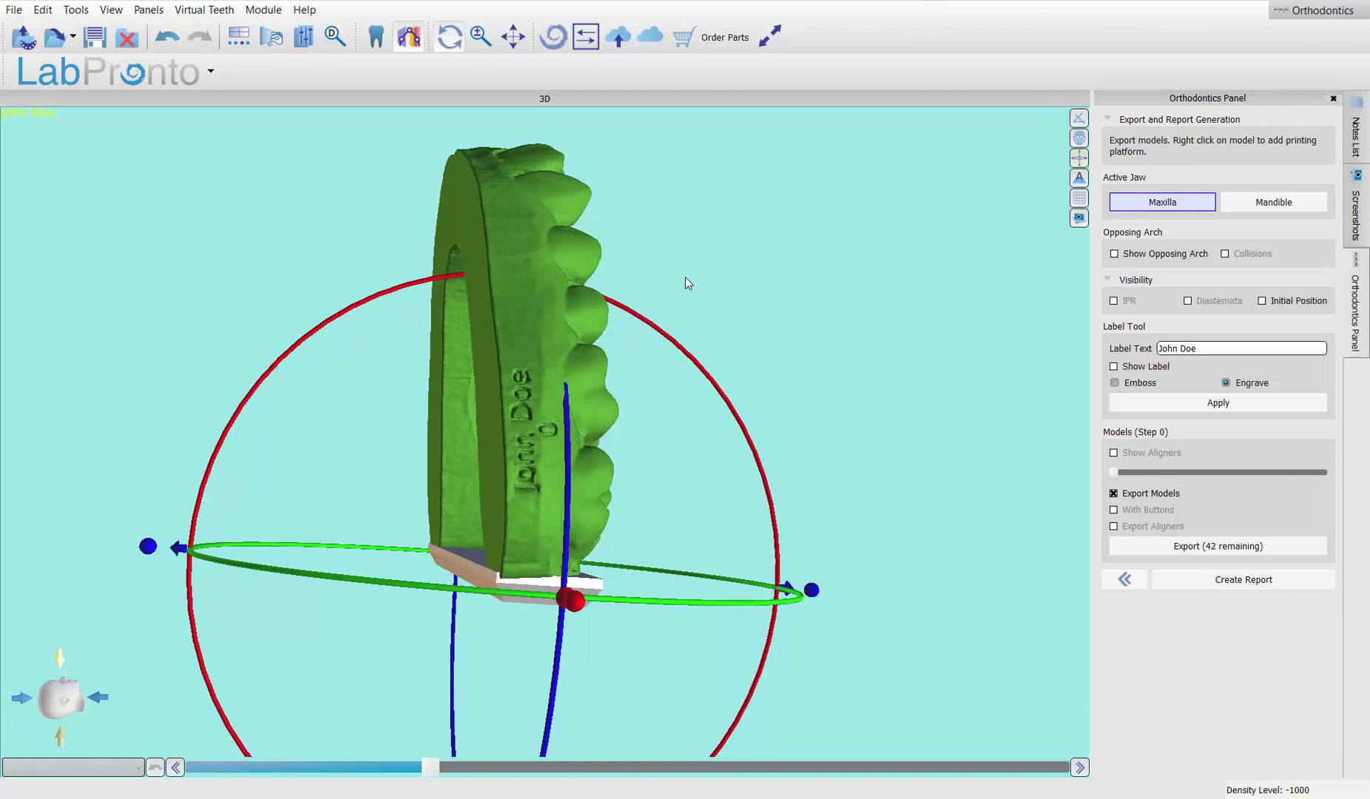
{"action": "left_click_drag", "start_coordinate": [660, 250], "coordinate": [636, 291]}
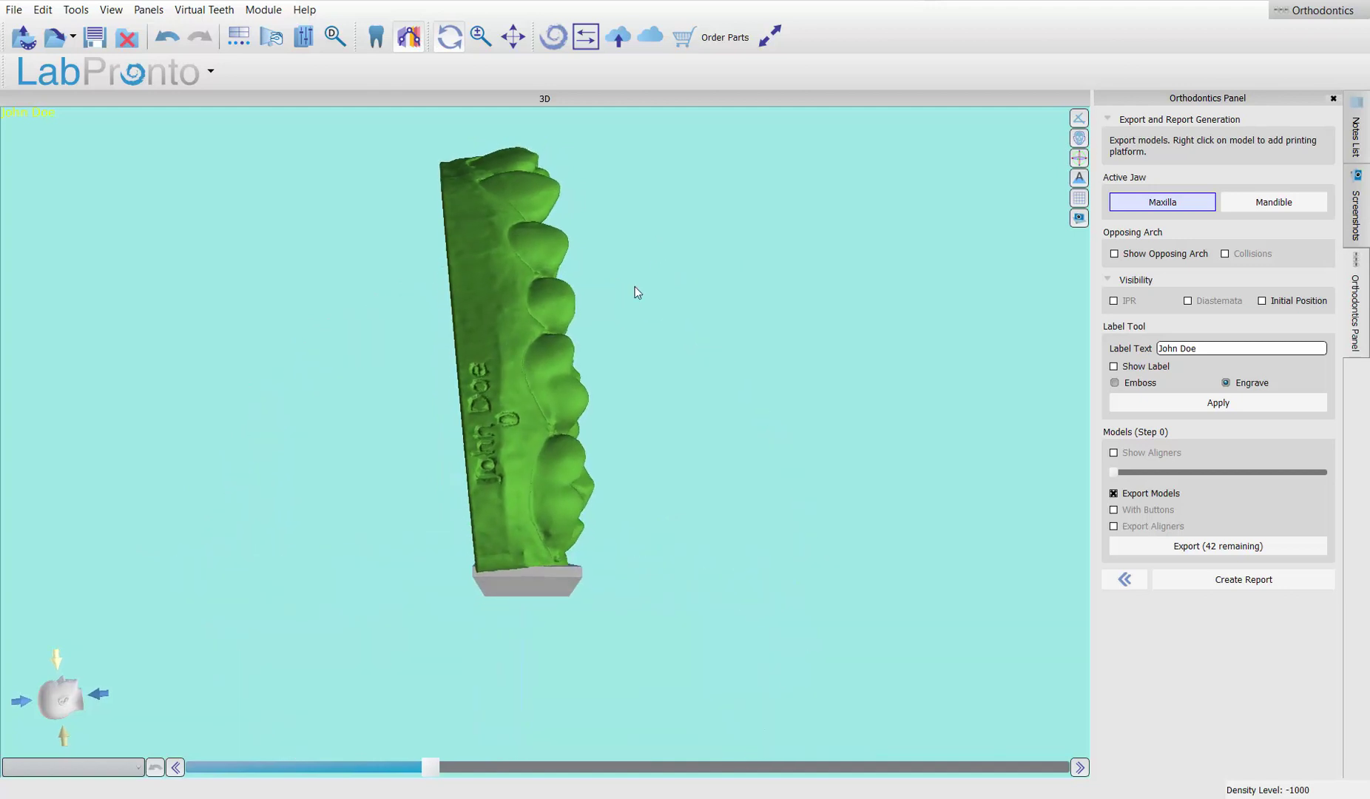
{"action": "left_click", "coordinate": [474, 577]}
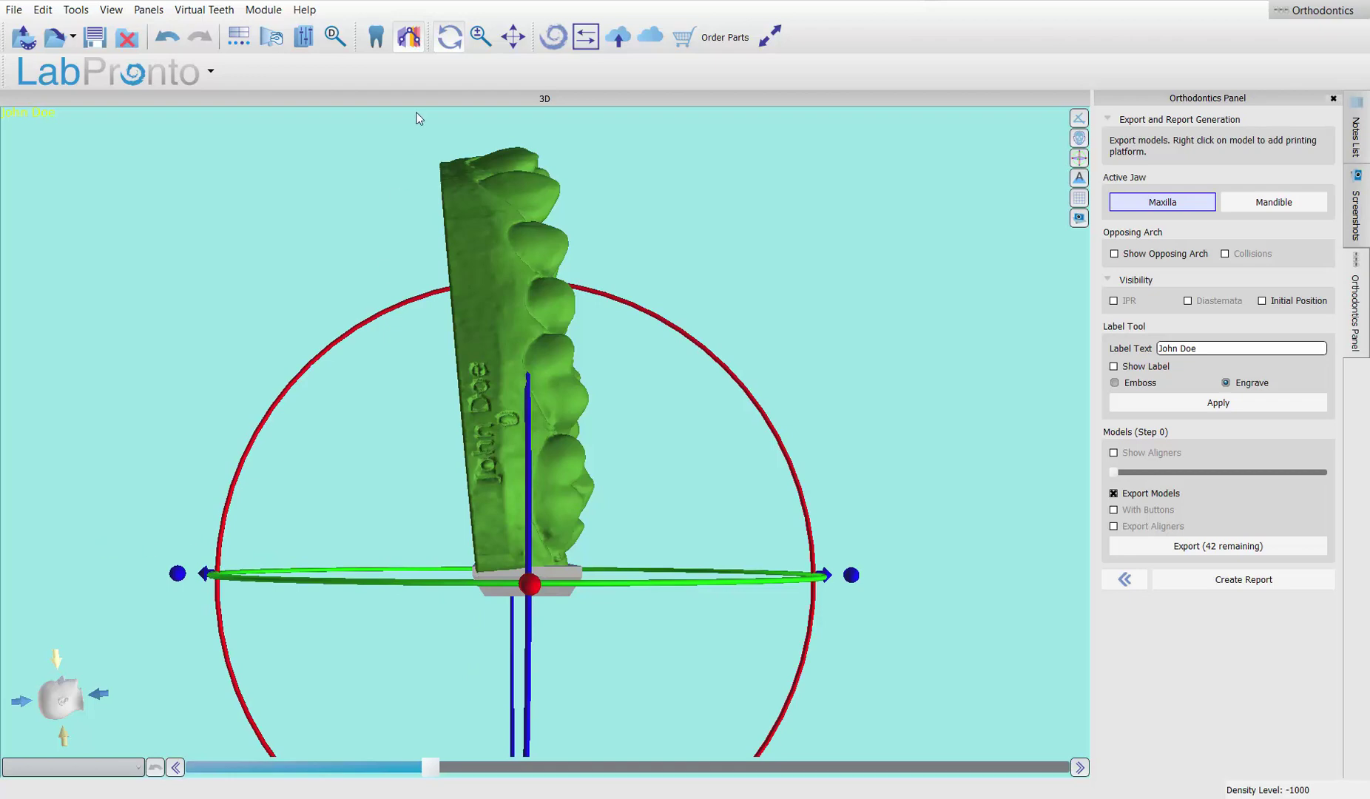
{"action": "left_click", "coordinate": [437, 168]}
{"action": "left_click_drag", "start_coordinate": [373, 332], "coordinate": [660, 465]}
{"action": "left_click", "coordinate": [588, 630]}
{"action": "left_click_drag", "start_coordinate": [897, 421], "coordinate": [575, 392]}
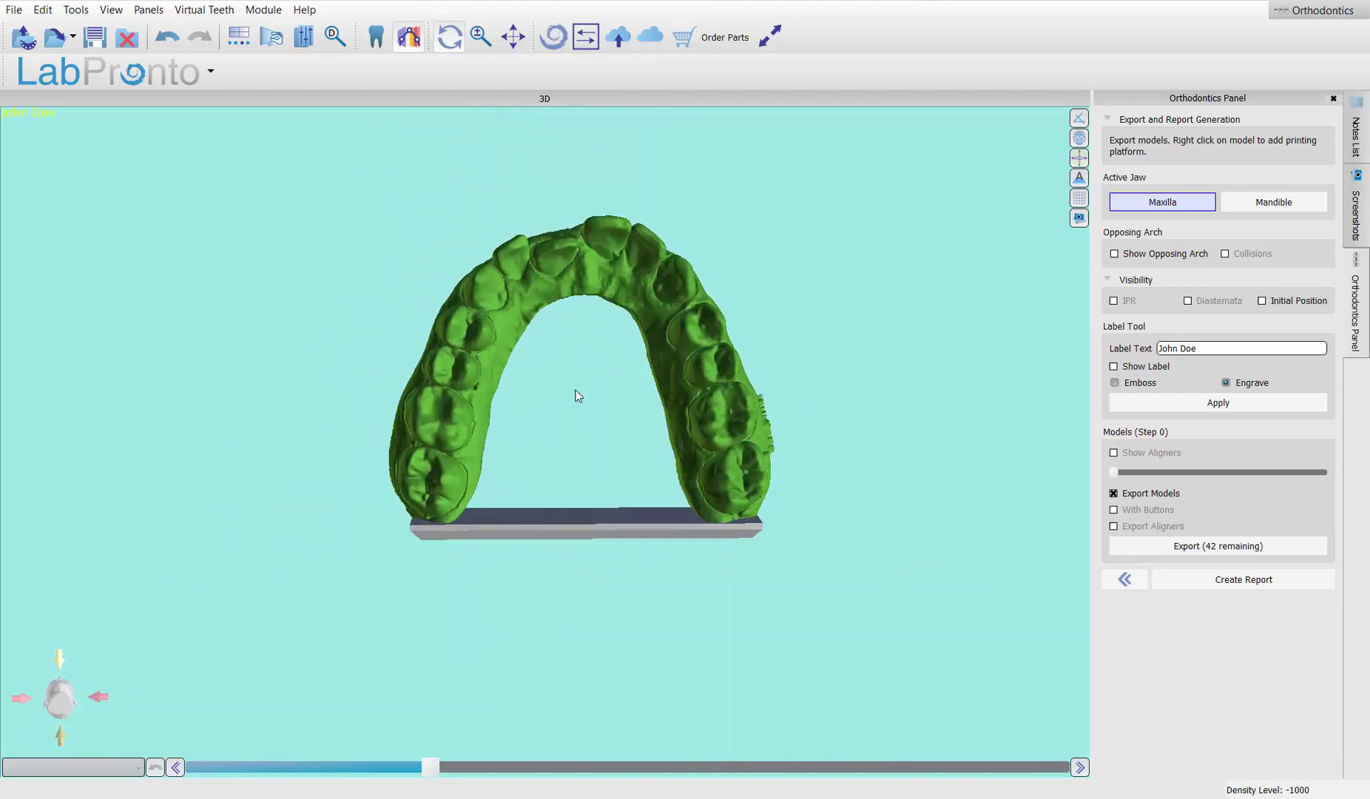
Export the models into a new folder 'HoolowModel' created inside TEst.
{"action": "left_click", "coordinate": [1193, 549]}
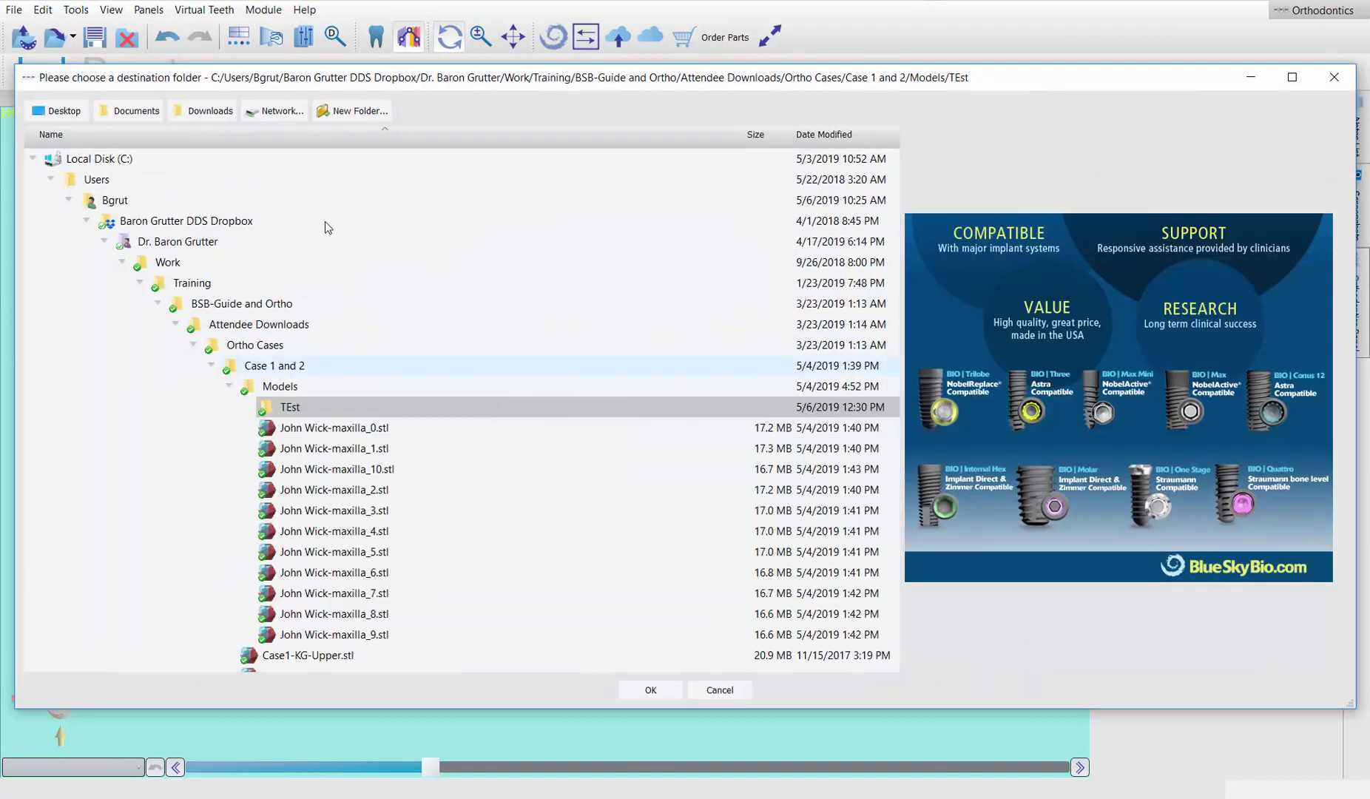
{"action": "left_click", "coordinate": [353, 111]}
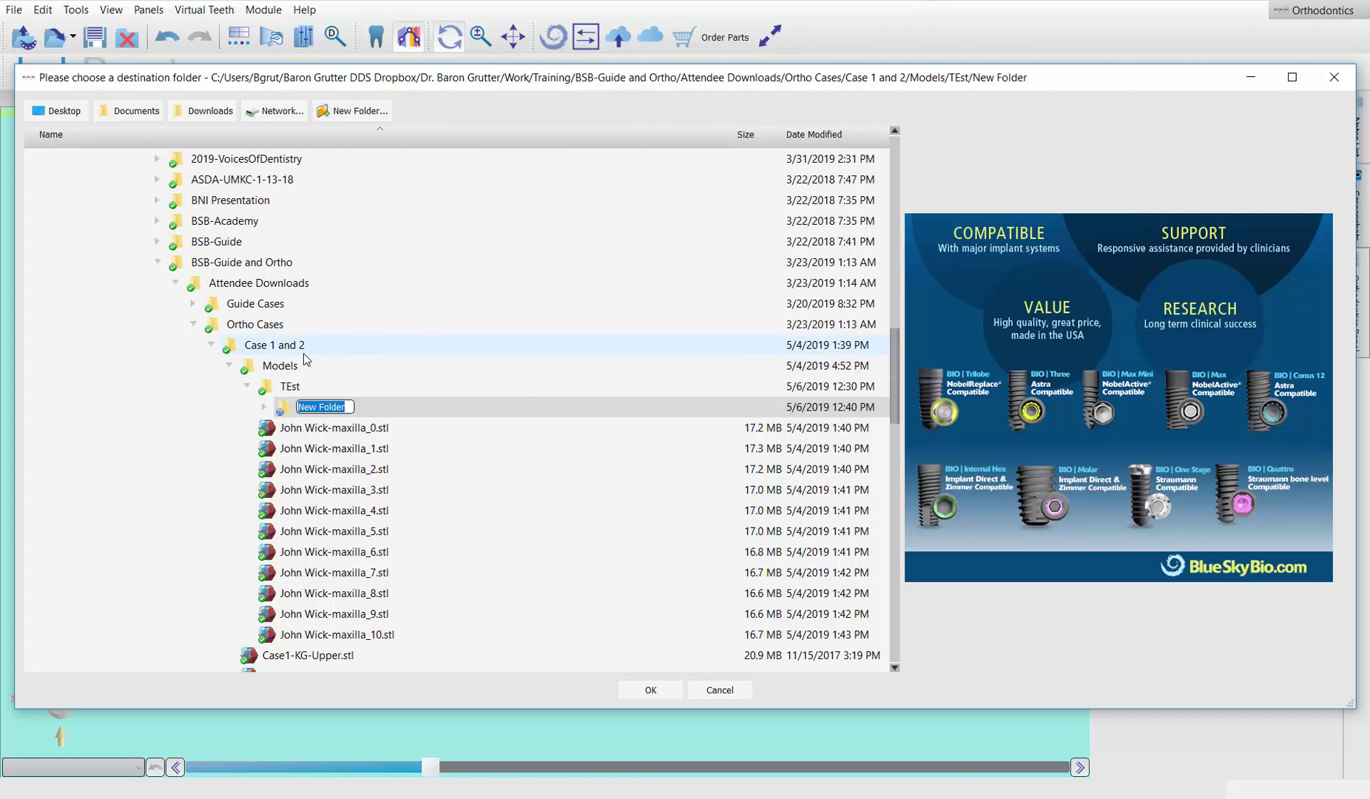
{"action": "type", "text": "Ho"}
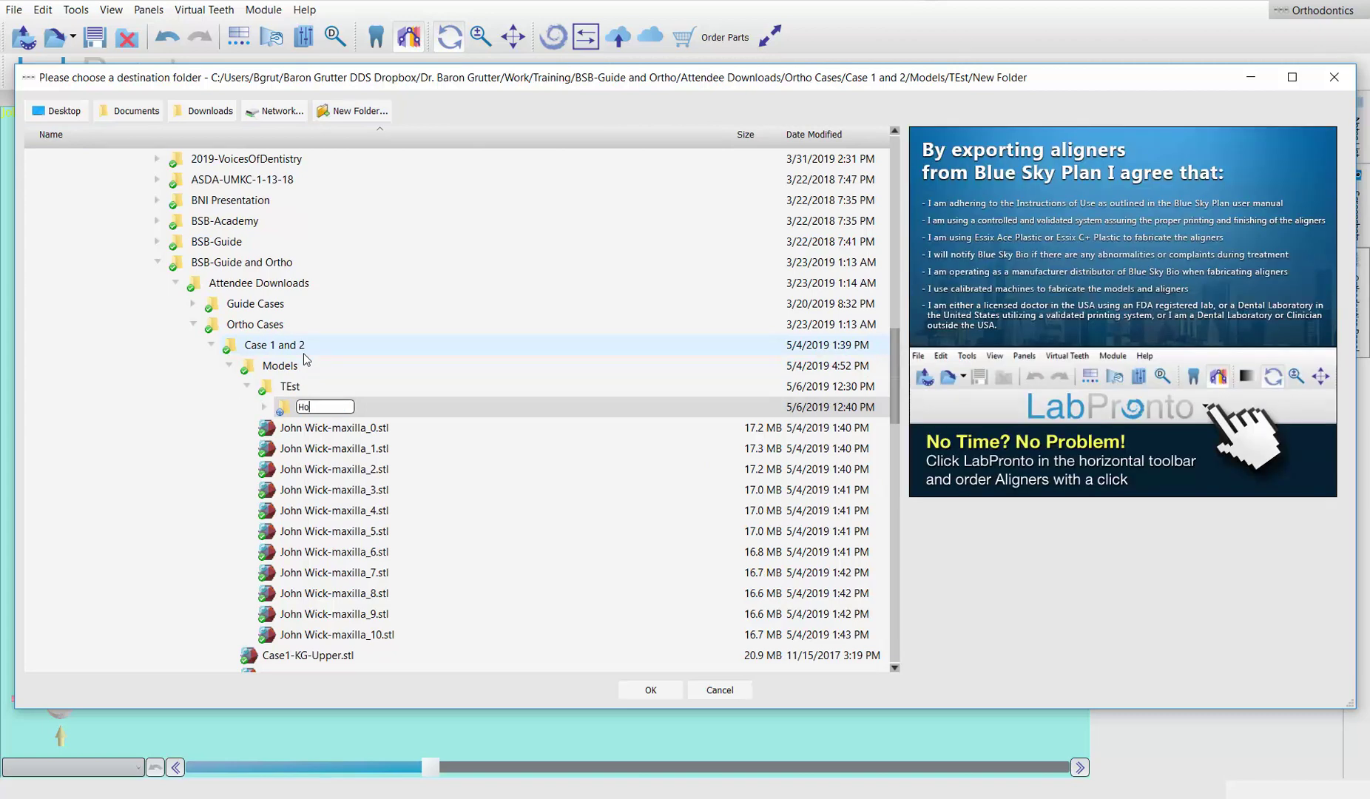
{"action": "type", "text": "olowModels"}
{"action": "key", "text": "Return"}
{"action": "key", "text": "Return"}
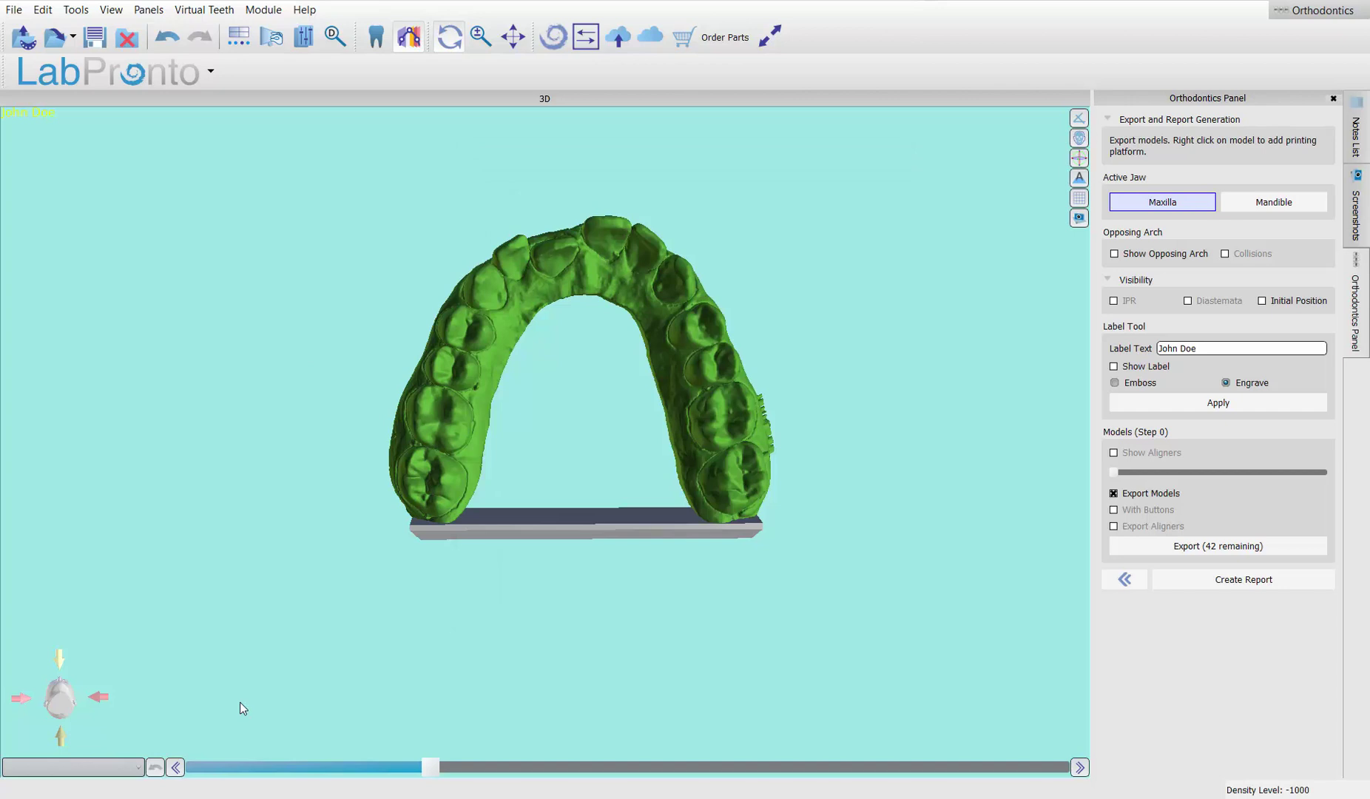
Search 'ray' from the Start menu and launch RayWare.
{"action": "key", "text": "super"}
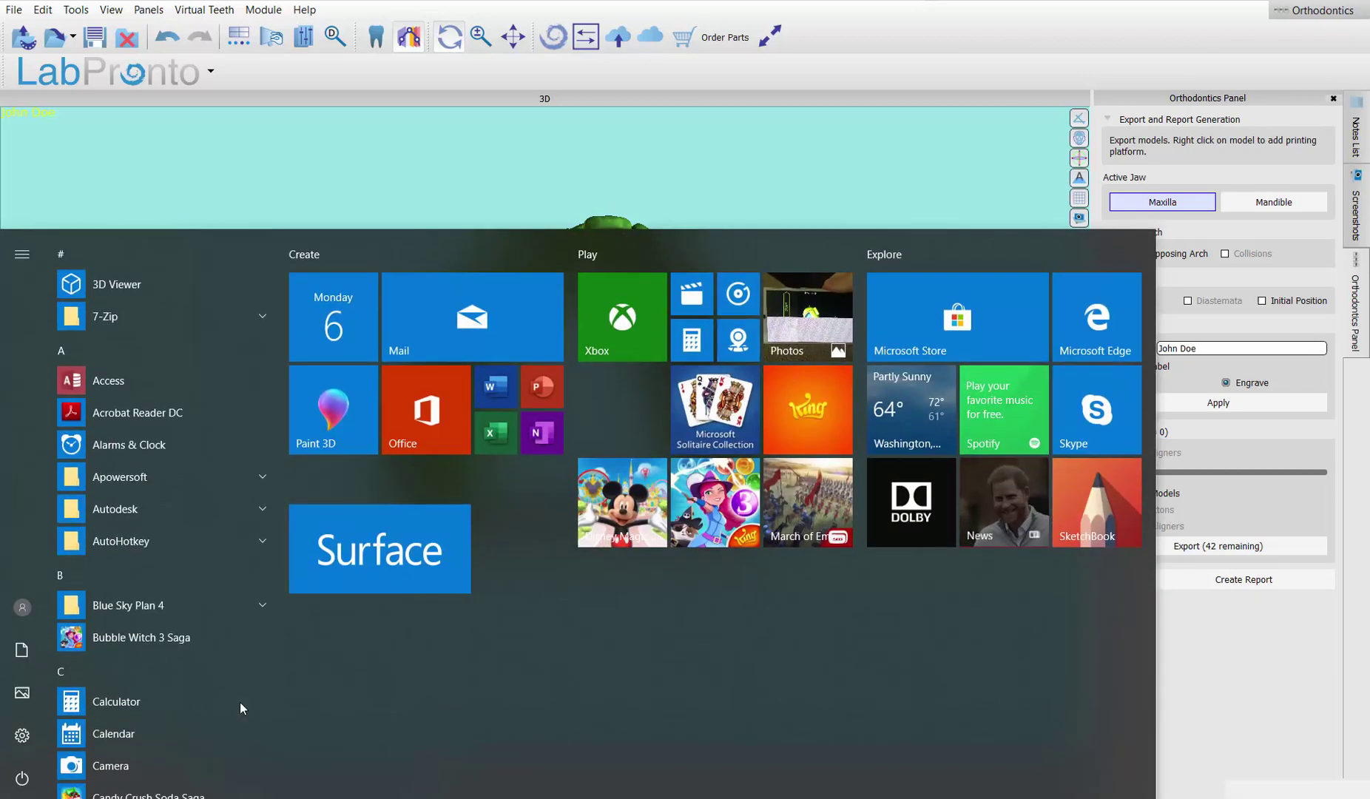
{"action": "type", "text": "ray"}
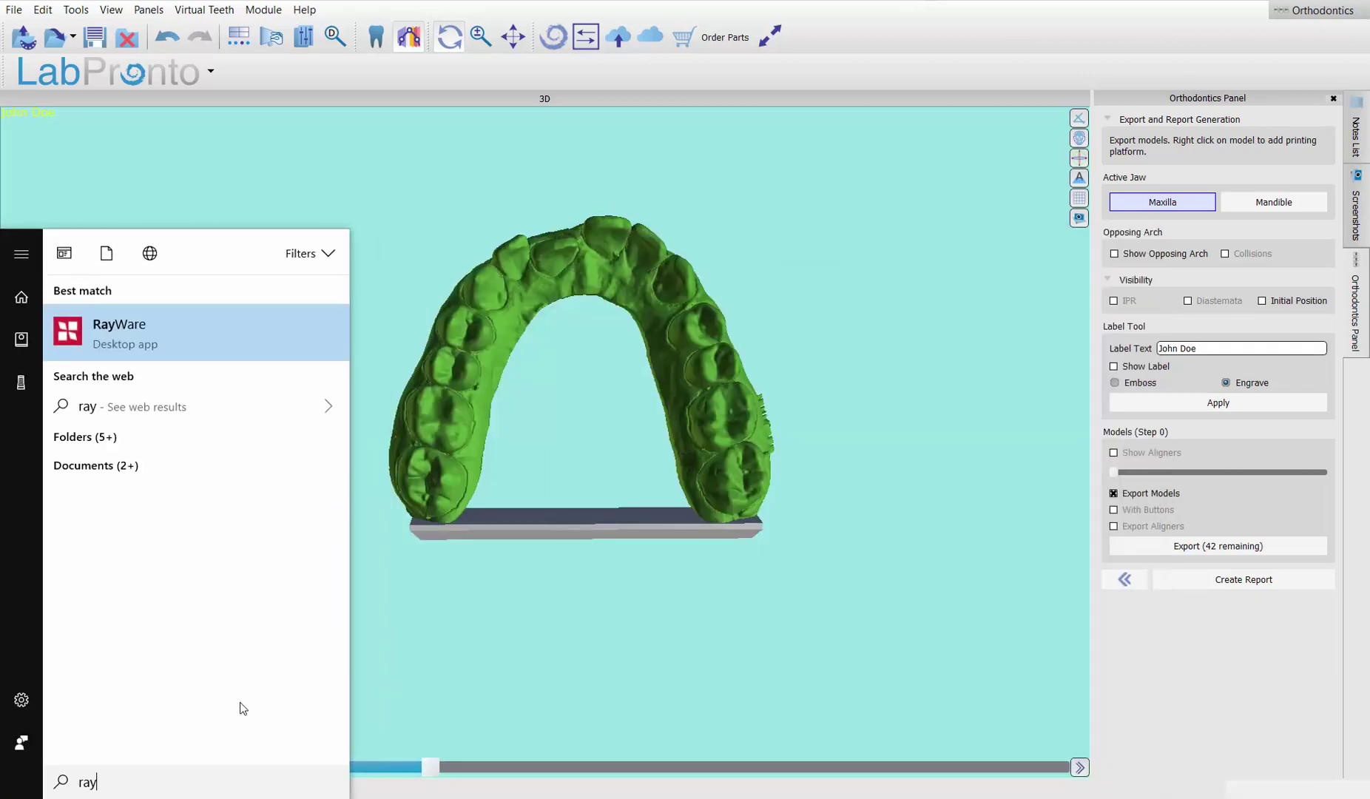
{"action": "key", "text": "Return"}
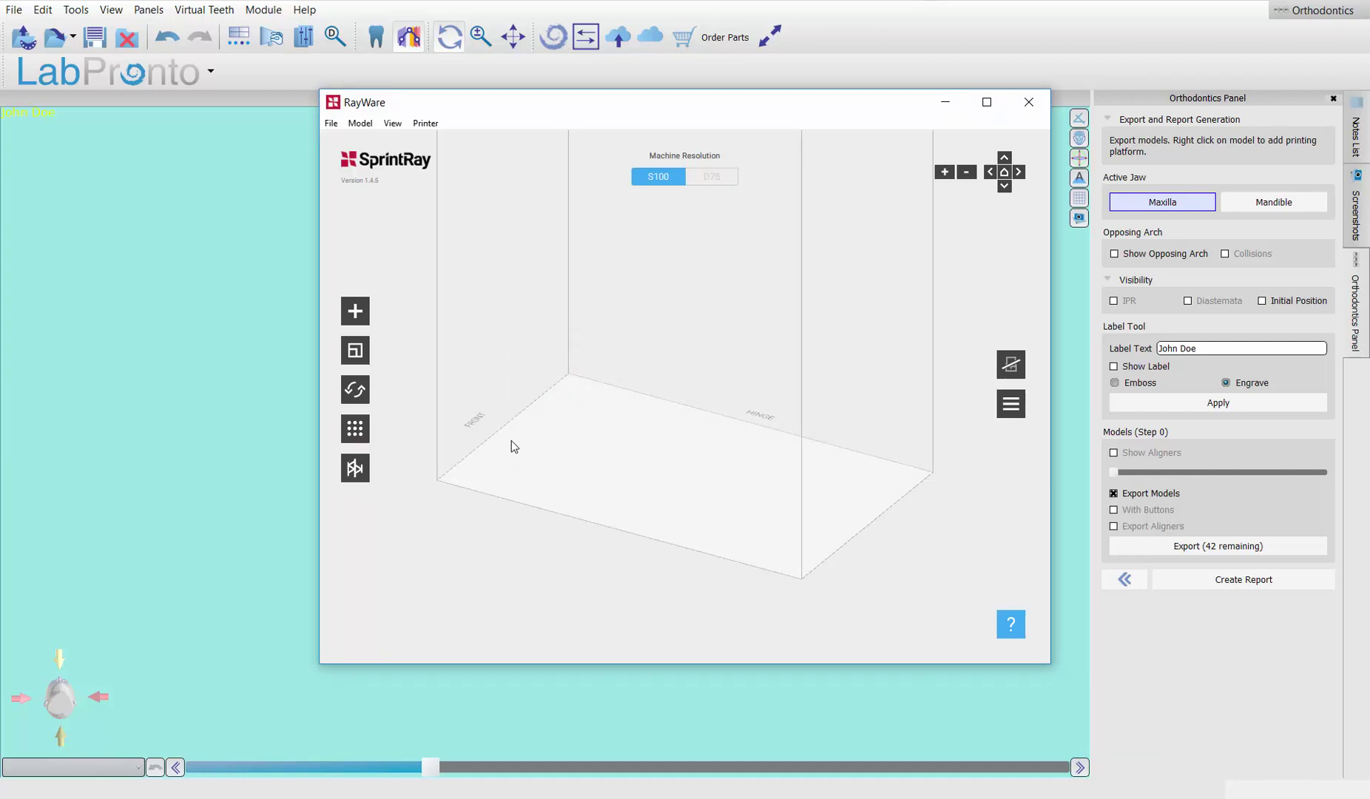
In File Explorer, open the HollowModels folder and select all seven model files.
{"action": "key", "text": "alt+Tab"}
{"action": "key", "text": "alt+Tab"}
{"action": "key", "text": "alt+Tab"}
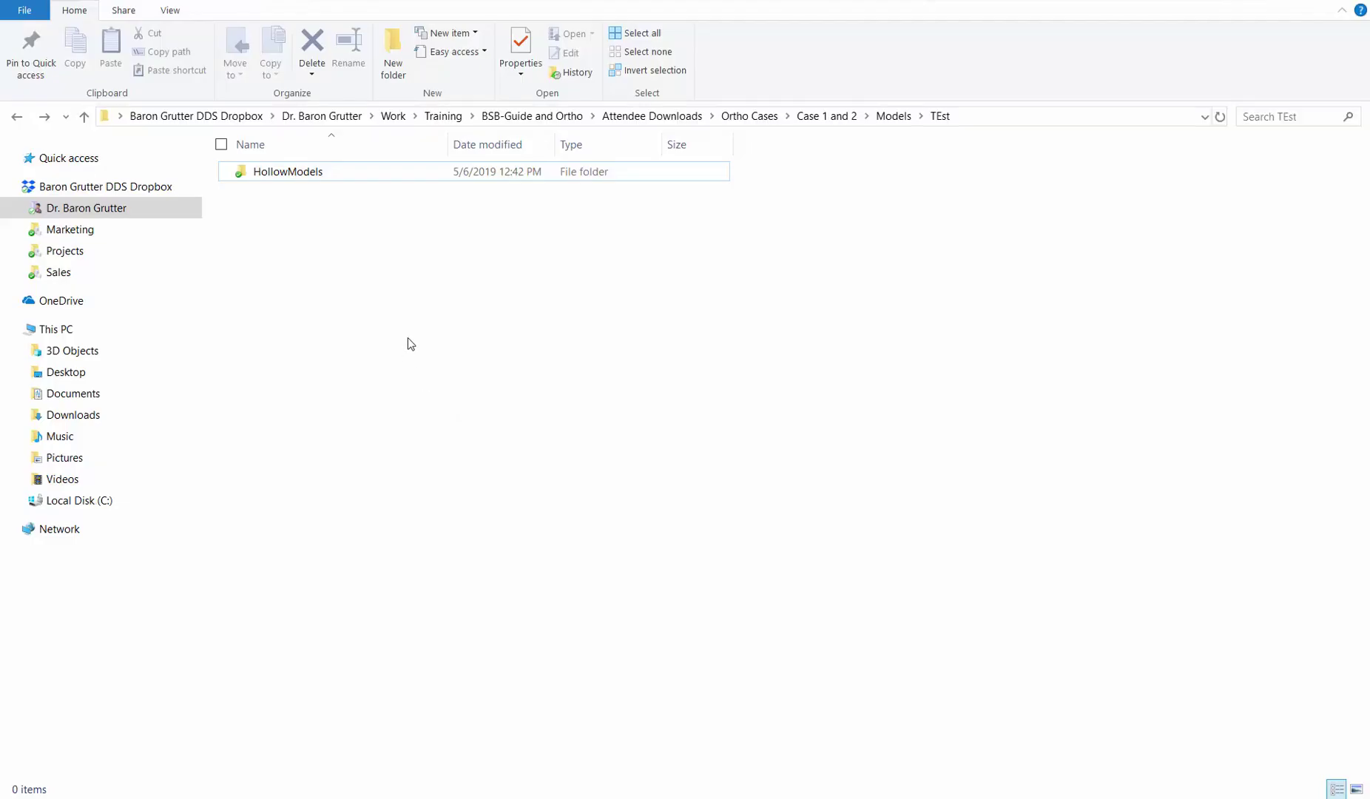
{"action": "double_click", "coordinate": [275, 175]}
{"action": "left_click", "coordinate": [286, 171]}
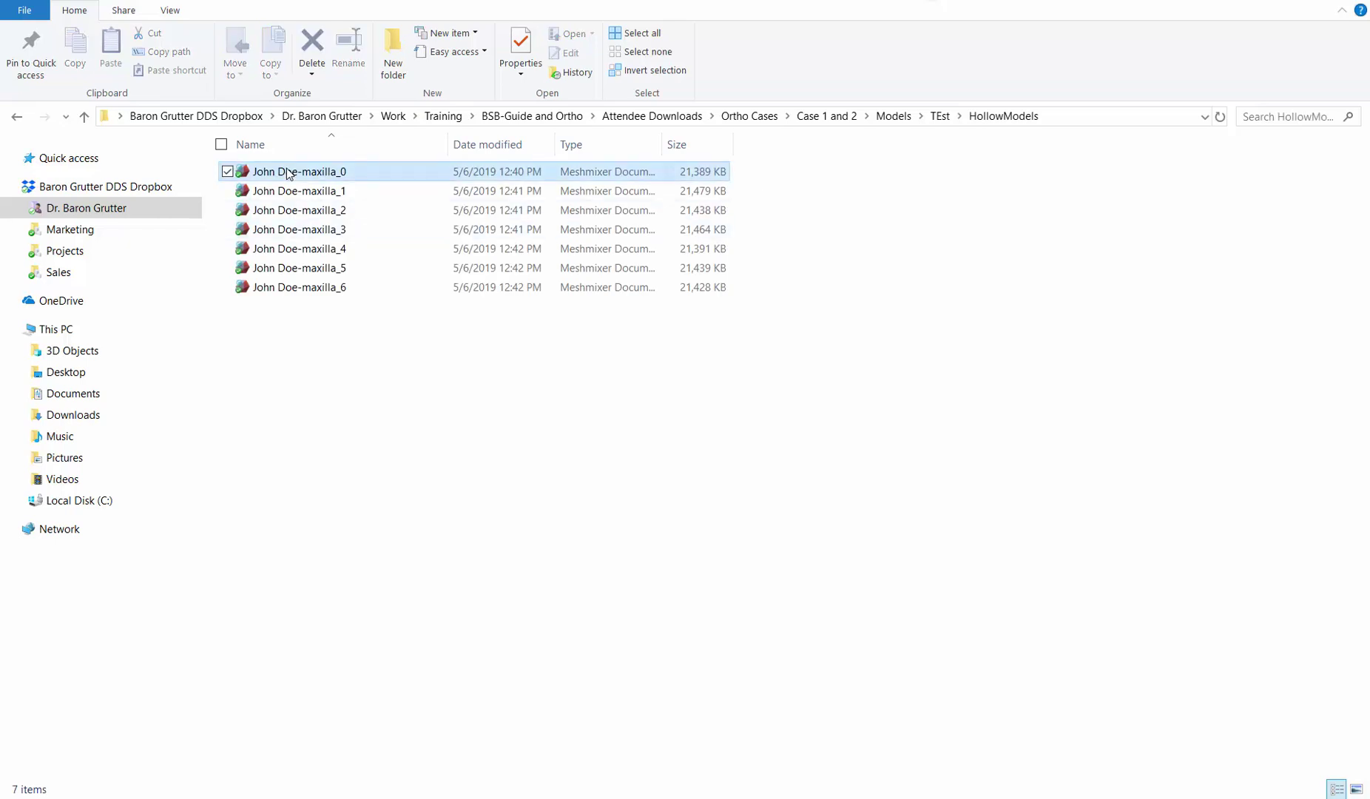
{"action": "left_click", "coordinate": [296, 289], "text": "shift"}
Load the seven hollow maxillary model files onto the RayWare build plate and maximize the window.
{"action": "left_click_drag", "start_coordinate": [307, 235], "coordinate": [630, 449]}
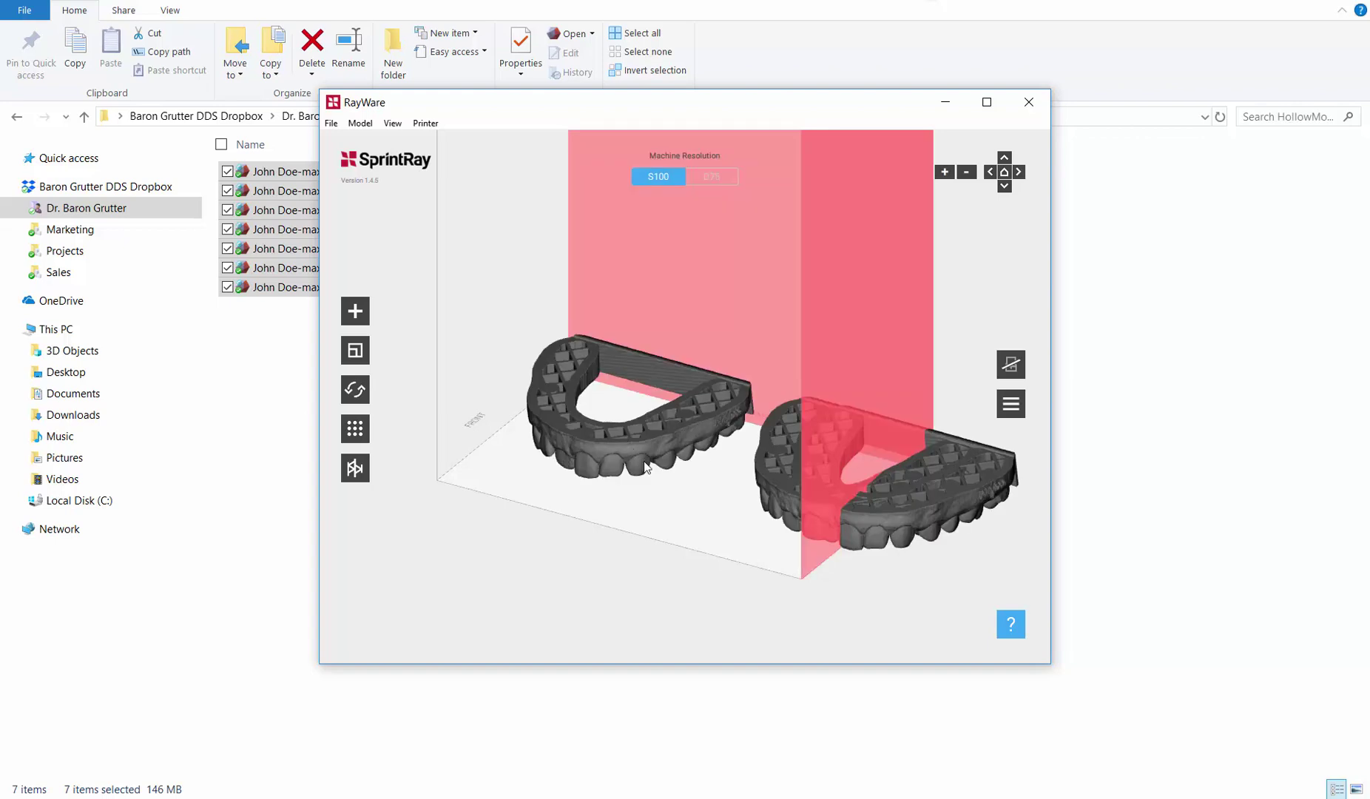
{"action": "left_click_drag", "start_coordinate": [666, 507], "coordinate": [565, 450]}
{"action": "scroll", "coordinate": [565, 449], "scroll_direction": "up", "scroll_amount": 2}
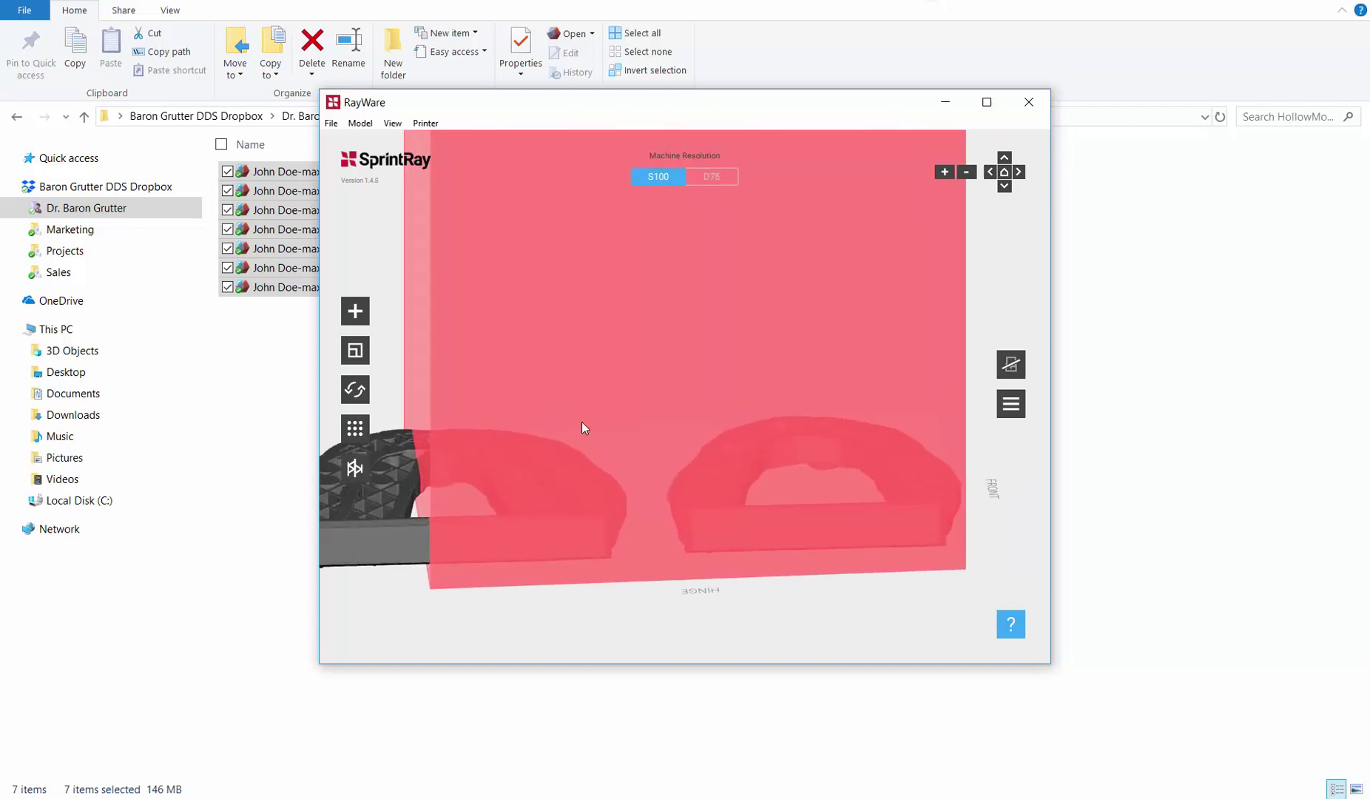
{"action": "left_click", "coordinate": [987, 102]}
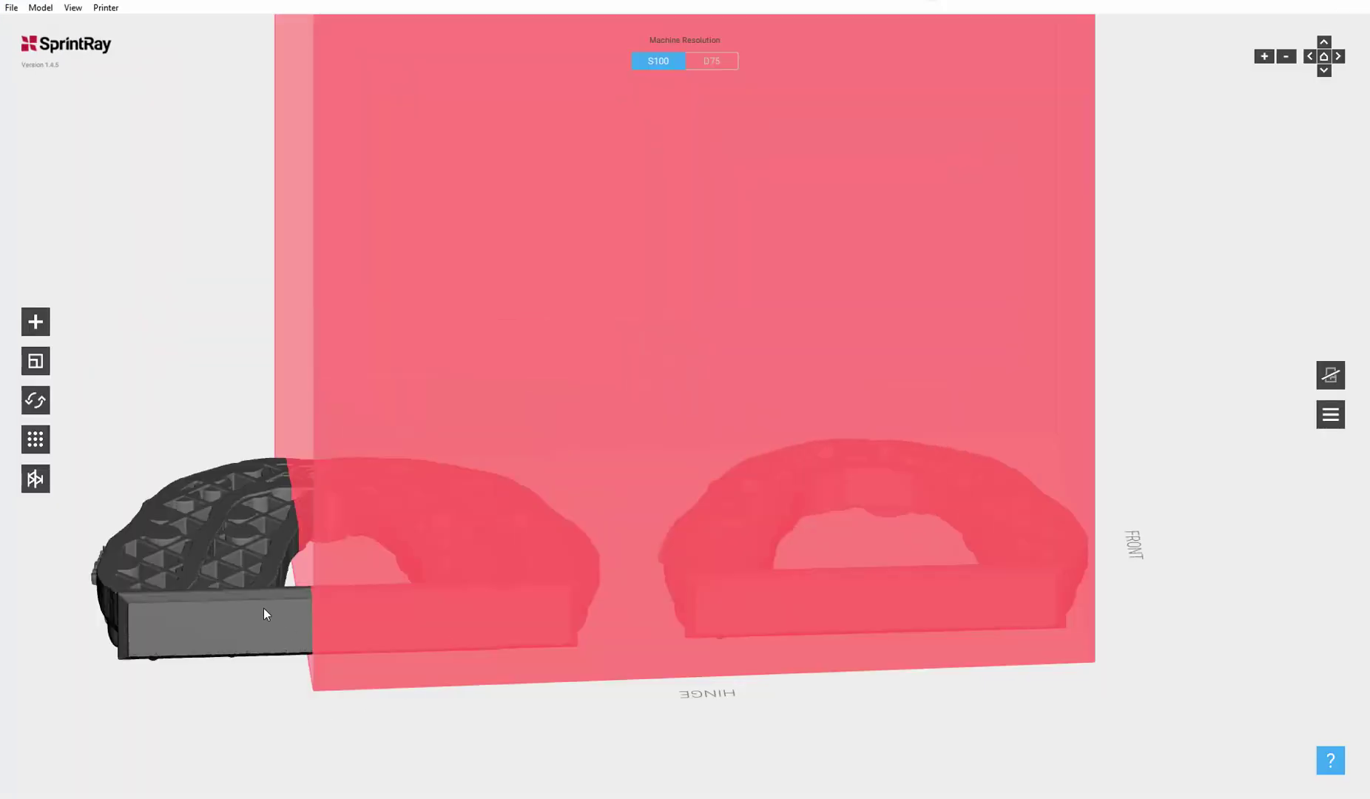
Stand the left maxilla model upright and set it down on the build platform.
{"action": "left_click", "coordinate": [264, 610]}
{"action": "left_click_drag", "start_coordinate": [297, 484], "coordinate": [274, 625]}
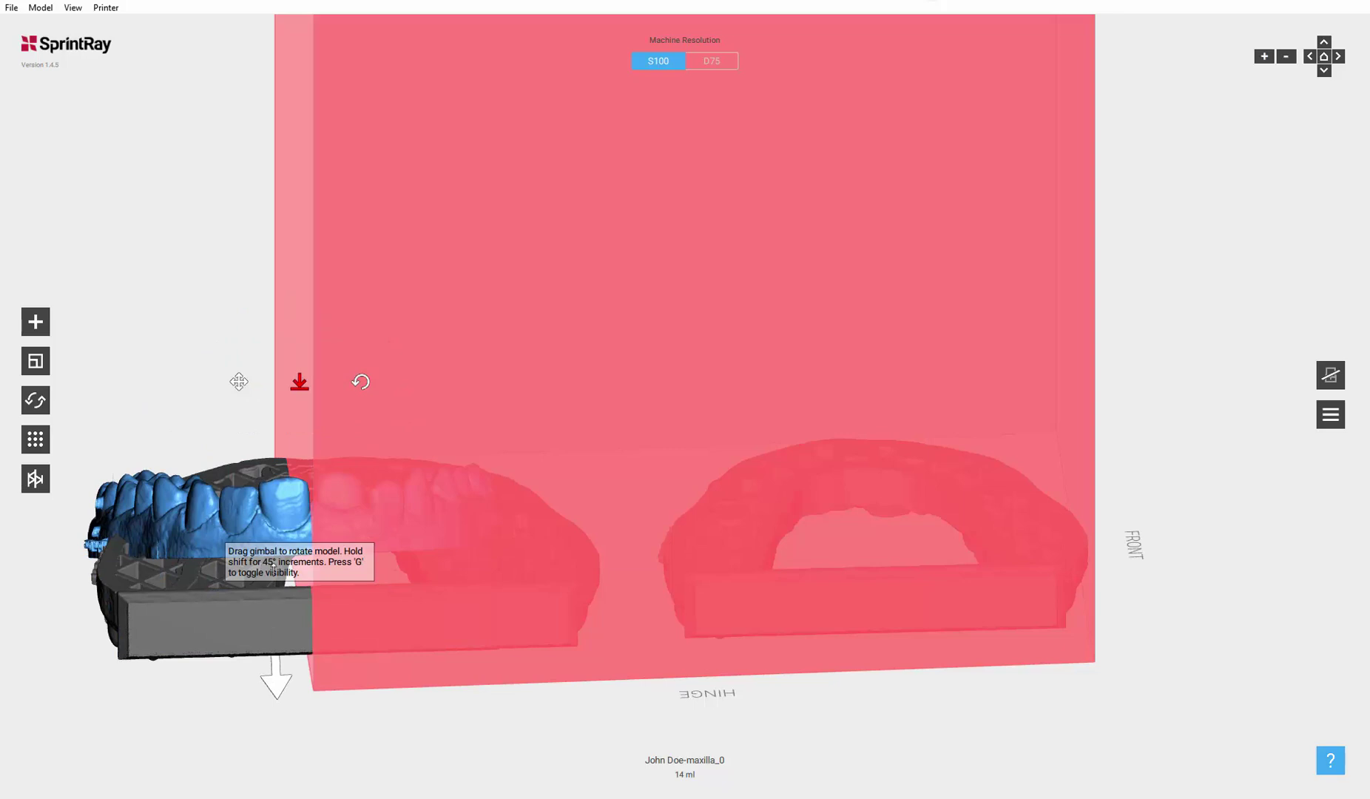
{"action": "left_click", "coordinate": [361, 434]}
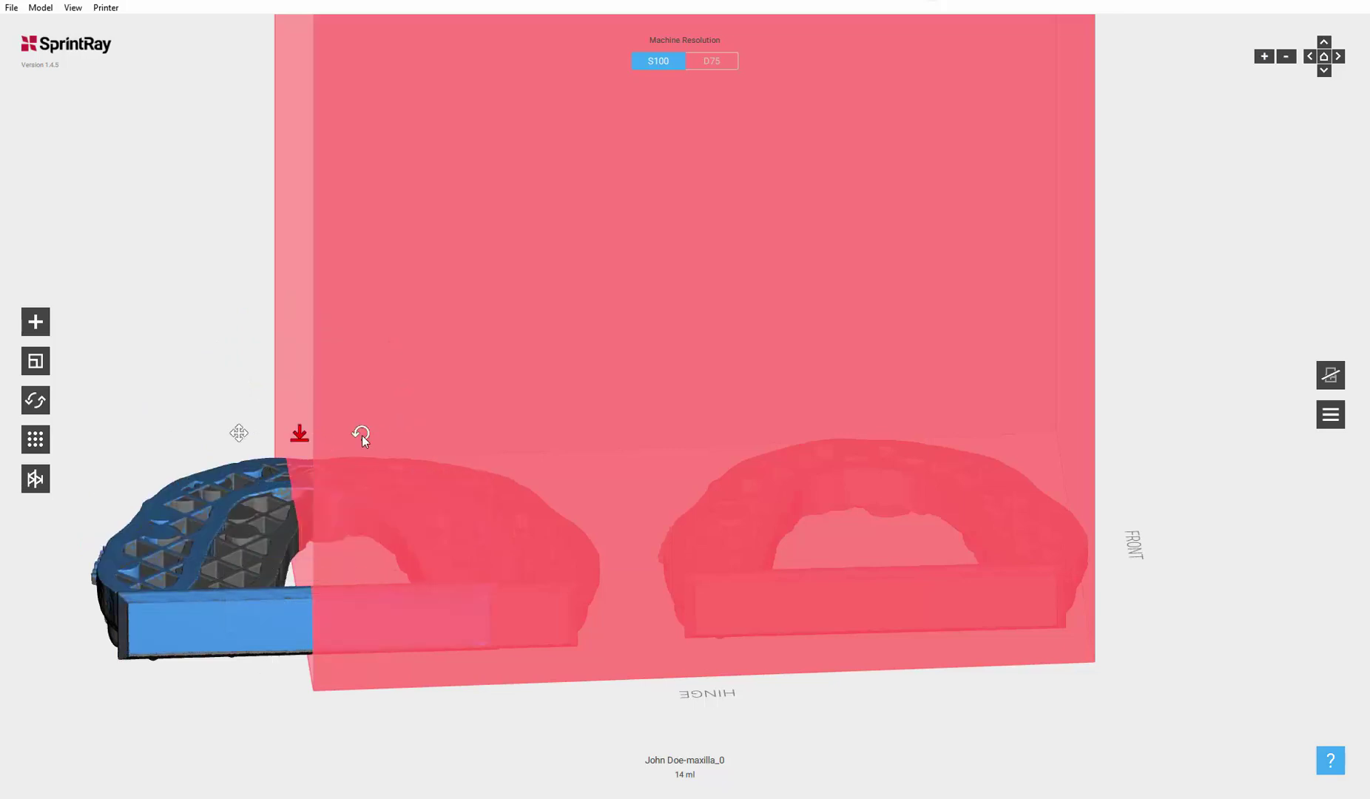
{"action": "left_click", "coordinate": [299, 484]}
{"action": "left_click", "coordinate": [275, 649]}
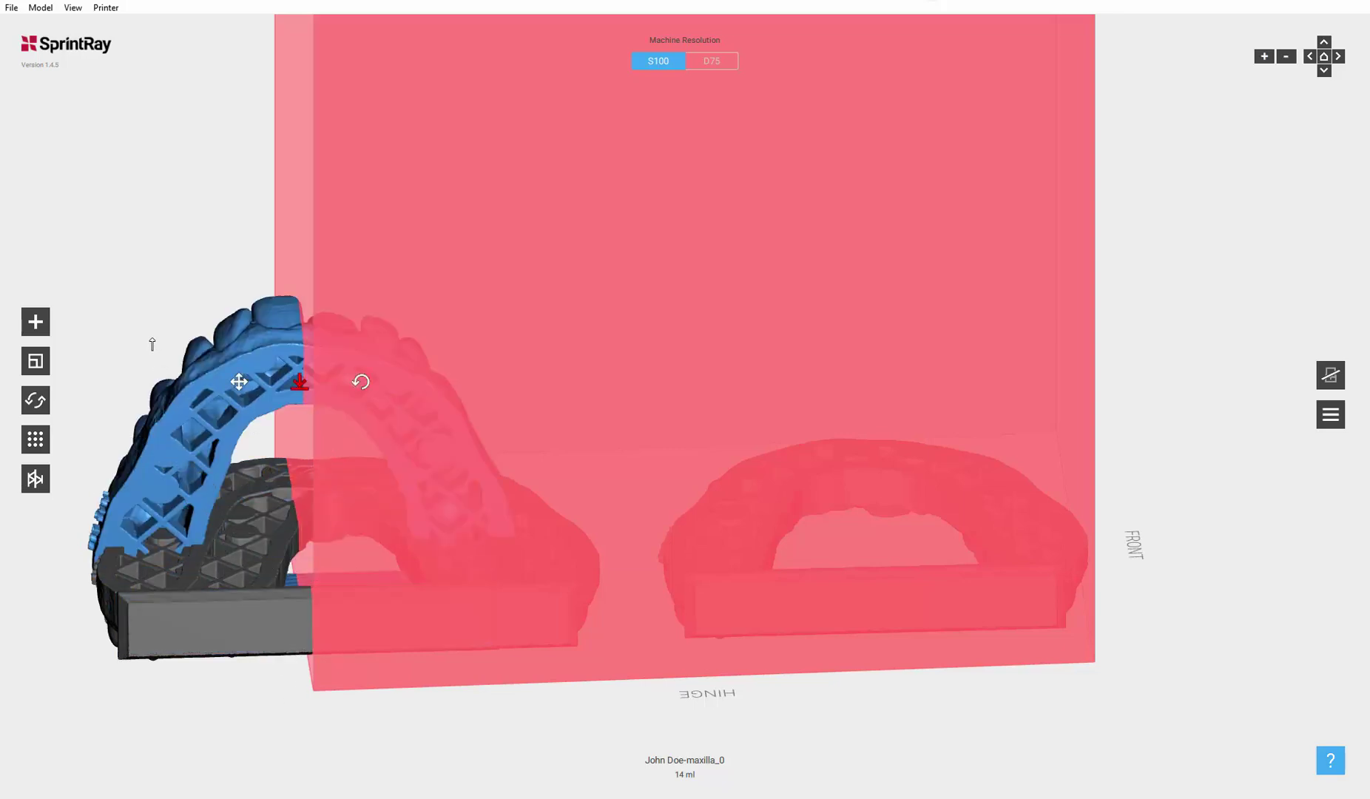
Drop the maxilla_2 and maxilla_6 models onto the build plate.
{"action": "left_click", "coordinate": [260, 608]}
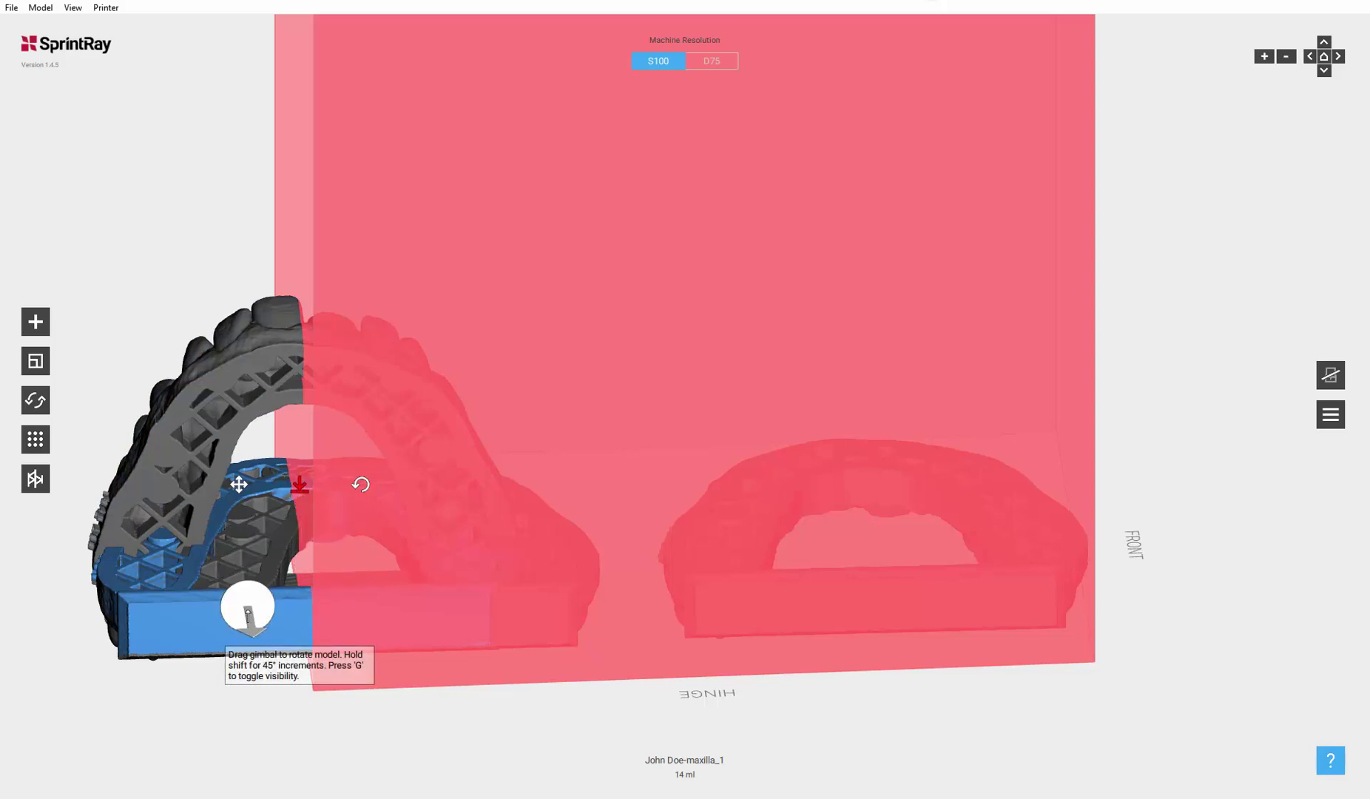
{"action": "left_click", "coordinate": [190, 302]}
{"action": "left_click", "coordinate": [281, 587]}
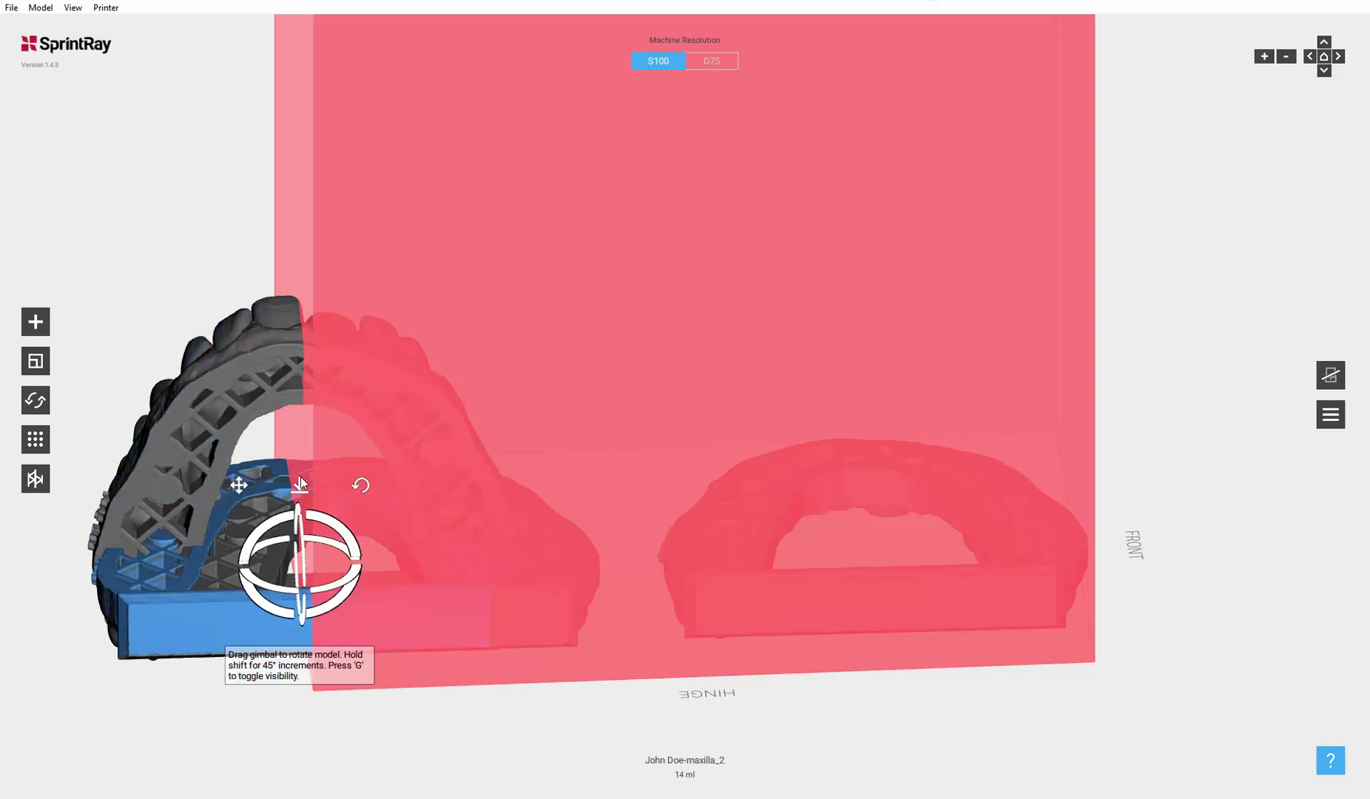
{"action": "left_click", "coordinate": [296, 489]}
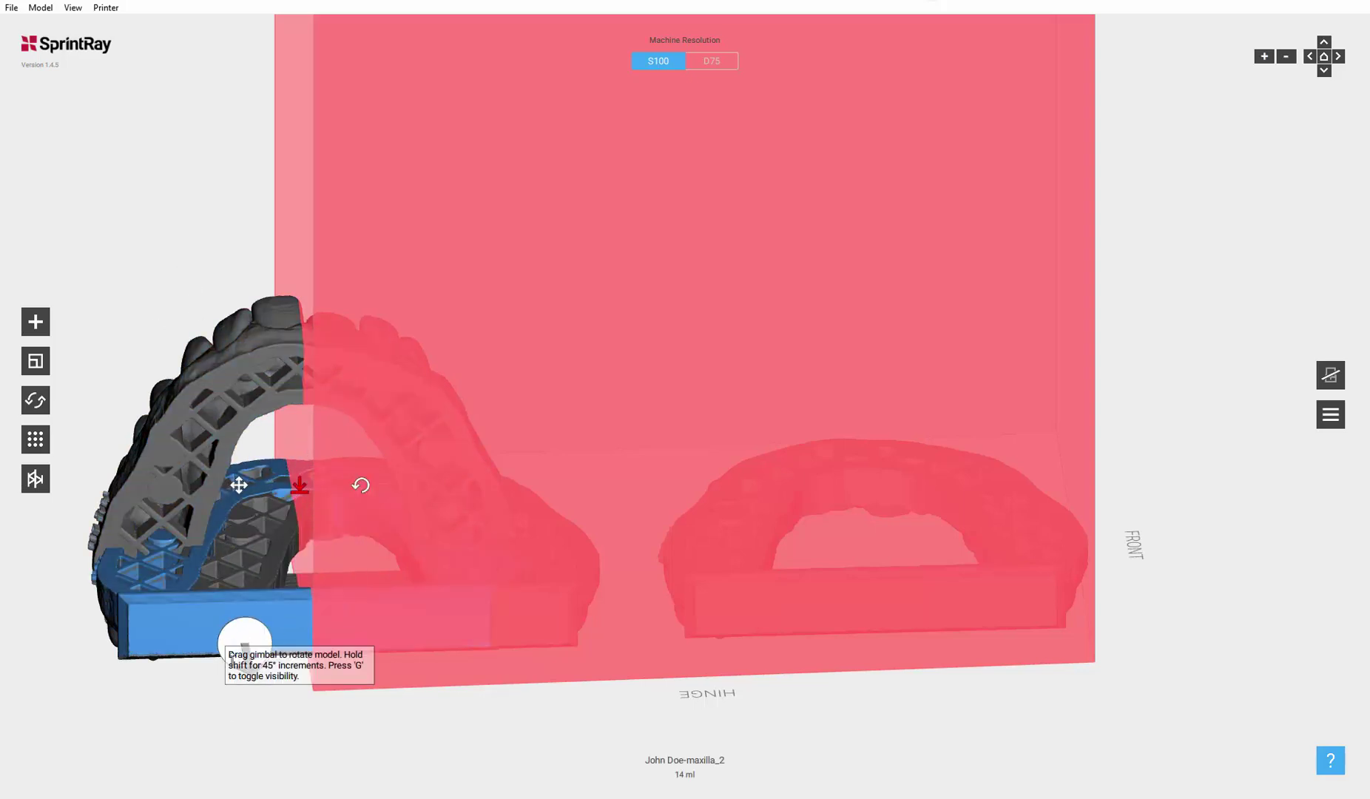
{"action": "left_click", "coordinate": [249, 616]}
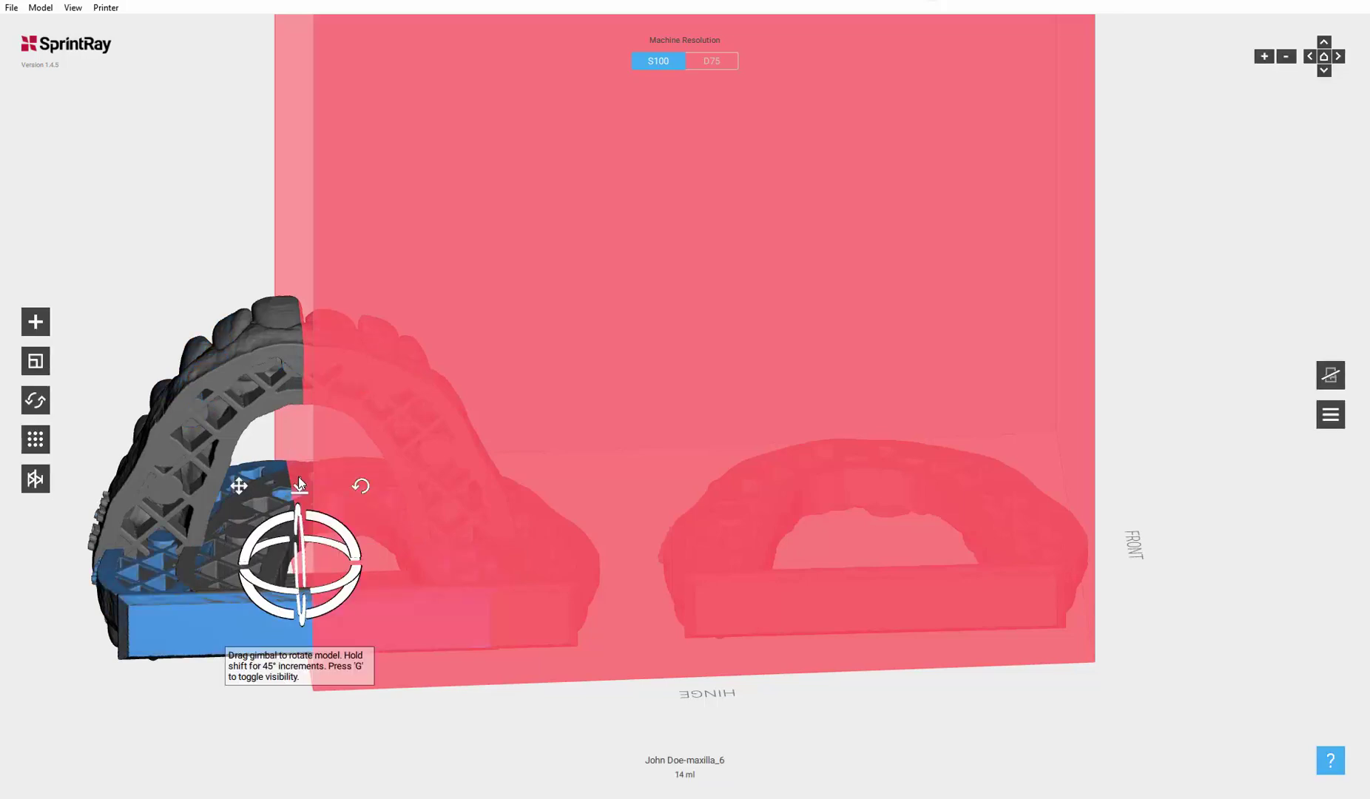
{"action": "left_click", "coordinate": [299, 485]}
Rotate maxilla_5 into a new orientation and drop maxilla_4 onto the build plate.
{"action": "left_click", "coordinate": [203, 633]}
{"action": "left_click", "coordinate": [245, 629]}
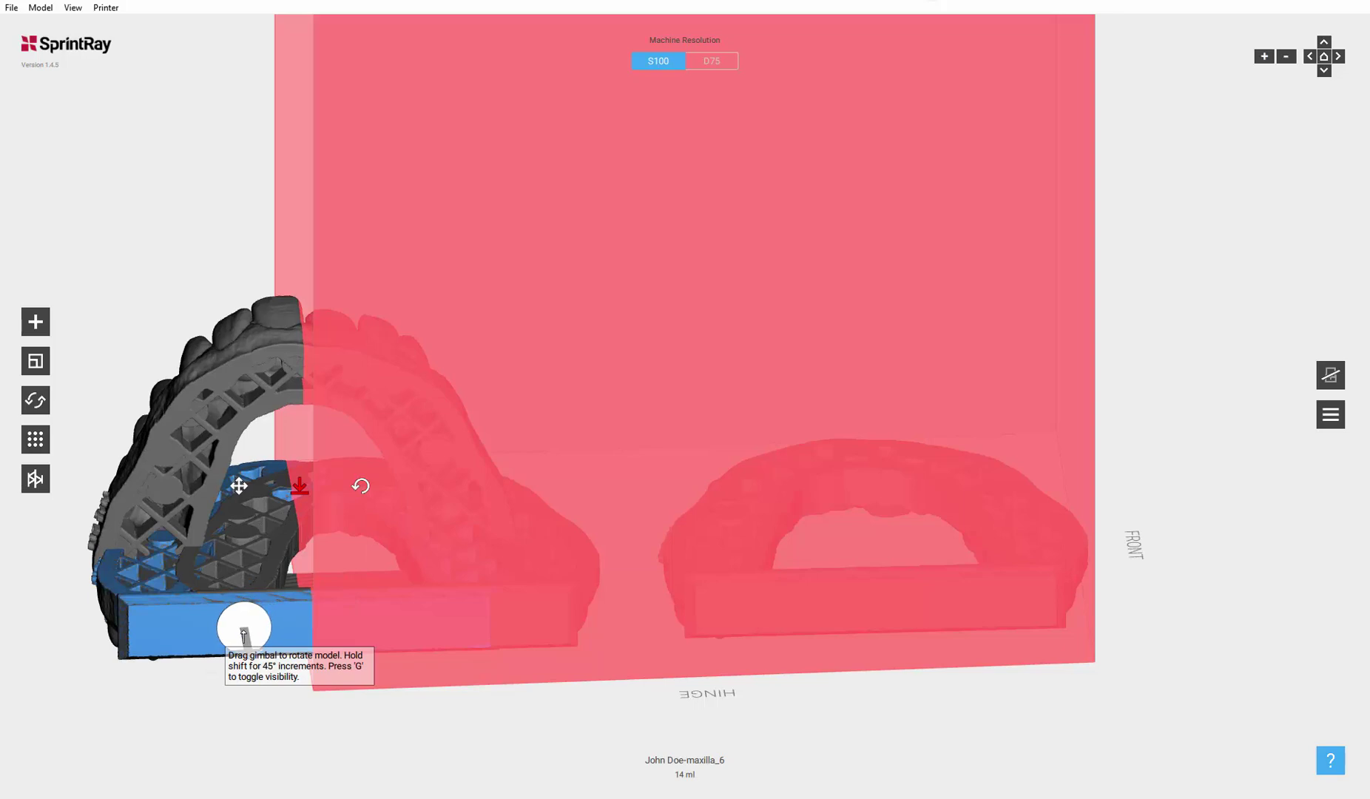
{"action": "left_click", "coordinate": [174, 688]}
{"action": "left_click", "coordinate": [236, 631]}
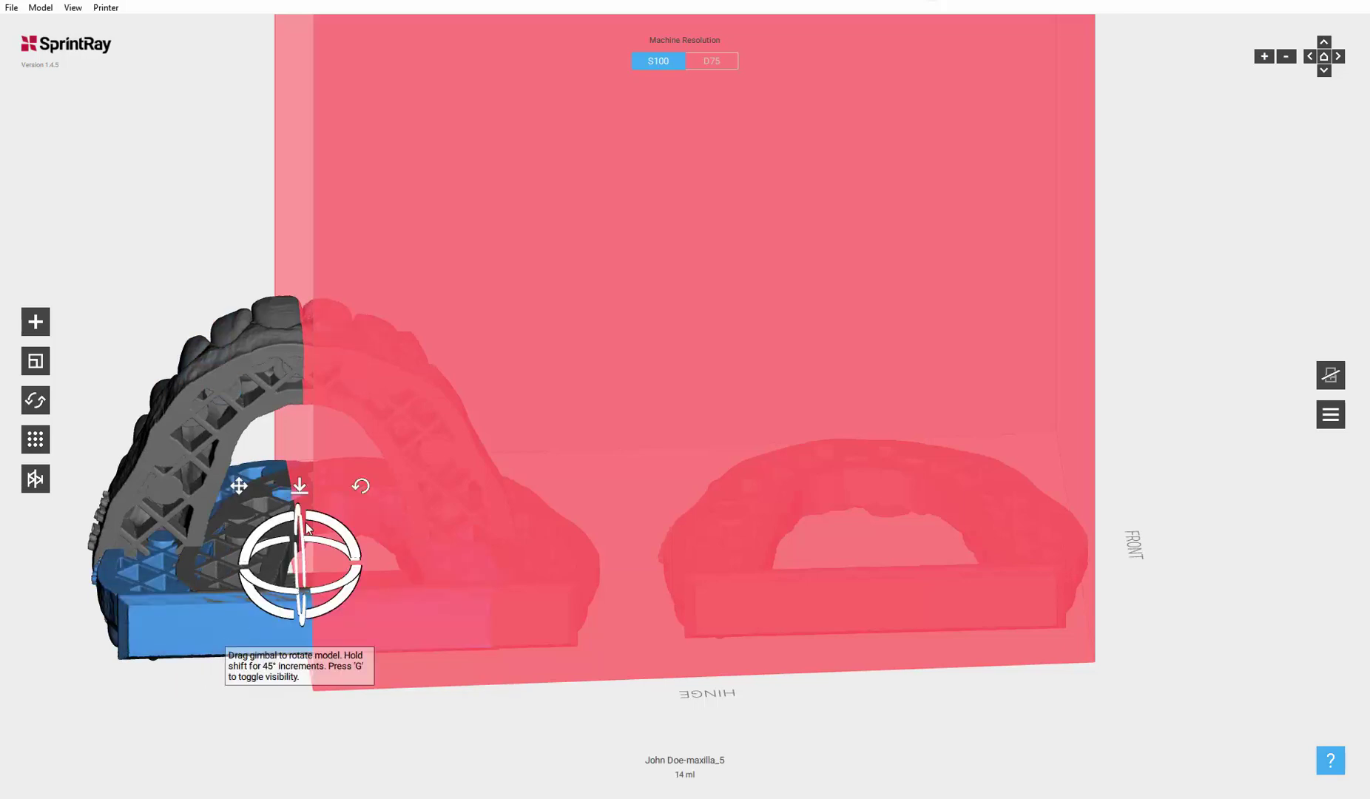
{"action": "left_click_drag", "start_coordinate": [260, 630], "coordinate": [246, 624]}
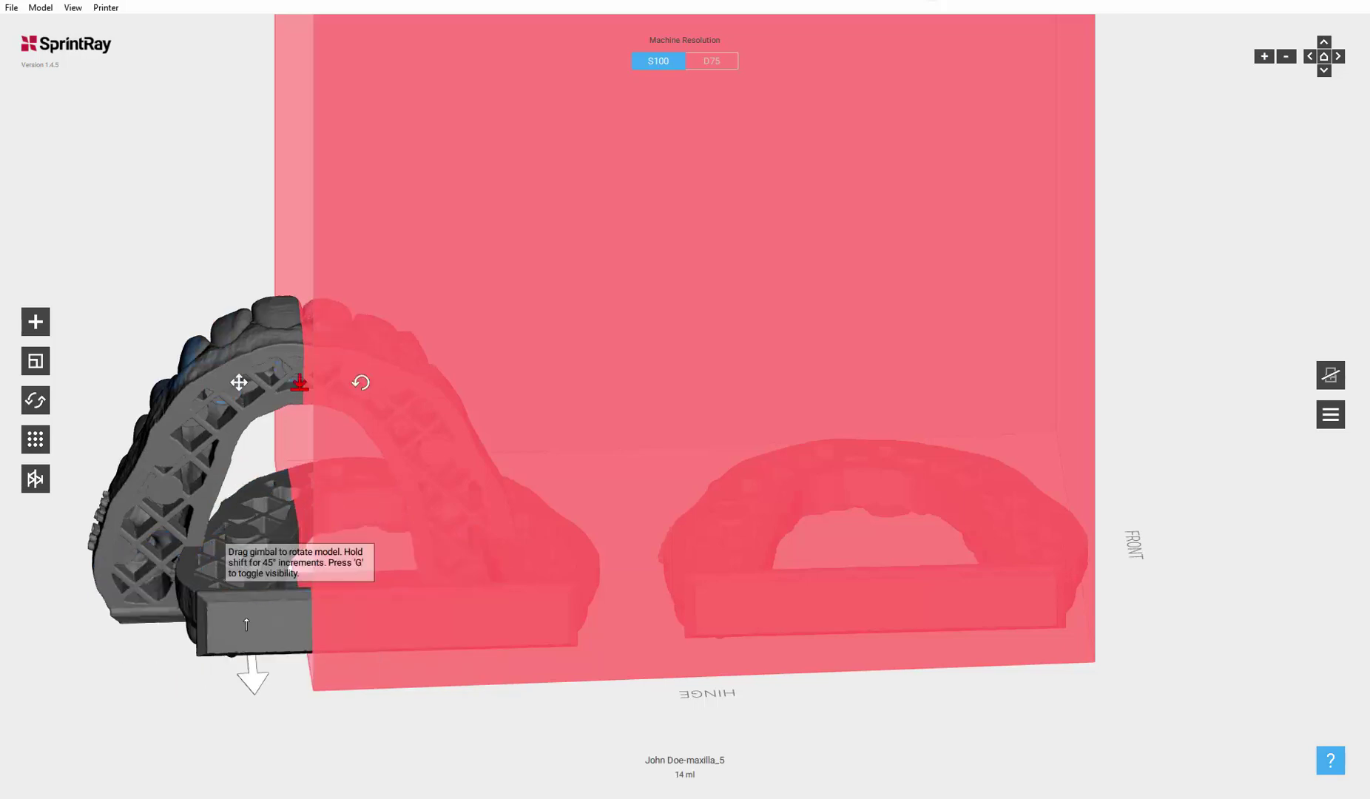
{"action": "left_click", "coordinate": [238, 646]}
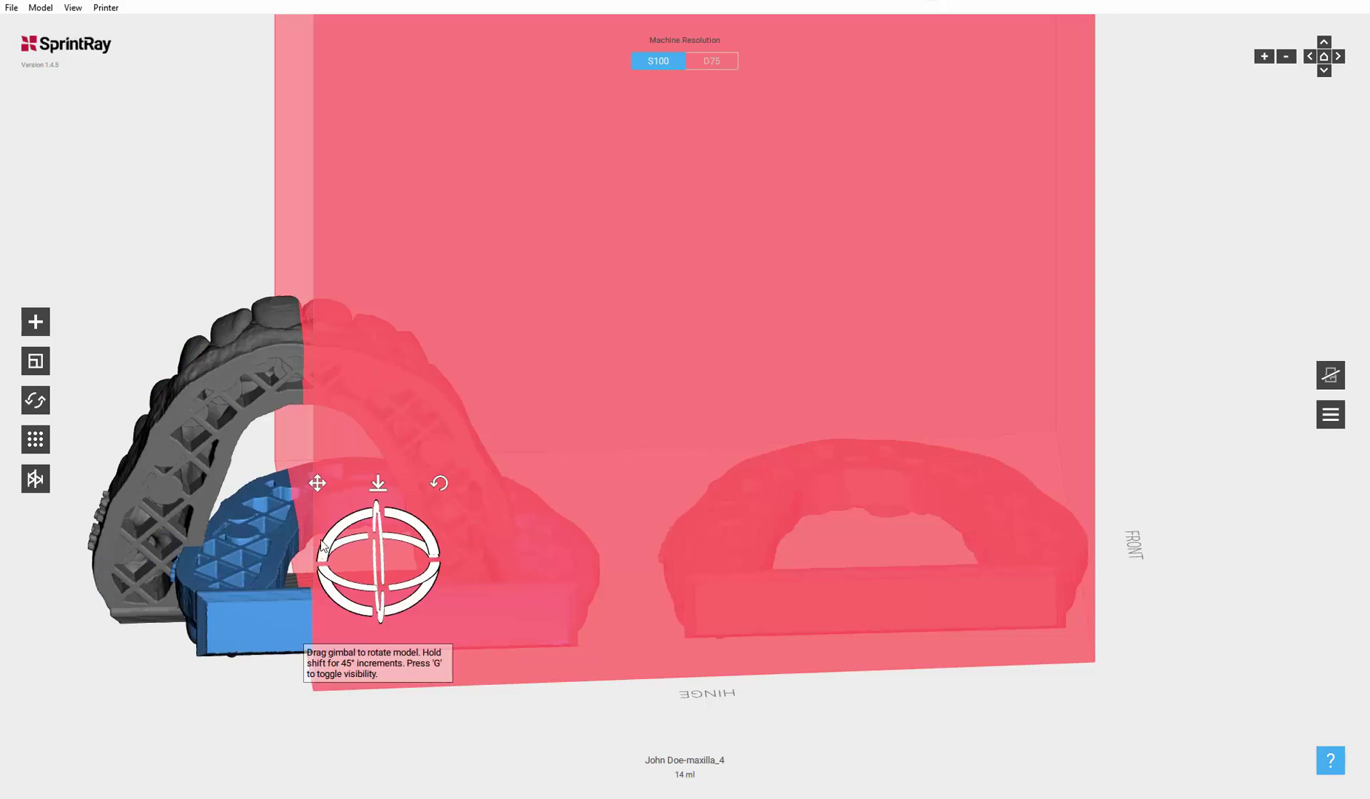
{"action": "left_click", "coordinate": [376, 490]}
Drop maxilla_3 onto the build plate so it rests upright on the platform.
{"action": "left_click", "coordinate": [250, 696]}
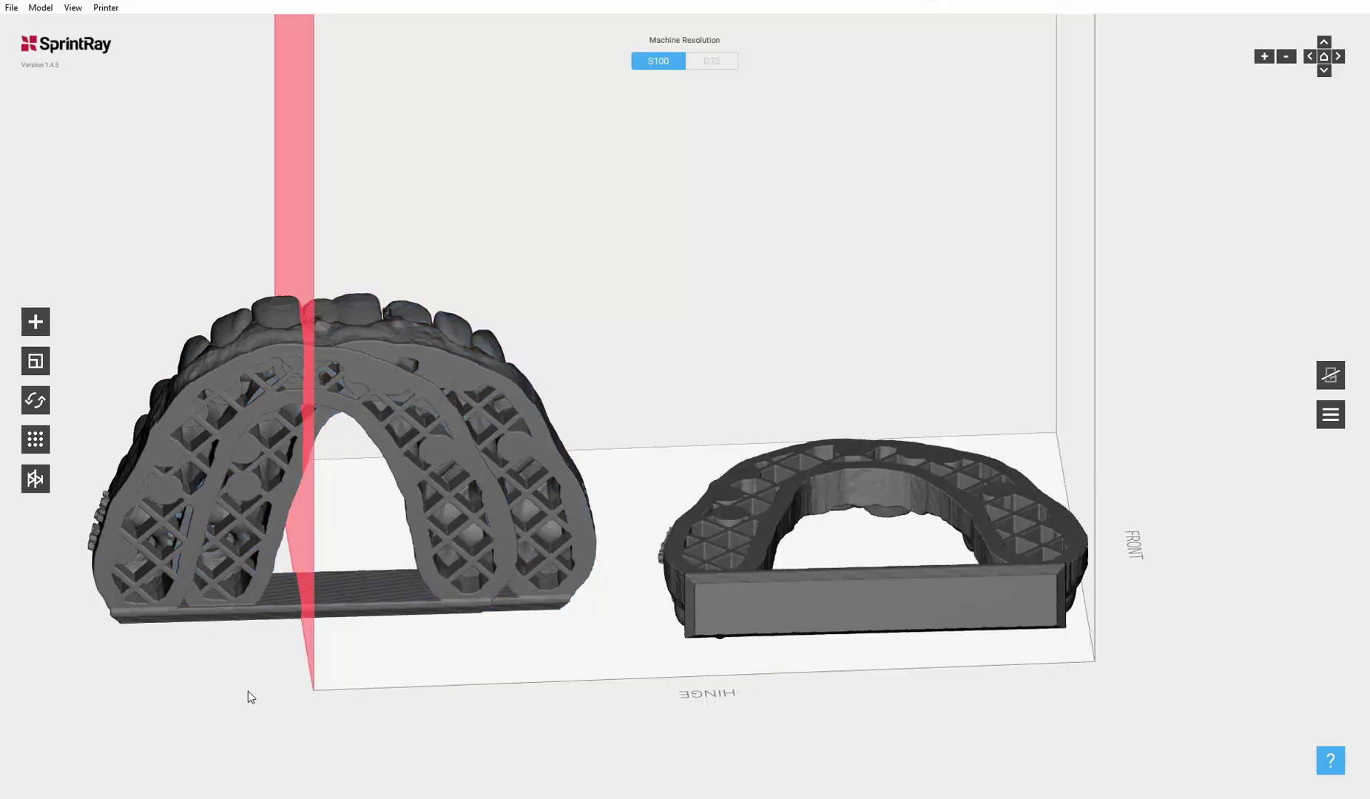
{"action": "left_click", "coordinate": [943, 586]}
{"action": "left_click", "coordinate": [865, 470]}
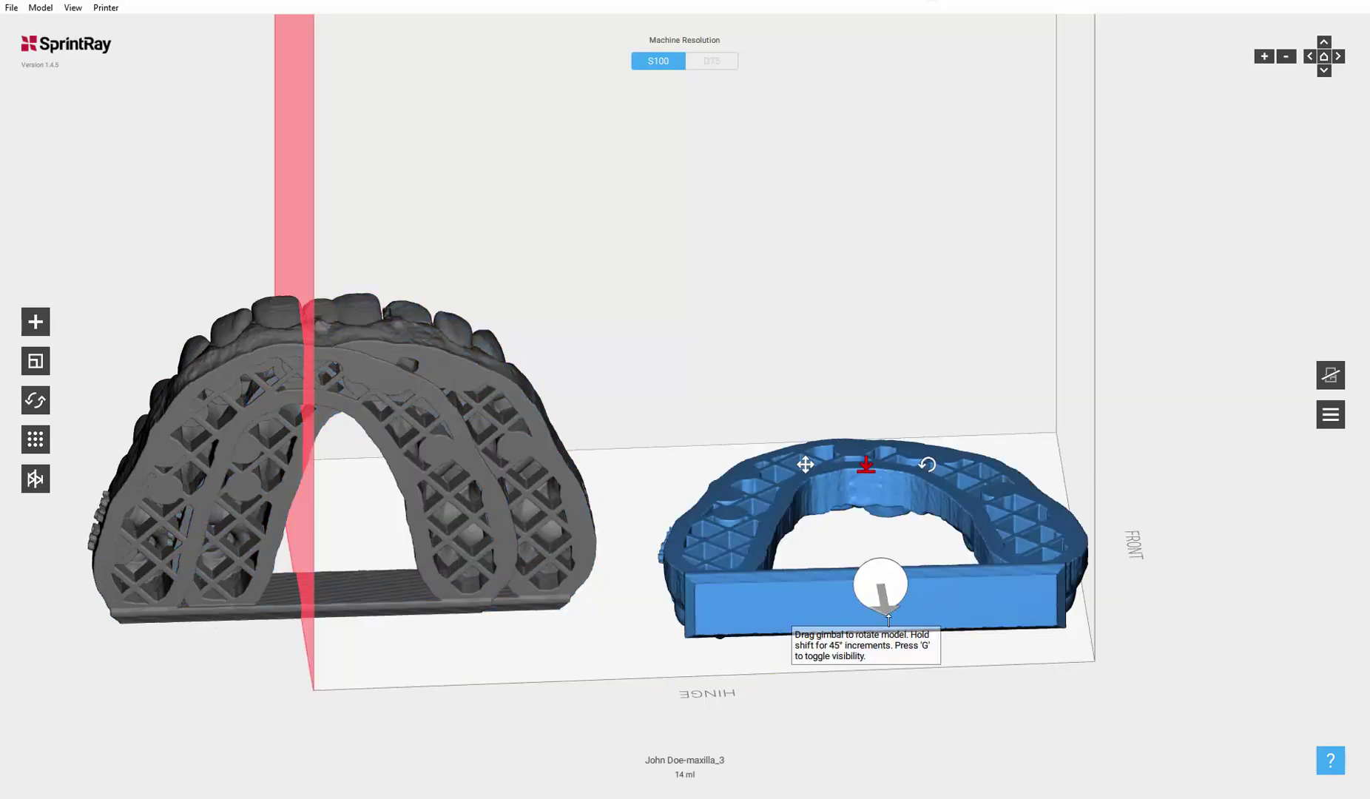
{"action": "left_click", "coordinate": [879, 583]}
{"action": "left_click", "coordinate": [718, 649]}
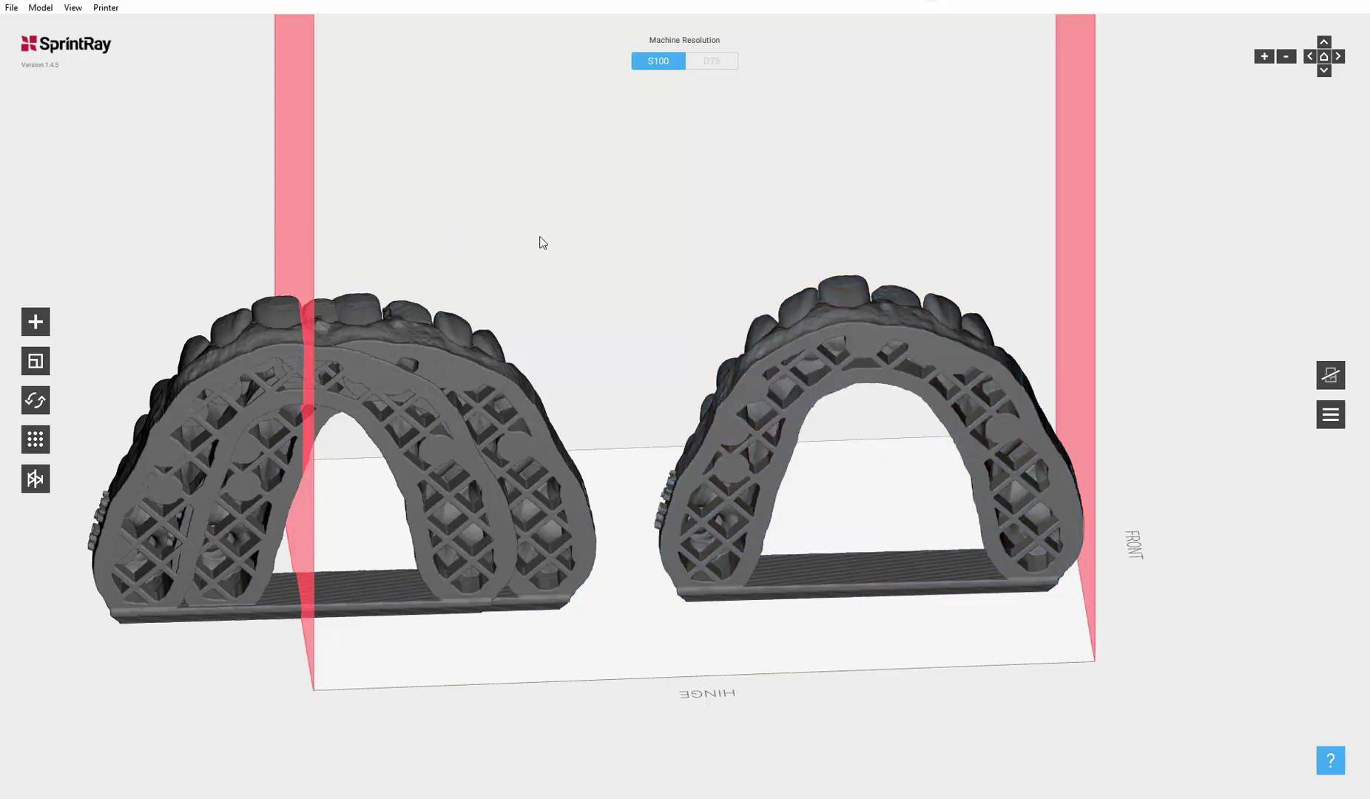
Rotate maxilla_3, maxilla_4 and maxilla_5 about 90° so they stand vertically.
{"action": "left_click_drag", "start_coordinate": [825, 234], "coordinate": [795, 374]}
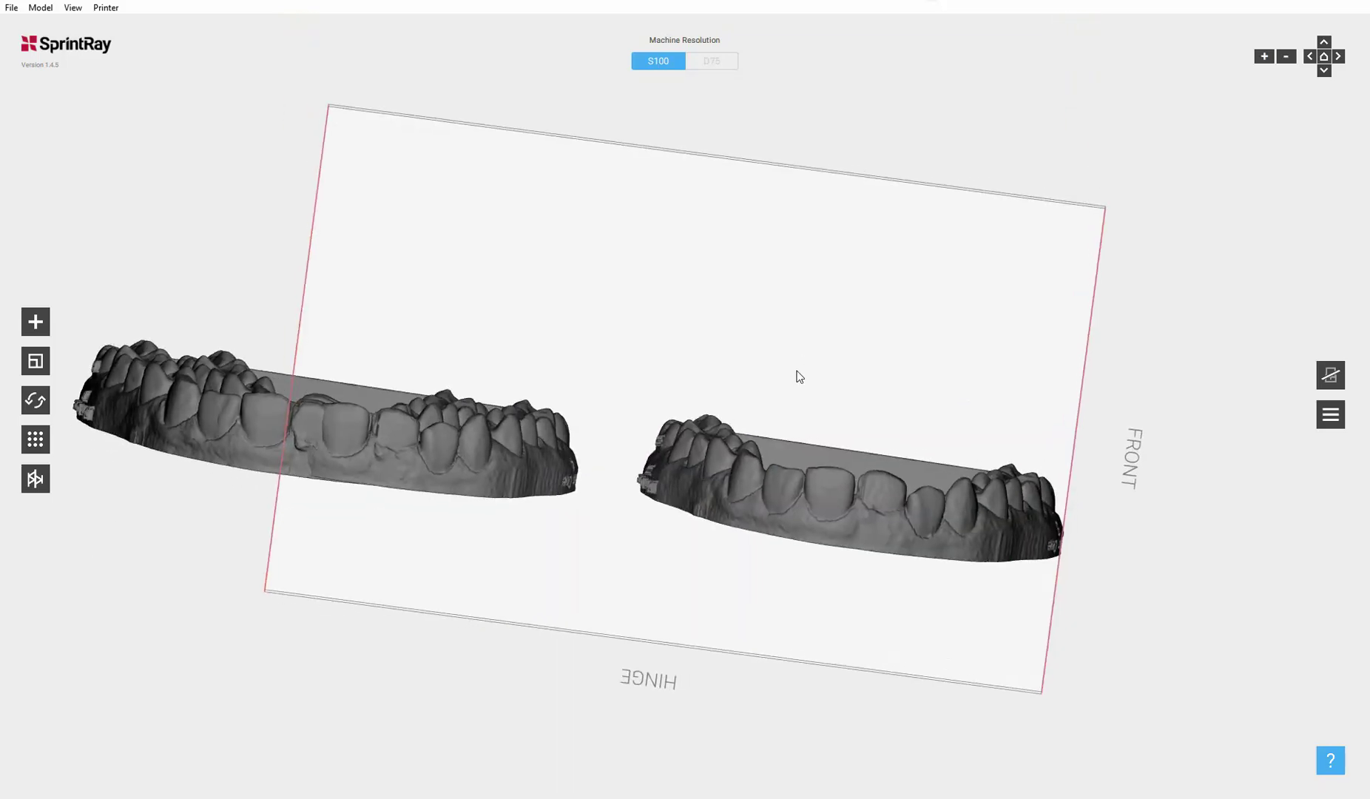
{"action": "left_click", "coordinate": [782, 474]}
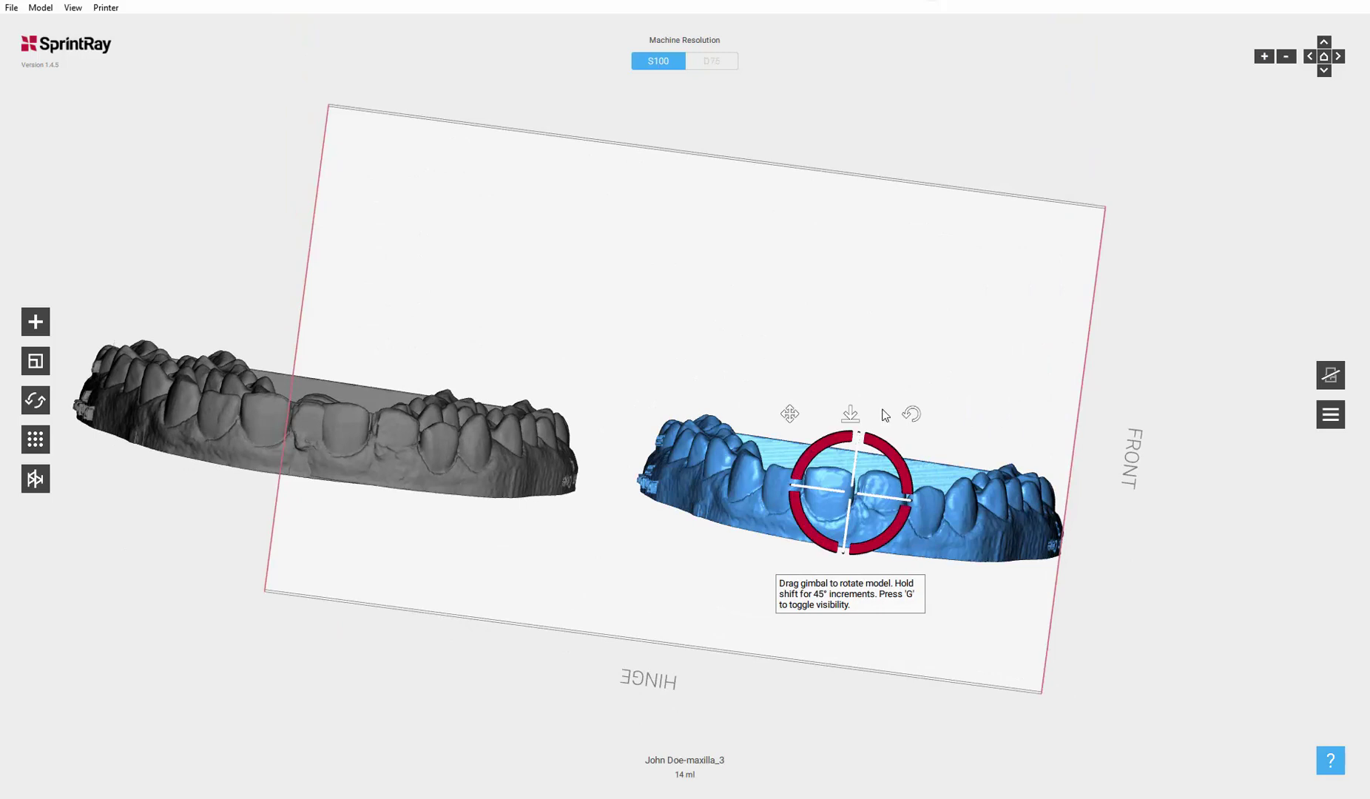
{"action": "left_click_drag", "start_coordinate": [885, 415], "coordinate": [832, 365]}
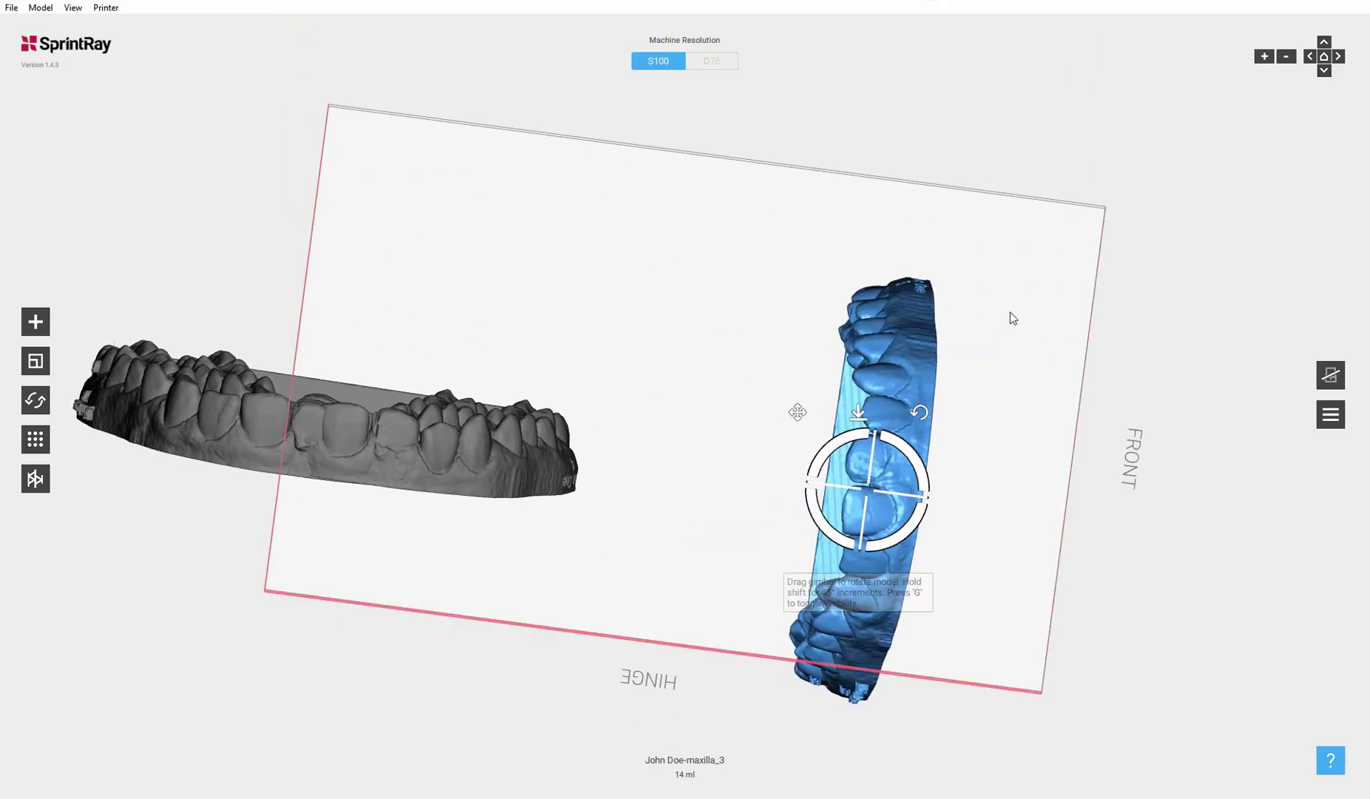
{"action": "left_click", "coordinate": [447, 463]}
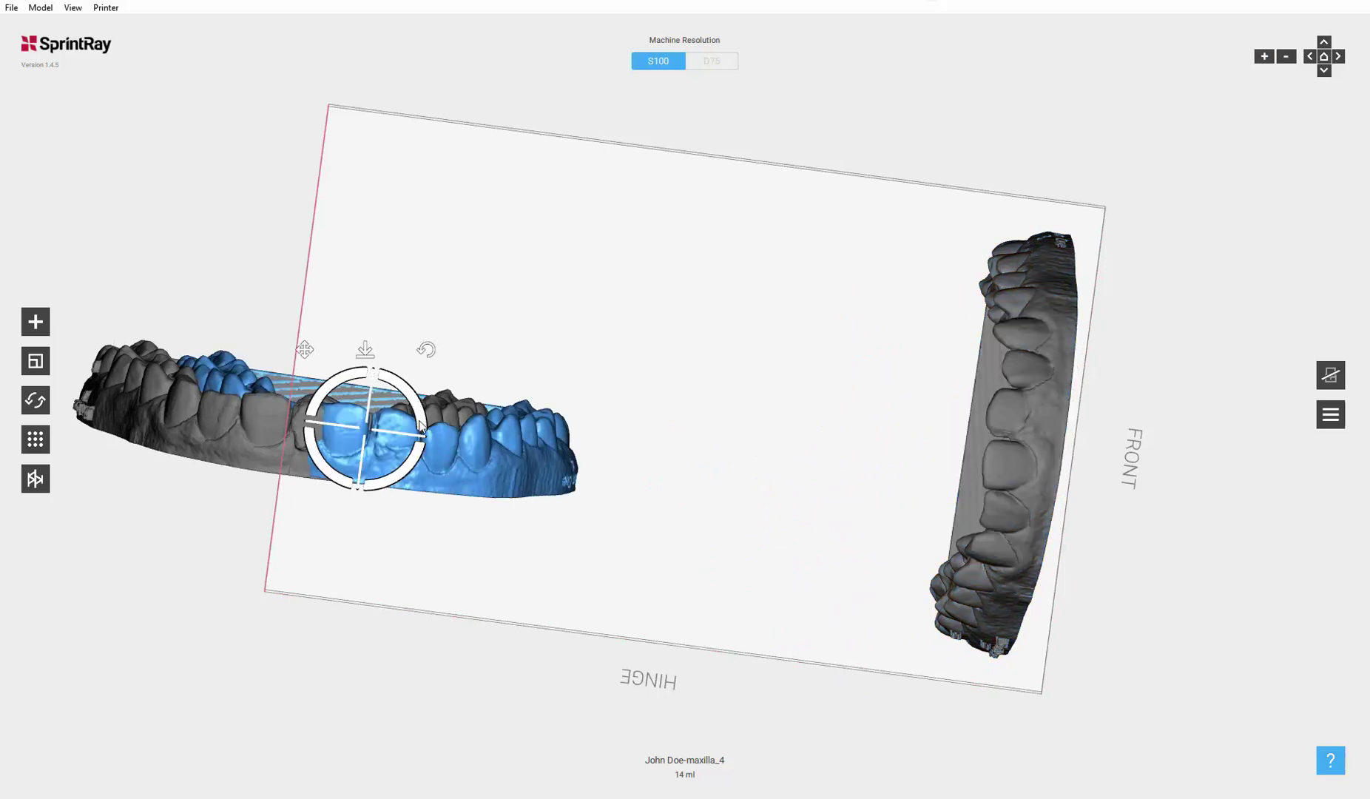
{"action": "left_click_drag", "start_coordinate": [419, 421], "coordinate": [382, 351]}
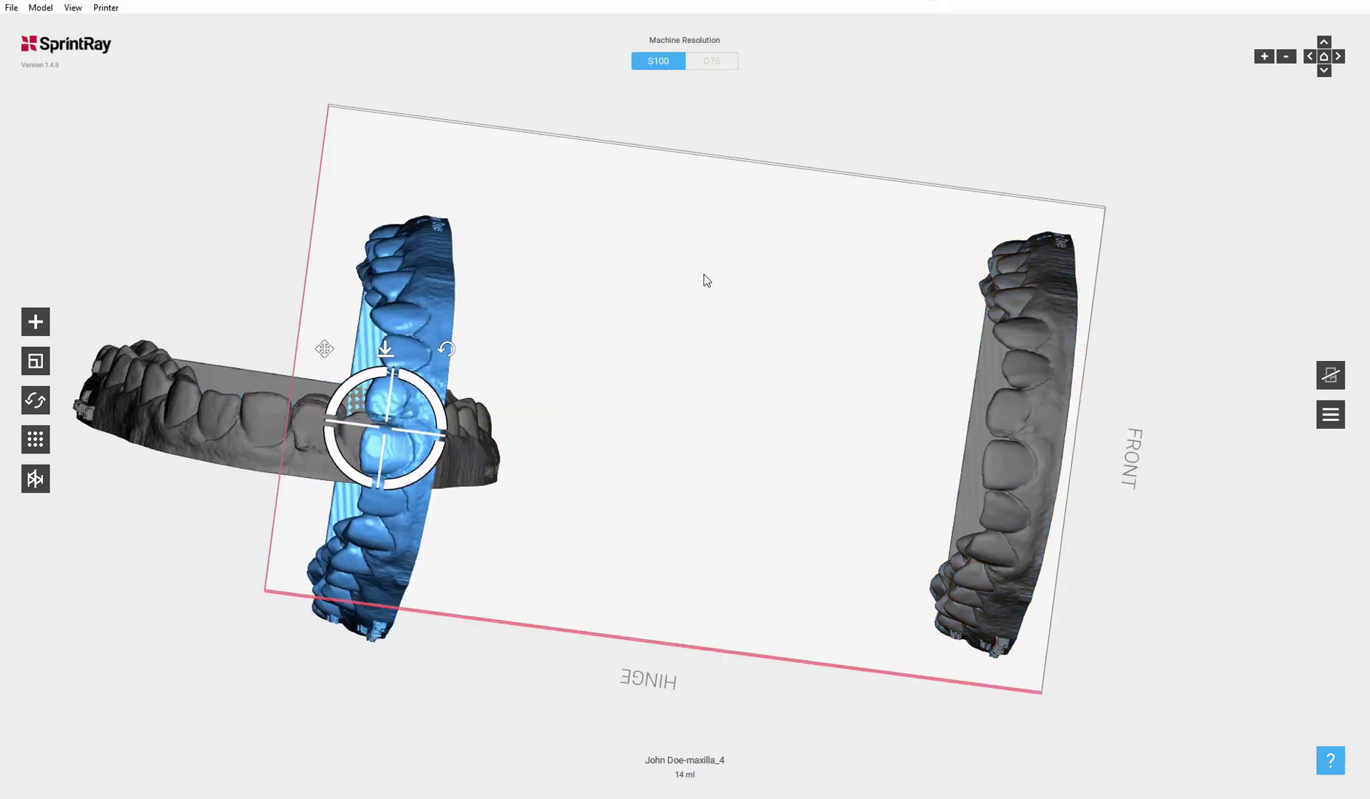
{"action": "left_click", "coordinate": [392, 415]}
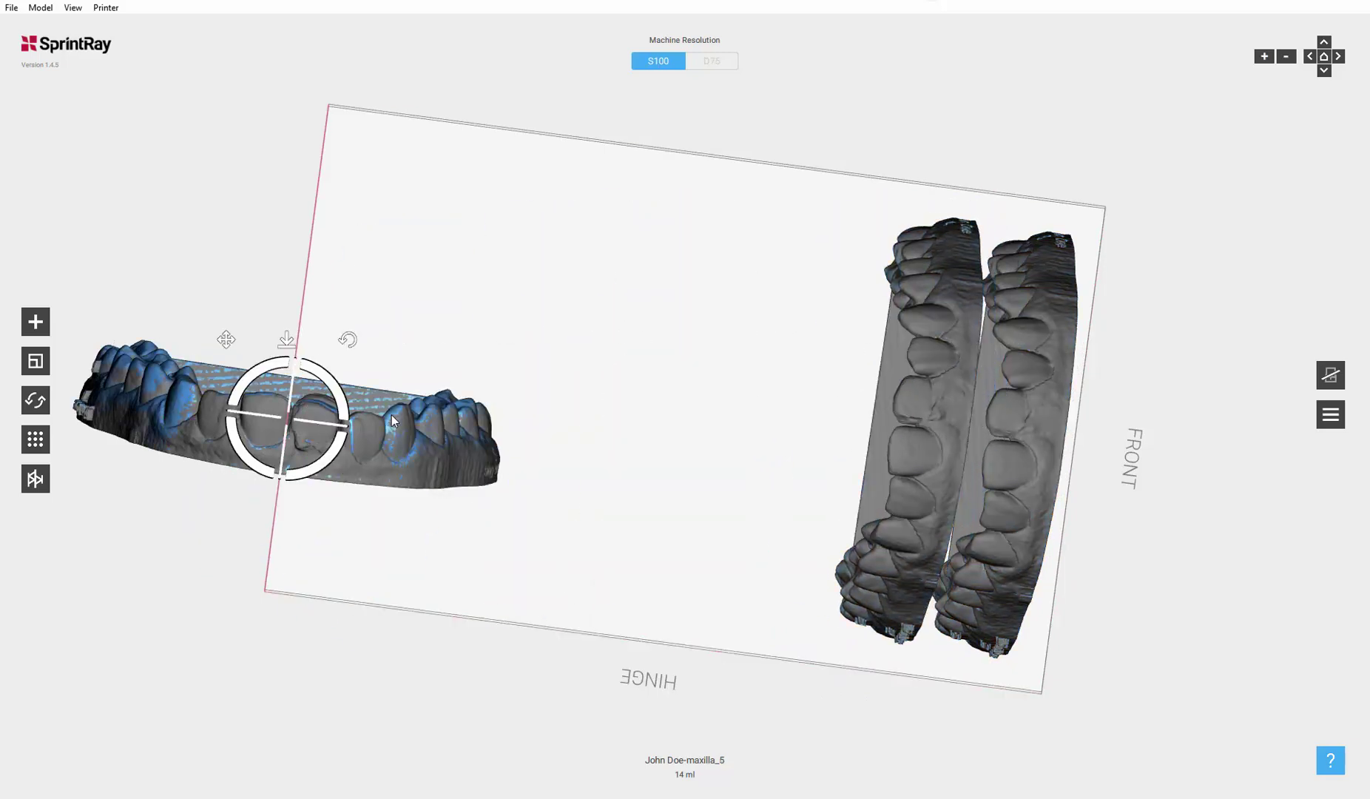
{"action": "left_click_drag", "start_coordinate": [333, 396], "coordinate": [303, 360]}
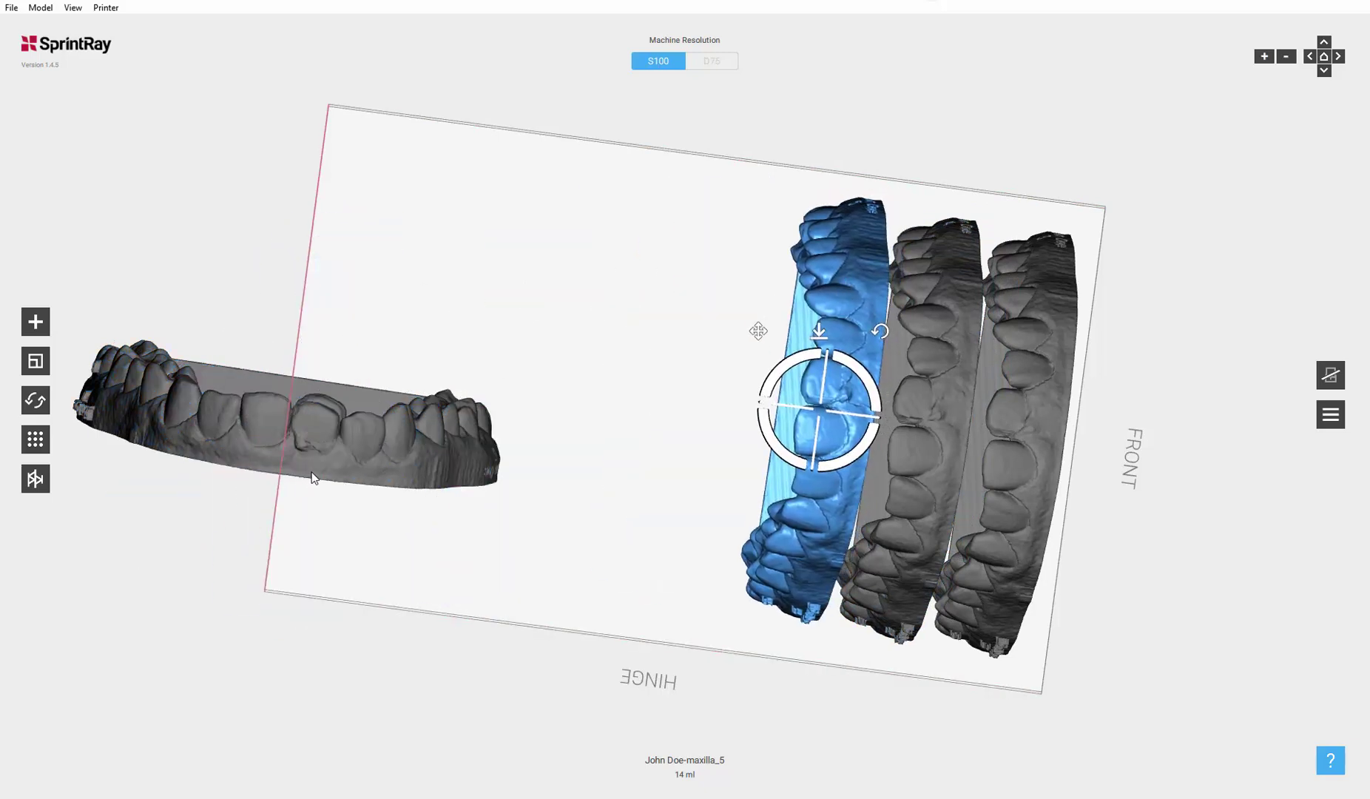
Turn maxilla_6, maxilla_2 and maxilla_0 upright into the row, and start tilting maxilla_1 upright.
{"action": "left_click", "coordinate": [336, 453]}
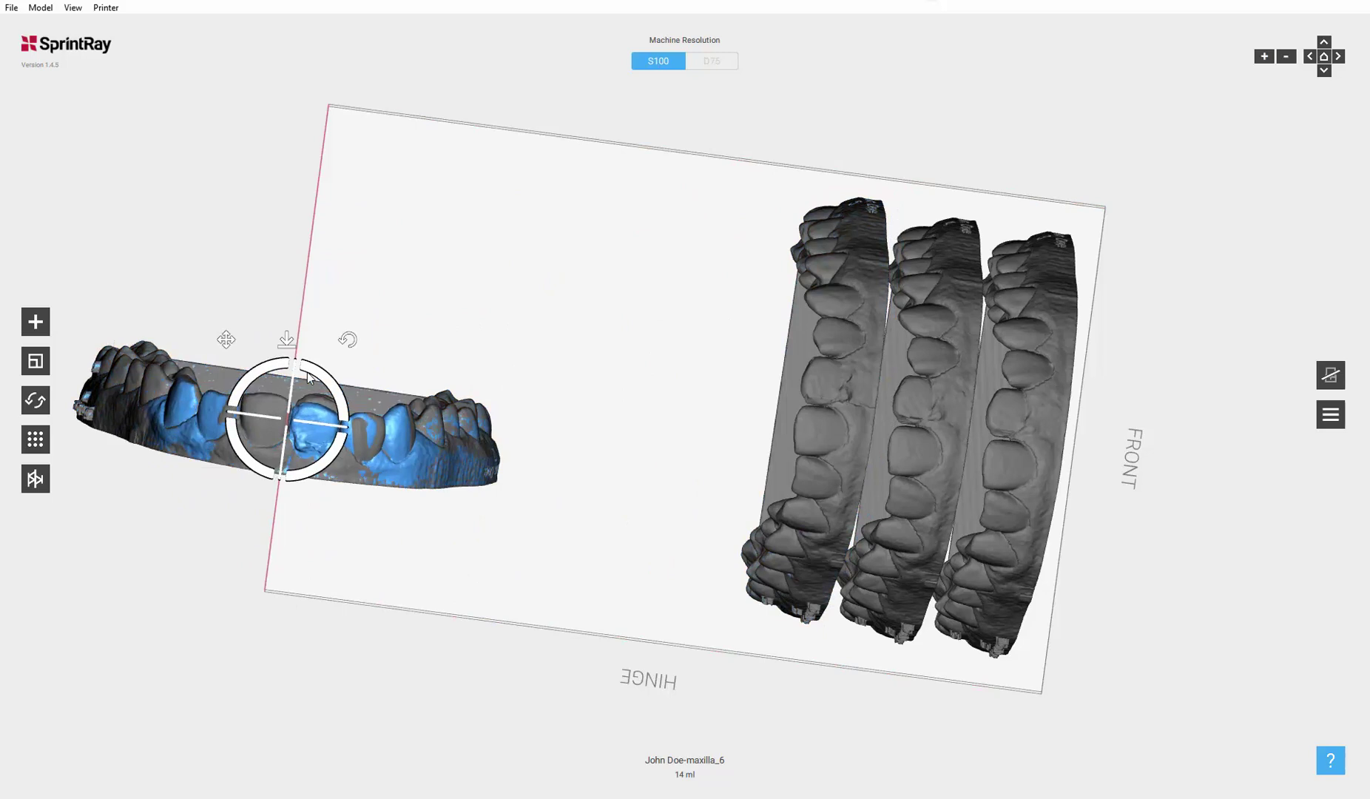
{"action": "left_click_drag", "start_coordinate": [319, 370], "coordinate": [263, 333]}
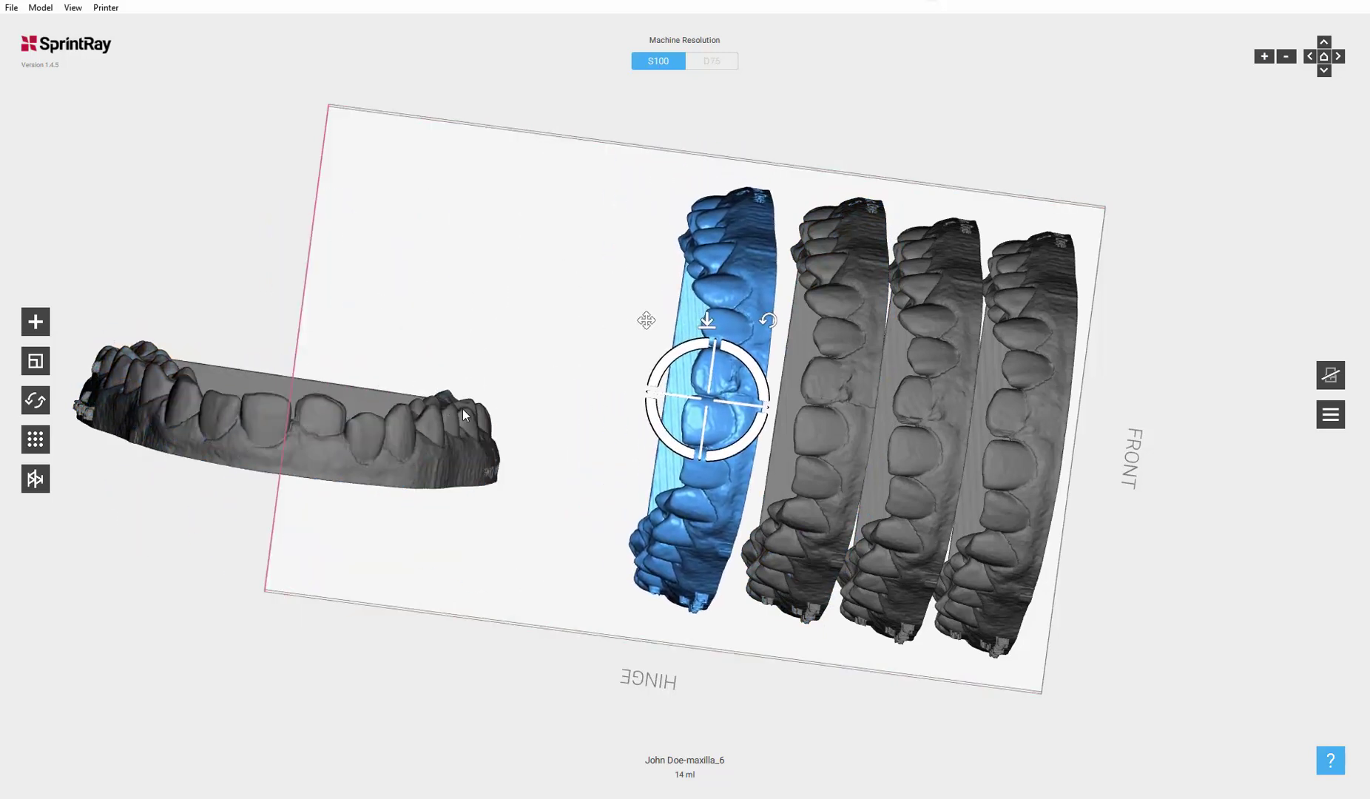
{"action": "left_click", "coordinate": [375, 413]}
{"action": "left_click_drag", "start_coordinate": [332, 394], "coordinate": [260, 329]}
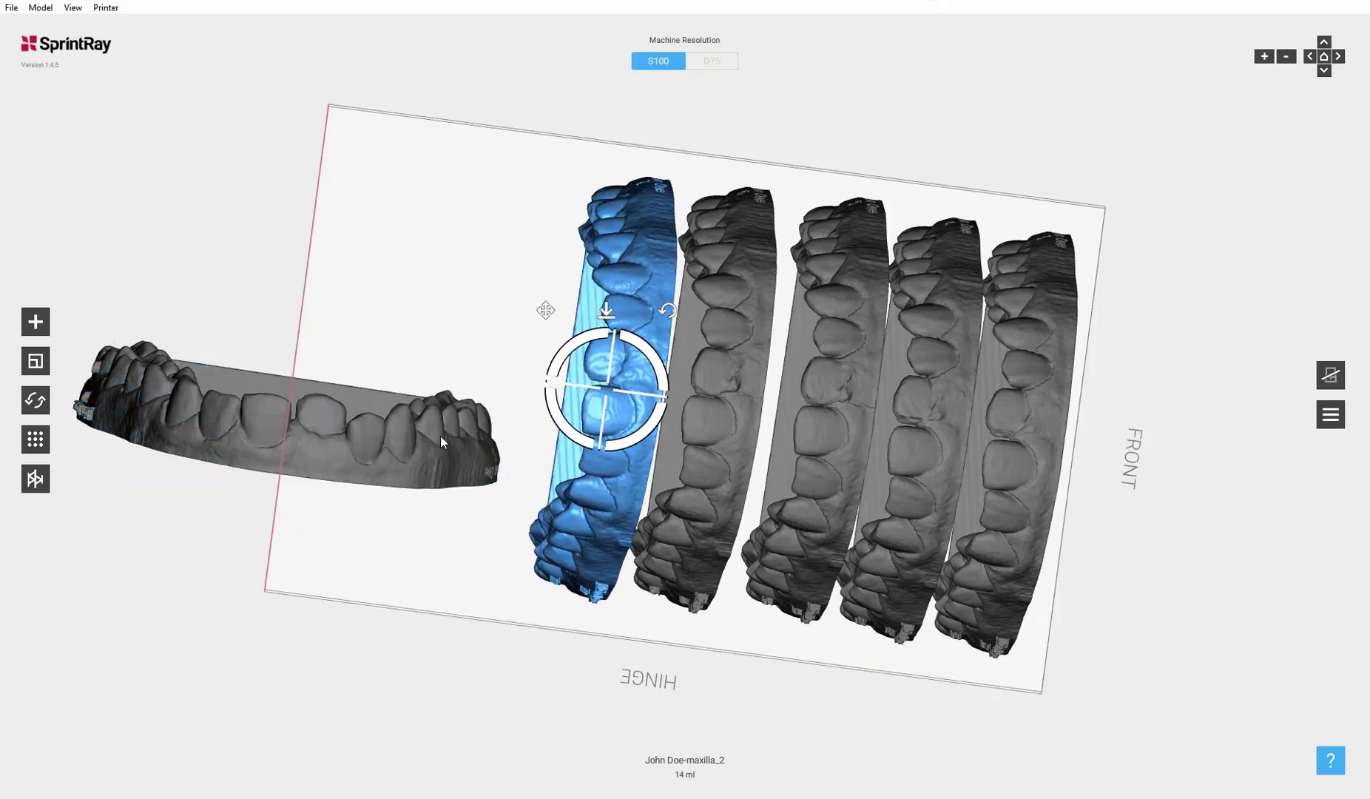
{"action": "left_click", "coordinate": [339, 394]}
{"action": "left_click_drag", "start_coordinate": [330, 383], "coordinate": [285, 336]}
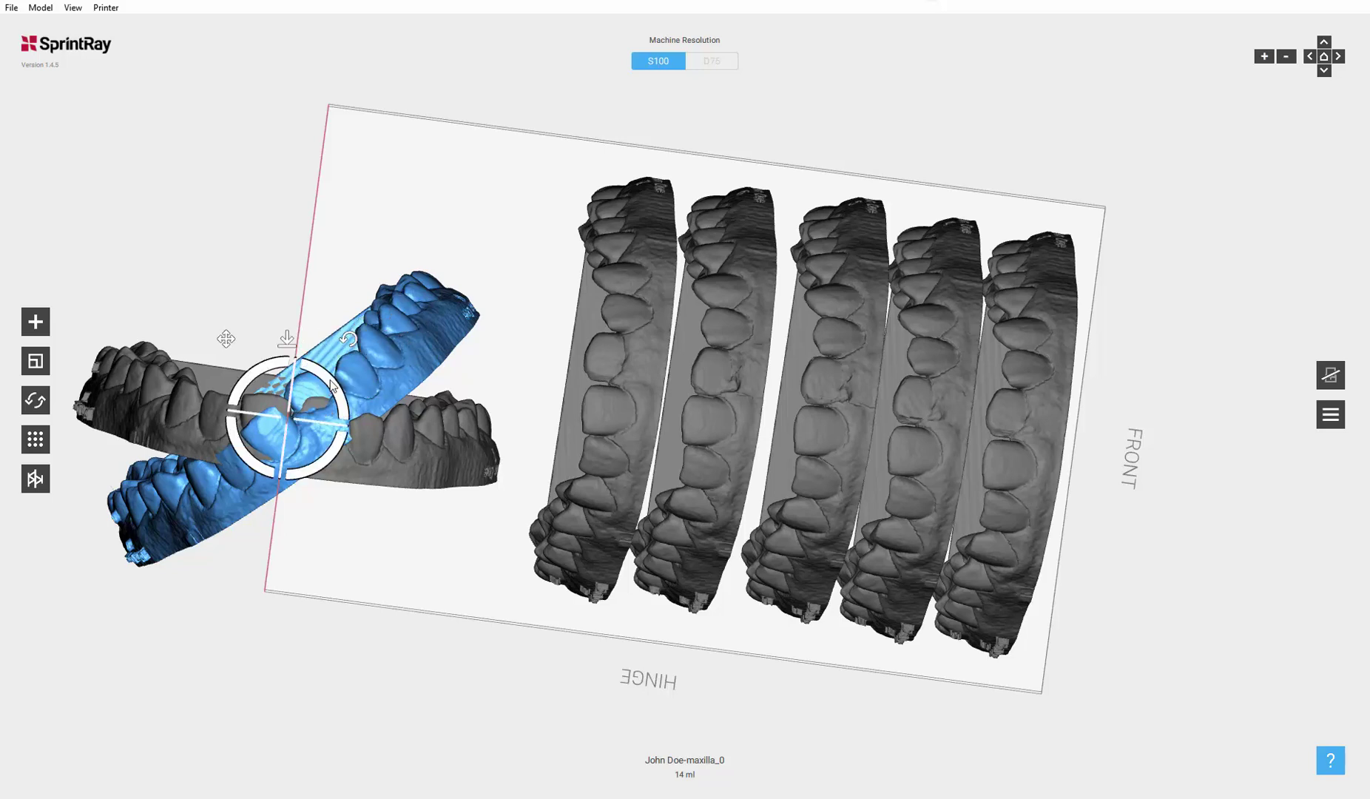
{"action": "left_click_drag", "start_coordinate": [322, 405], "coordinate": [433, 270]}
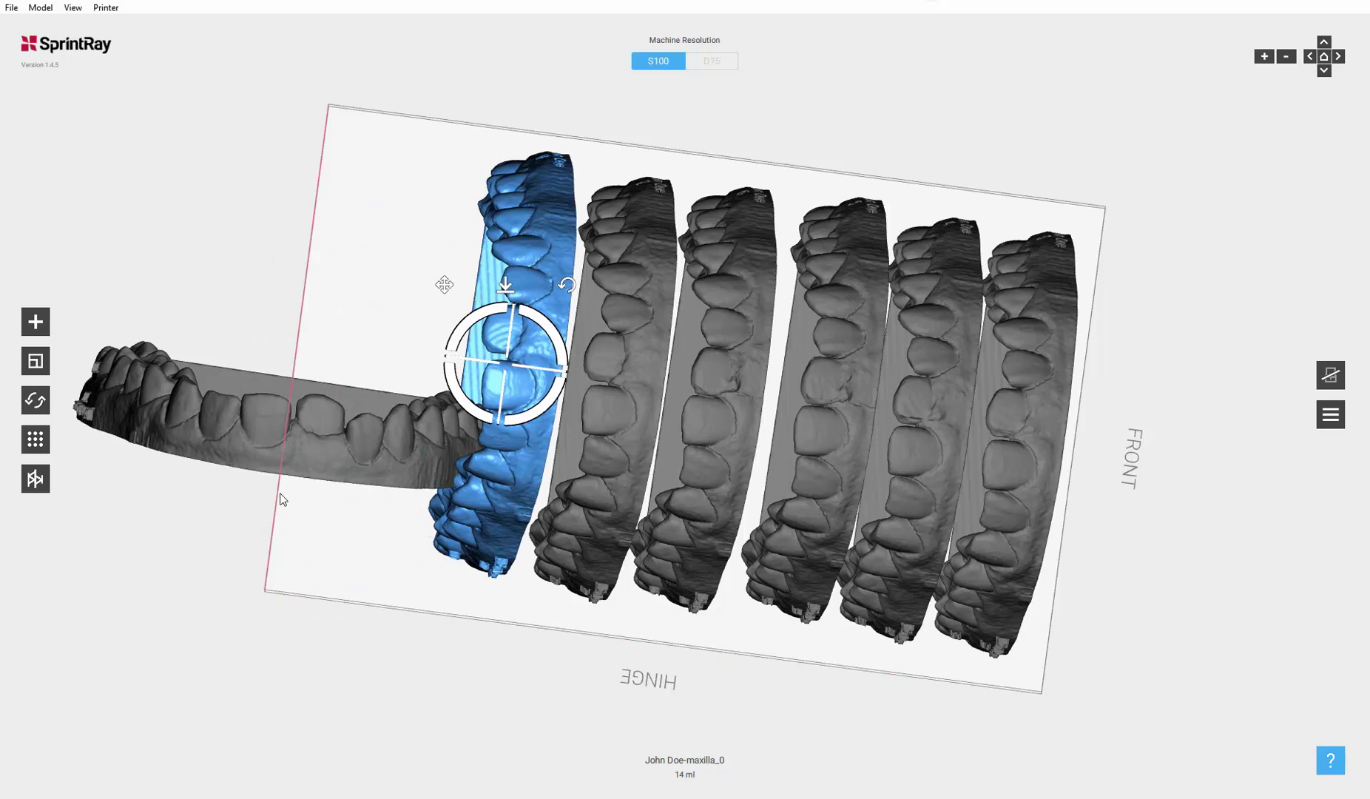
{"action": "left_click", "coordinate": [329, 399]}
{"action": "left_click_drag", "start_coordinate": [329, 399], "coordinate": [222, 348]}
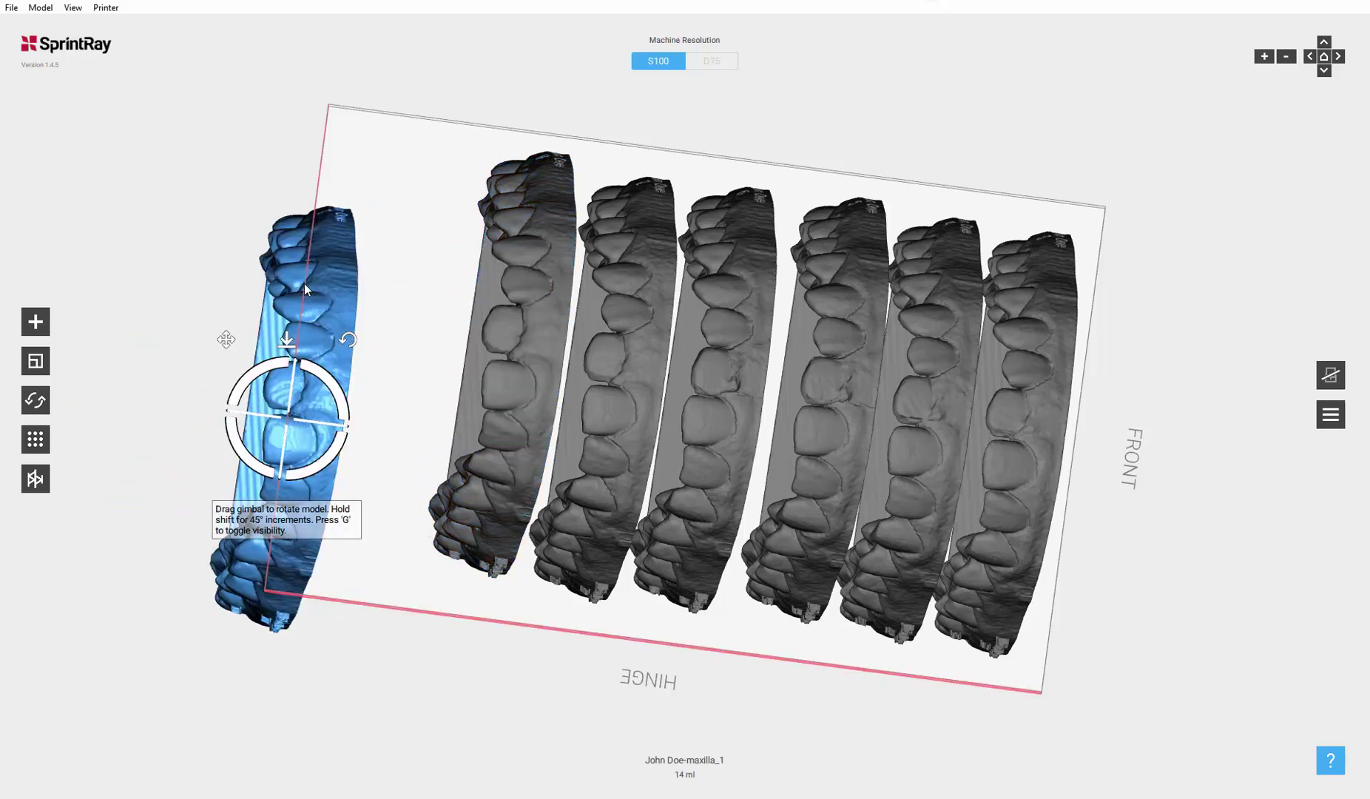
Orbit and zoom to inspect the seven upright models from side, front and oblique views.
{"action": "right_click_drag", "start_coordinate": [661, 644], "coordinate": [202, 634]}
{"action": "scroll", "coordinate": [531, 506], "scroll_direction": "up", "scroll_amount": 3}
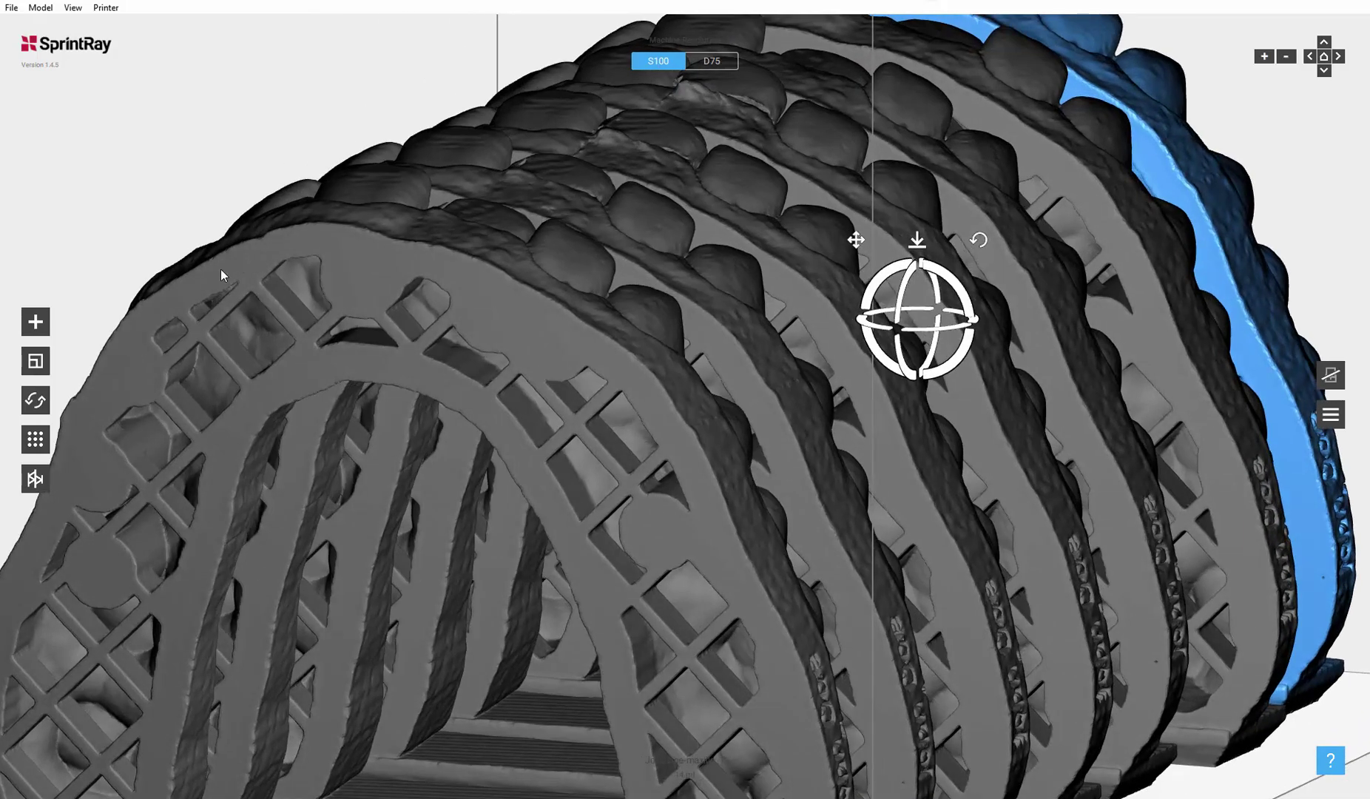
{"action": "right_click_drag", "start_coordinate": [260, 433], "coordinate": [337, 397]}
{"action": "scroll", "coordinate": [477, 481], "scroll_direction": "up", "scroll_amount": 3}
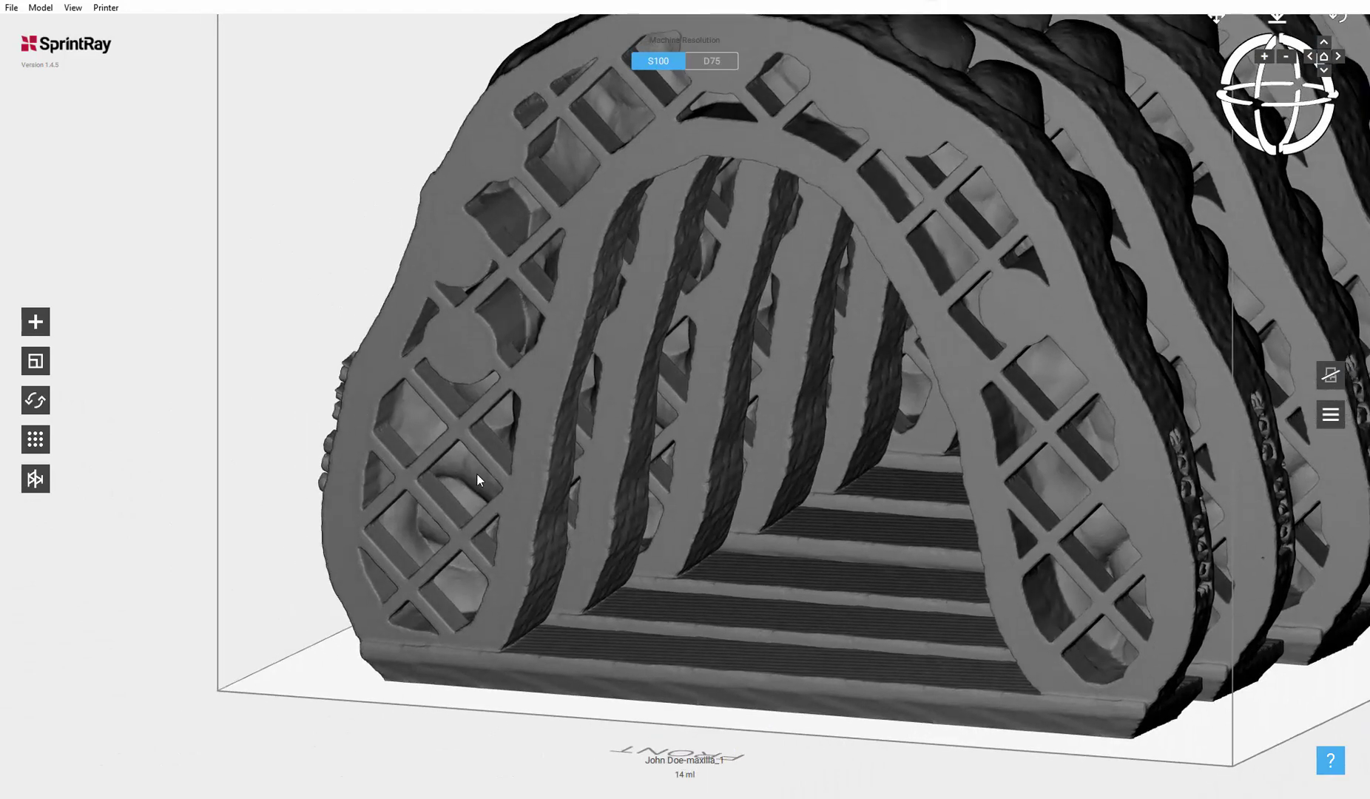
{"action": "scroll", "coordinate": [934, 421], "scroll_direction": "up", "scroll_amount": 2}
{"action": "scroll", "coordinate": [935, 421], "scroll_direction": "down", "scroll_amount": 6}
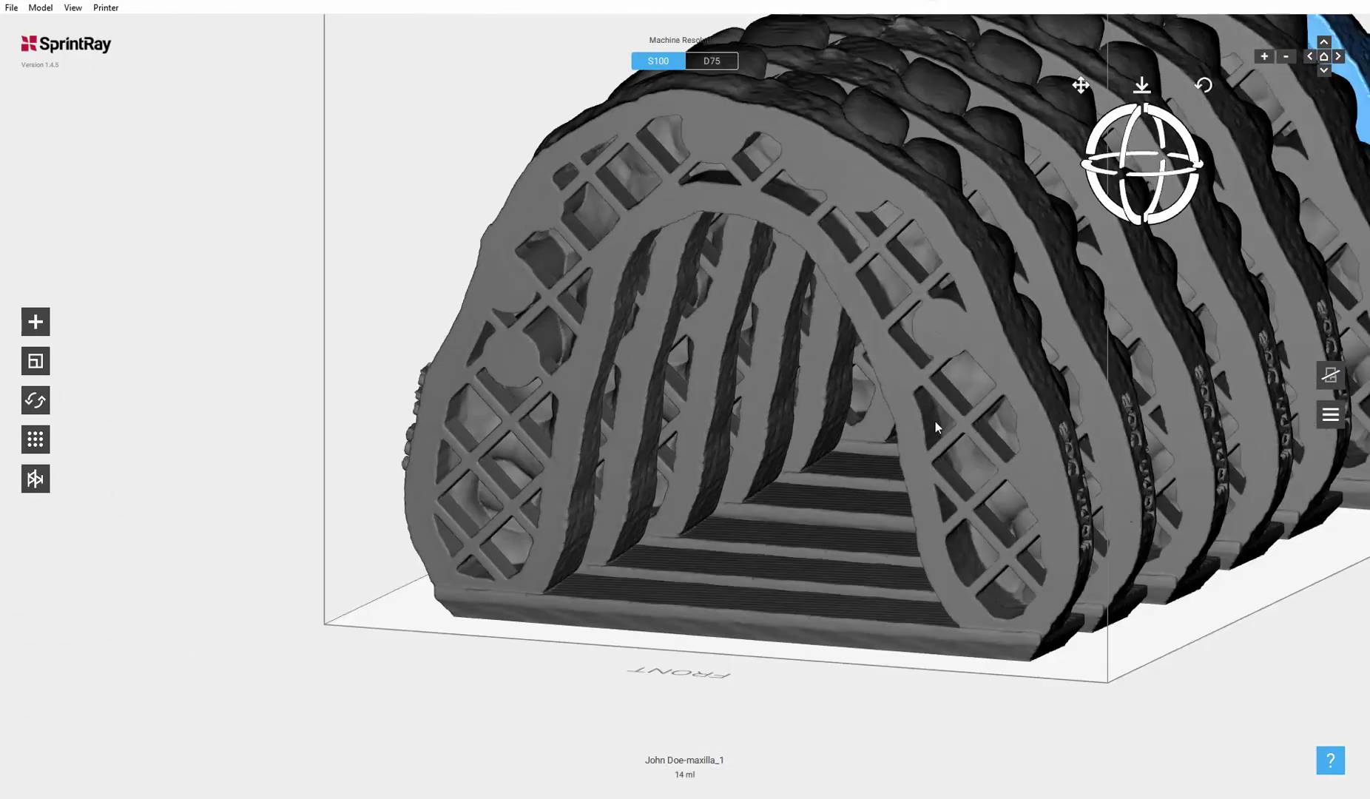
{"action": "right_click_drag", "start_coordinate": [935, 421], "coordinate": [903, 458]}
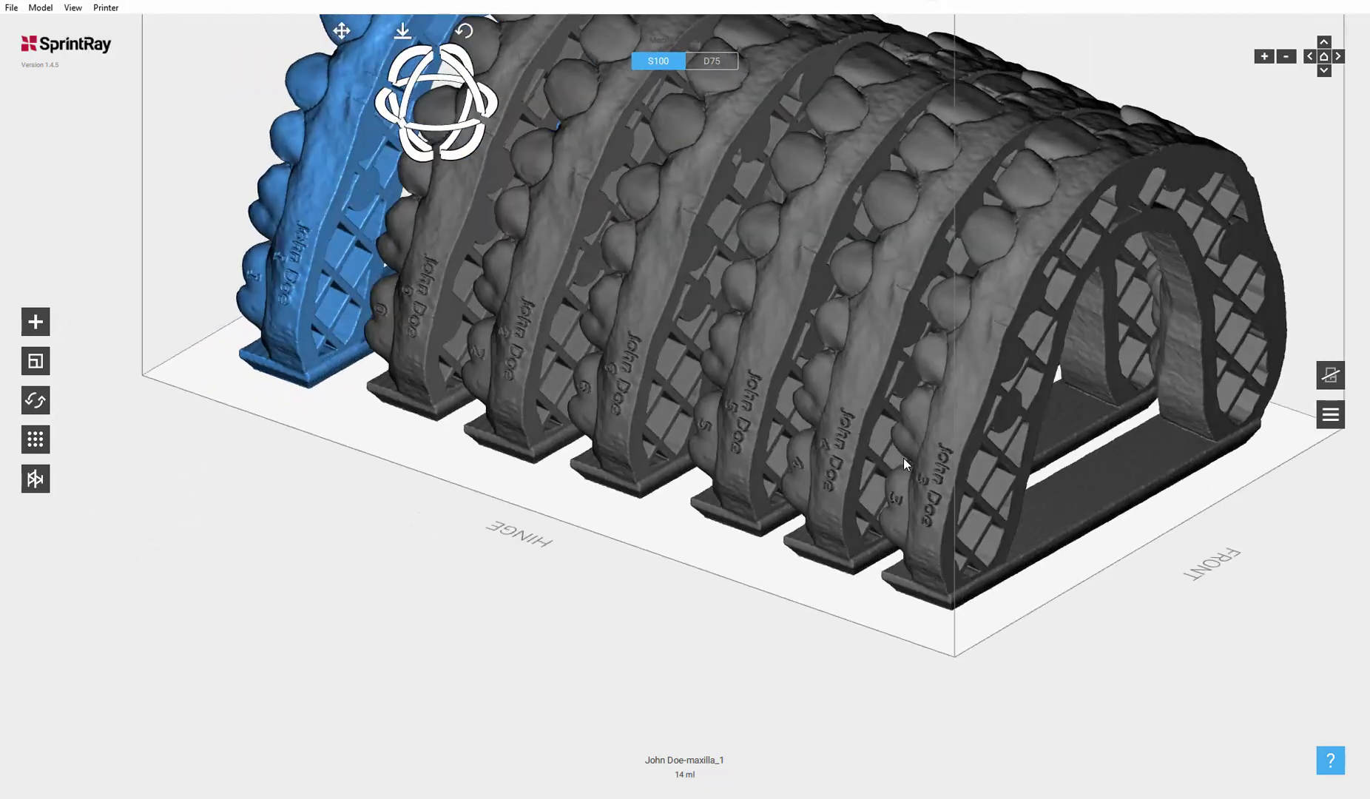
{"action": "scroll", "coordinate": [938, 376], "scroll_direction": "up", "scroll_amount": 2}
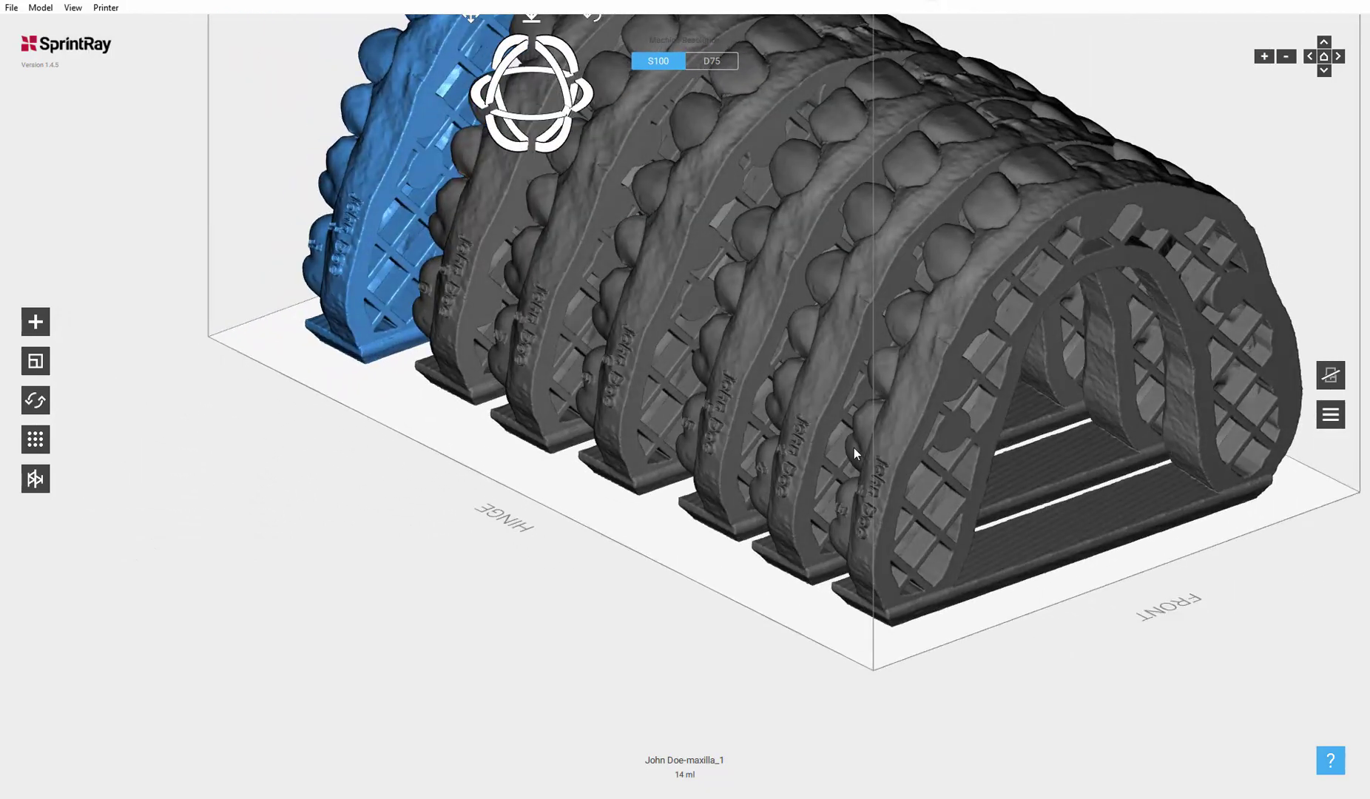
{"action": "scroll", "coordinate": [681, 348], "scroll_direction": "up", "scroll_amount": 2}
{"action": "scroll", "coordinate": [676, 367], "scroll_direction": "down", "scroll_amount": 5}
{"action": "right_click_drag", "start_coordinate": [675, 367], "coordinate": [608, 279]}
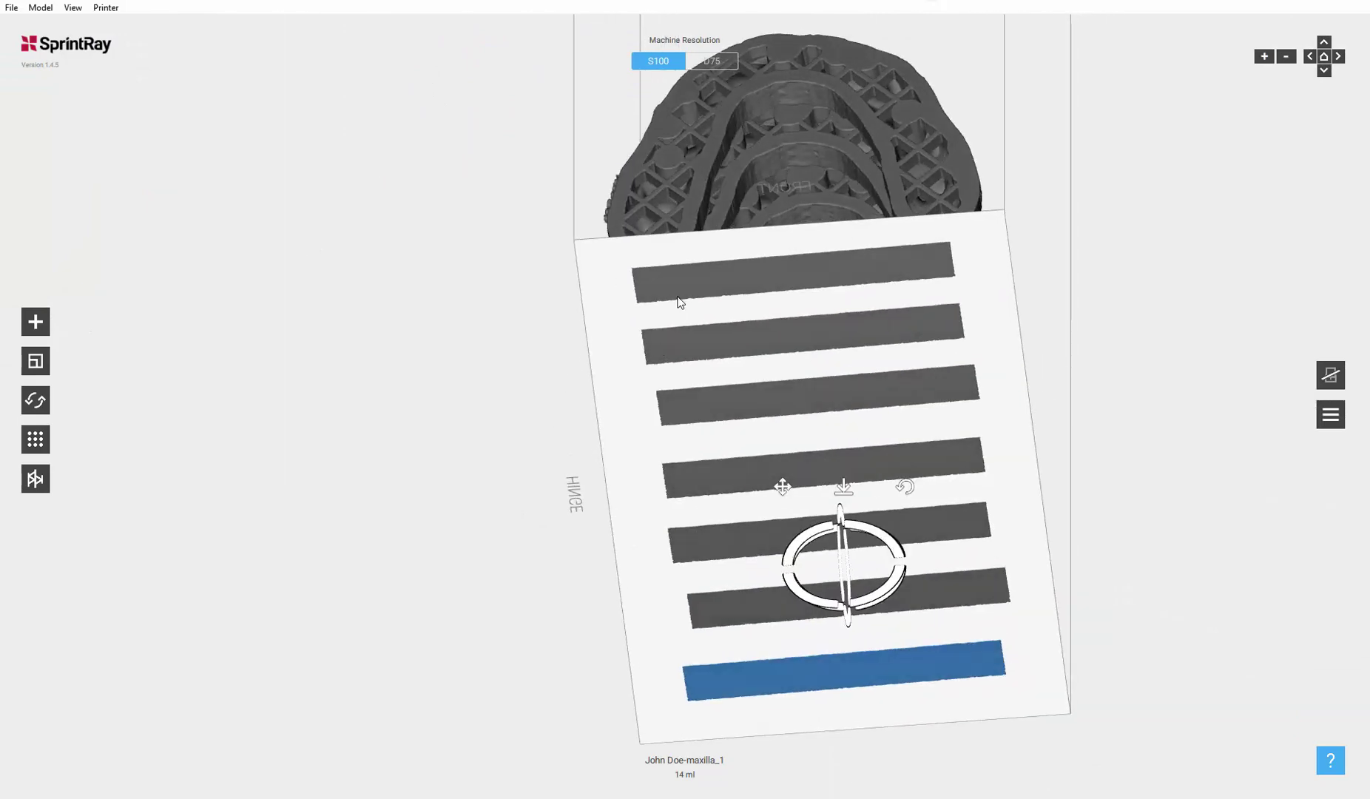
{"action": "right_click_drag", "start_coordinate": [703, 252], "coordinate": [829, 416]}
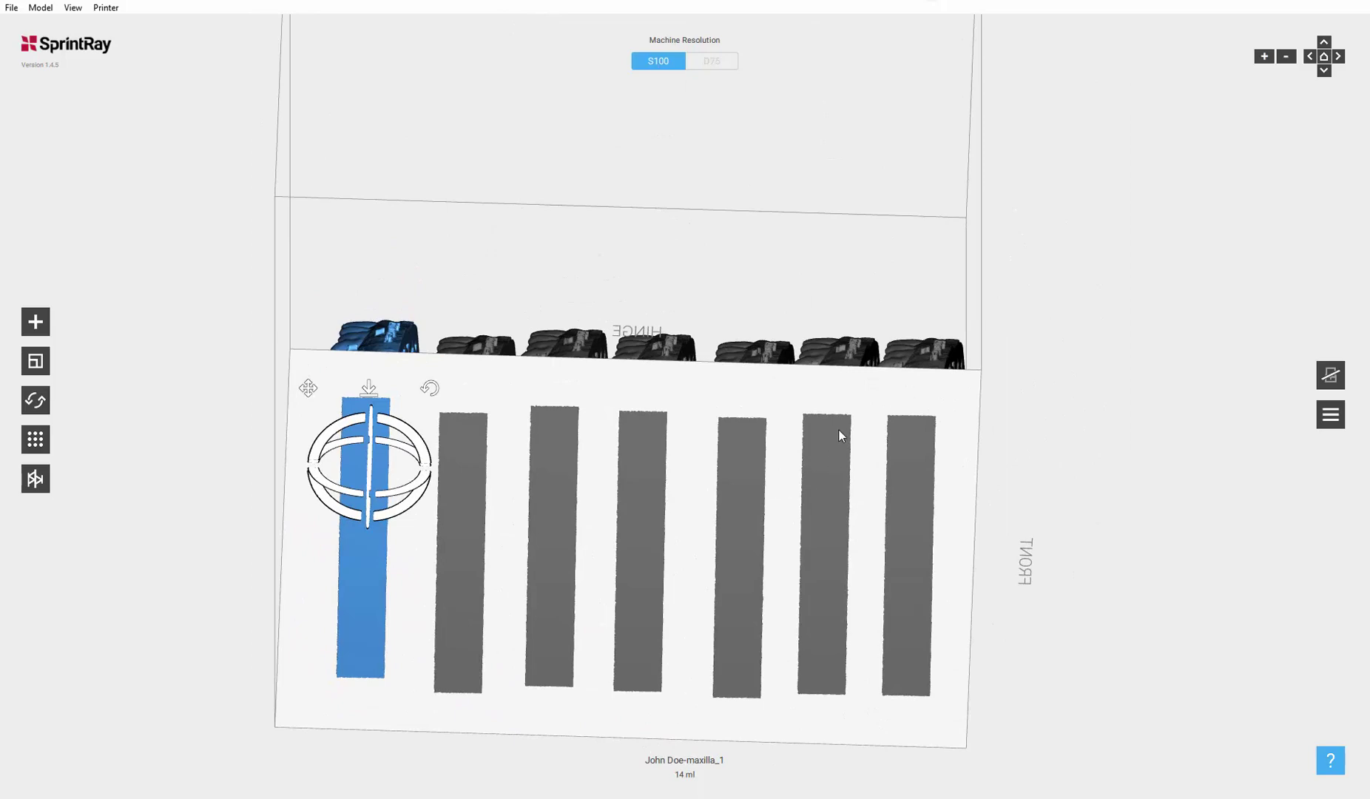
{"action": "right_click_drag", "start_coordinate": [745, 346], "coordinate": [767, 412]}
{"action": "right_click_drag", "start_coordinate": [928, 586], "coordinate": [829, 467]}
{"action": "scroll", "coordinate": [829, 466], "scroll_direction": "up", "scroll_amount": 5}
{"action": "scroll", "coordinate": [789, 440], "scroll_direction": "down", "scroll_amount": 5}
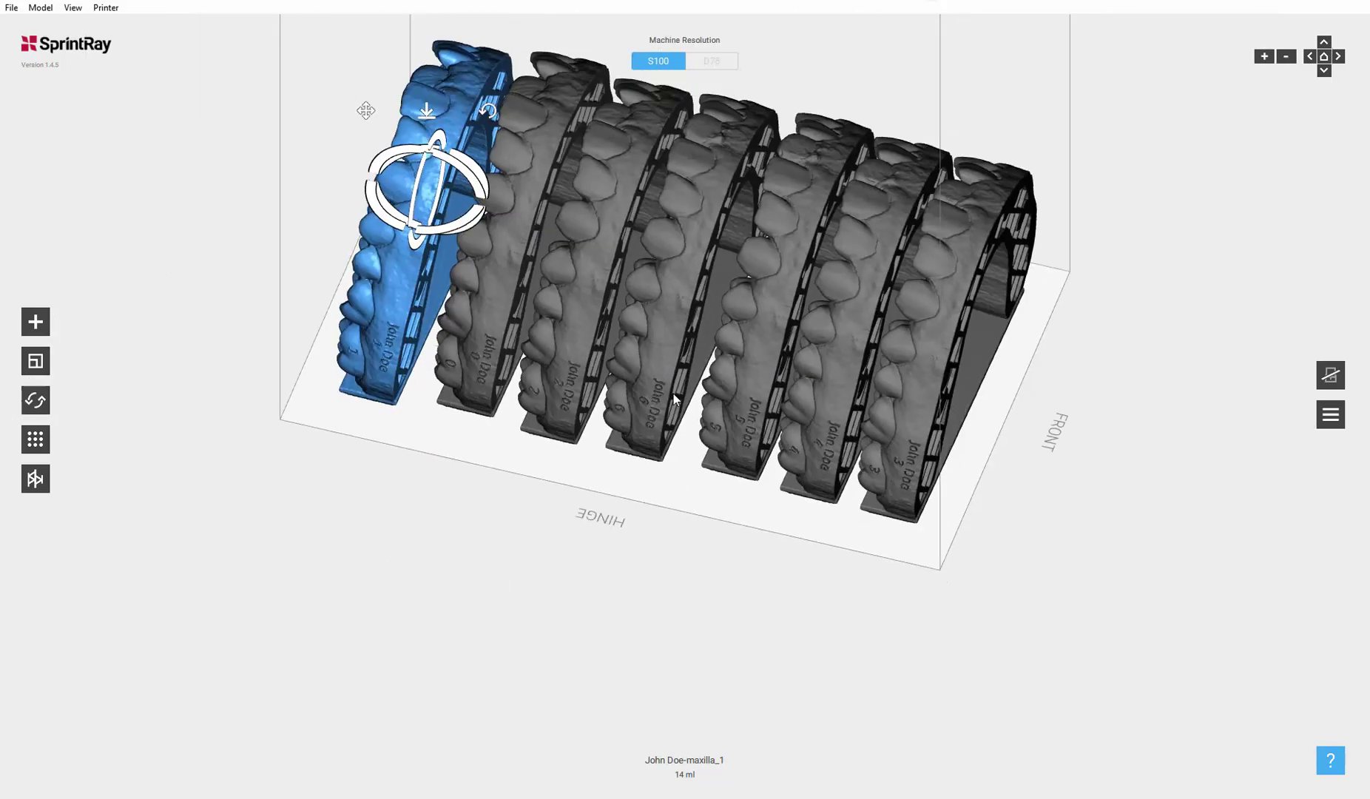